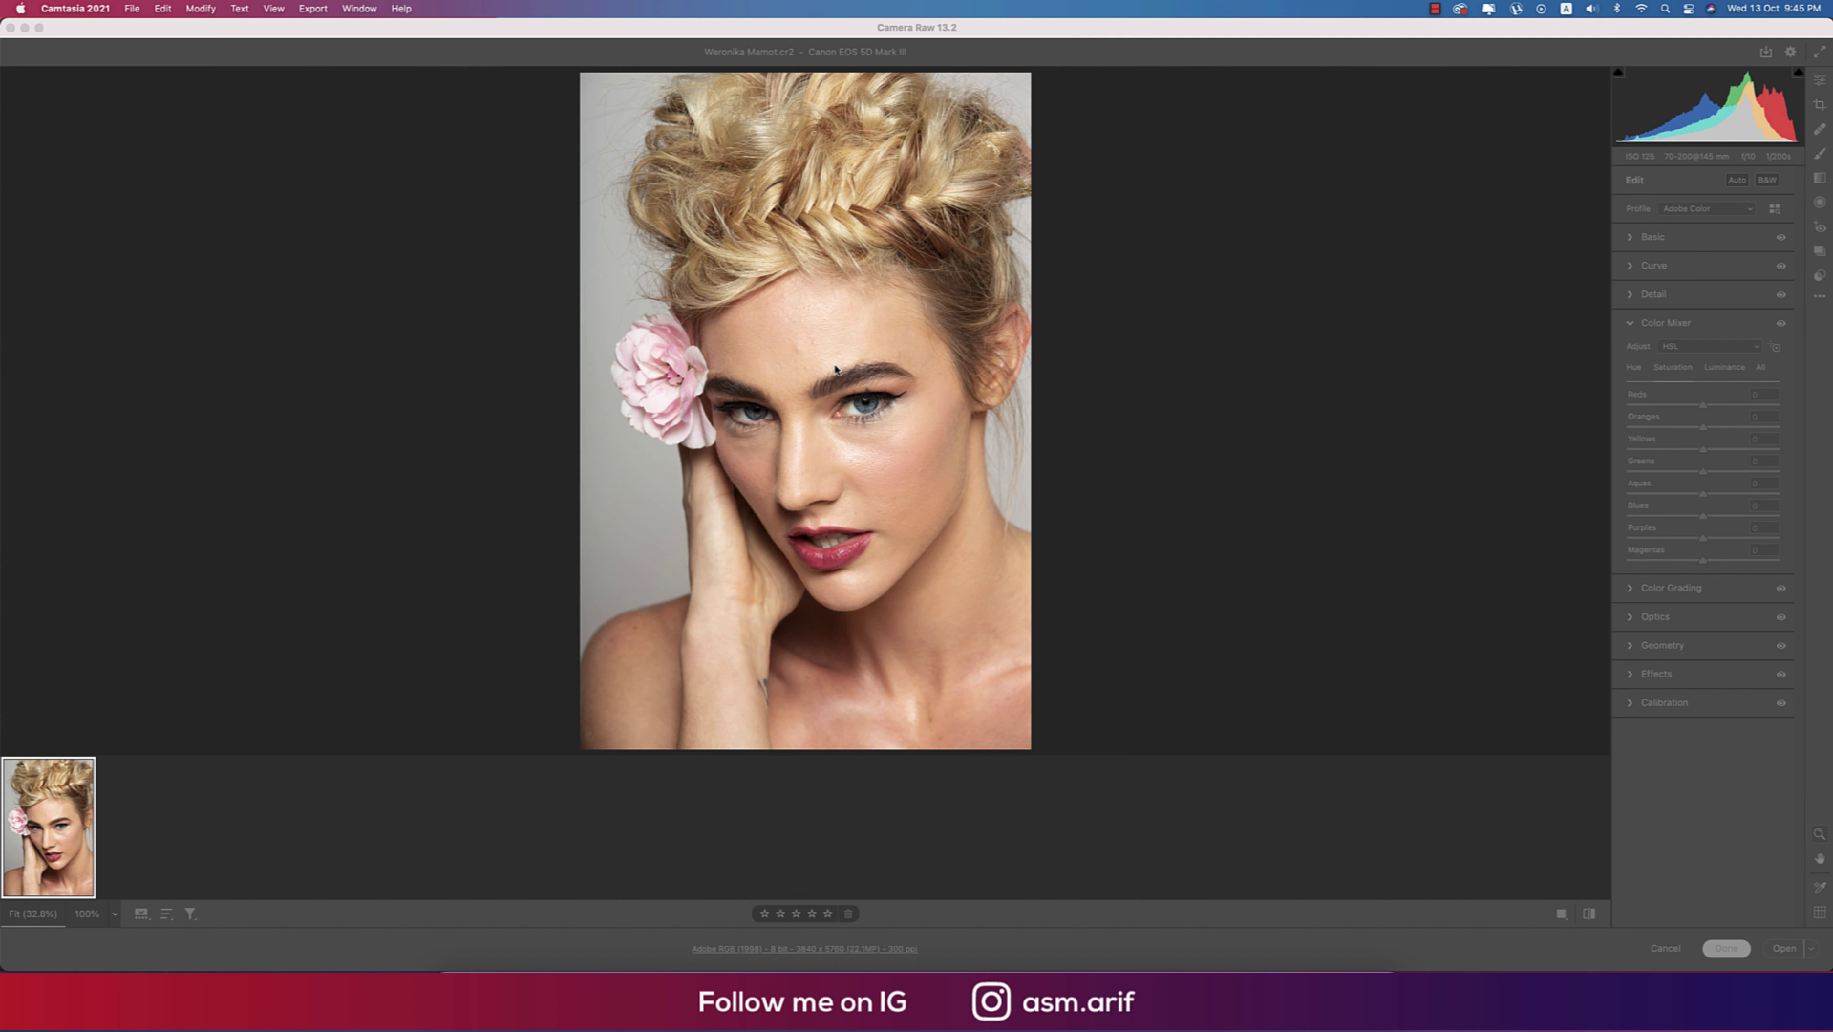
Zoom in on the face in Camera Raw, return to fit view, and reveal the Open as Object option.
left_click(698, 53)
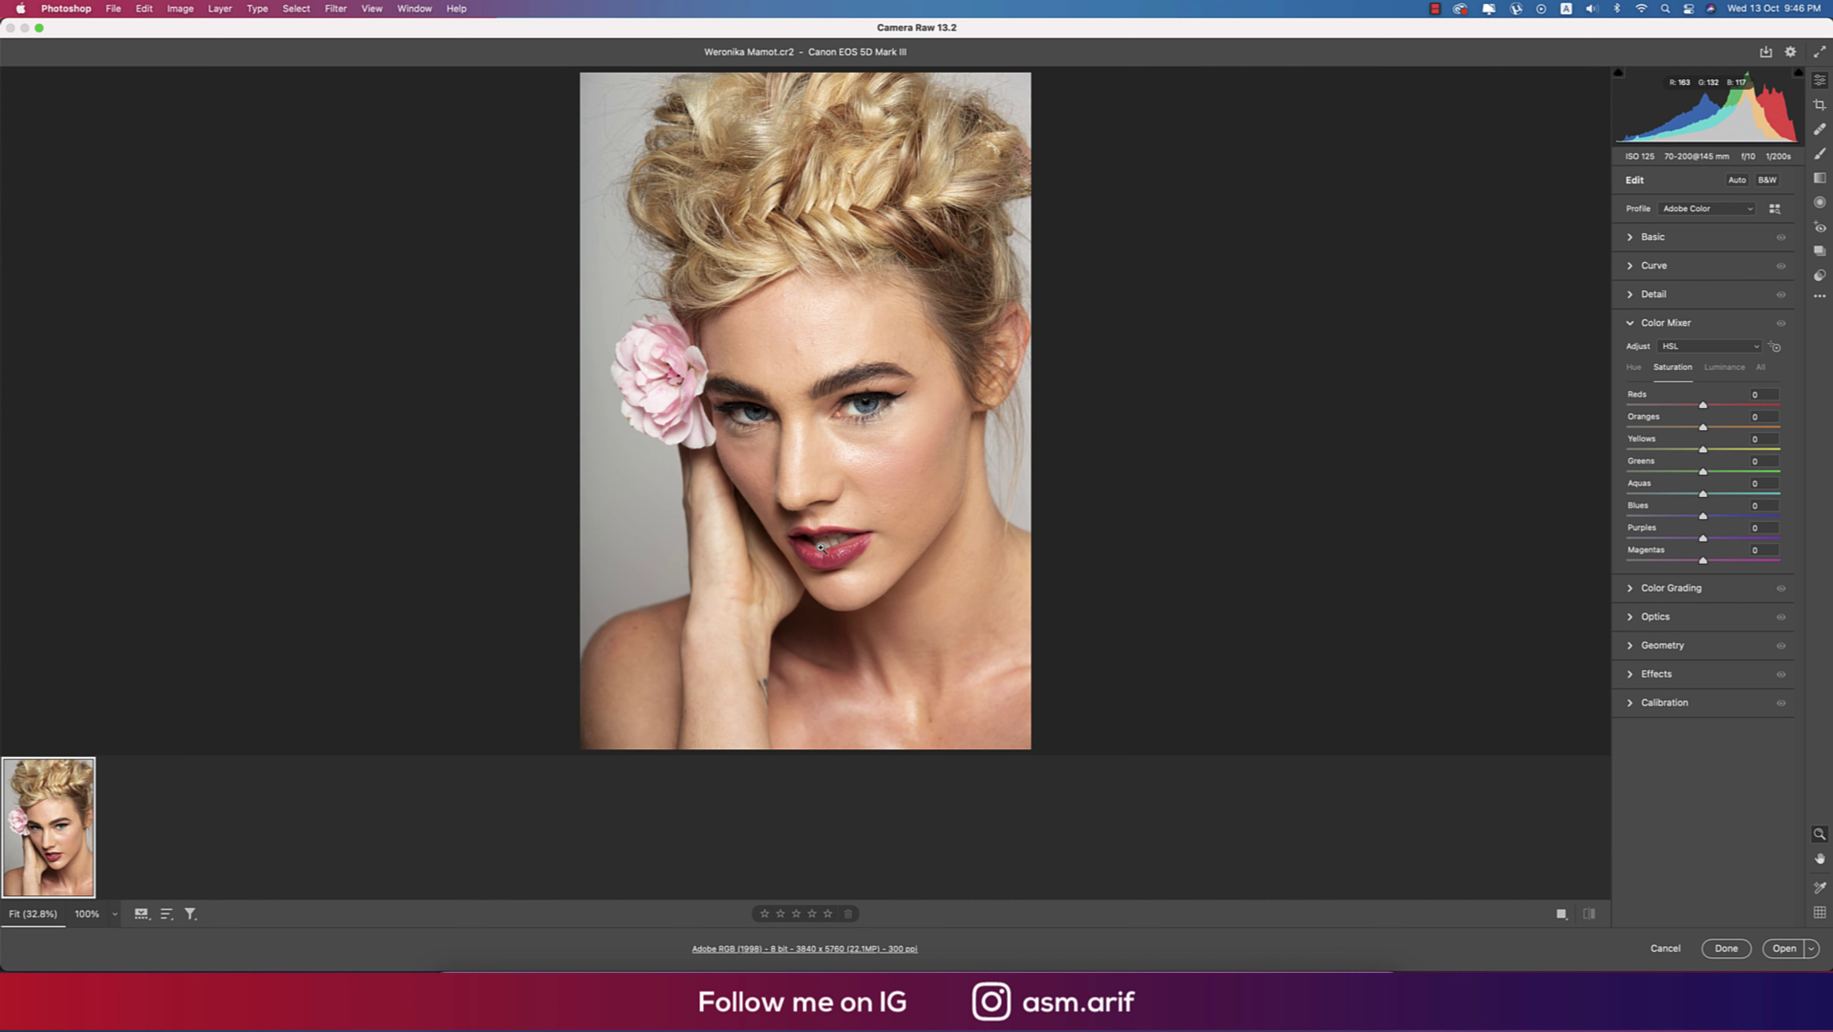
left_click(797, 401)
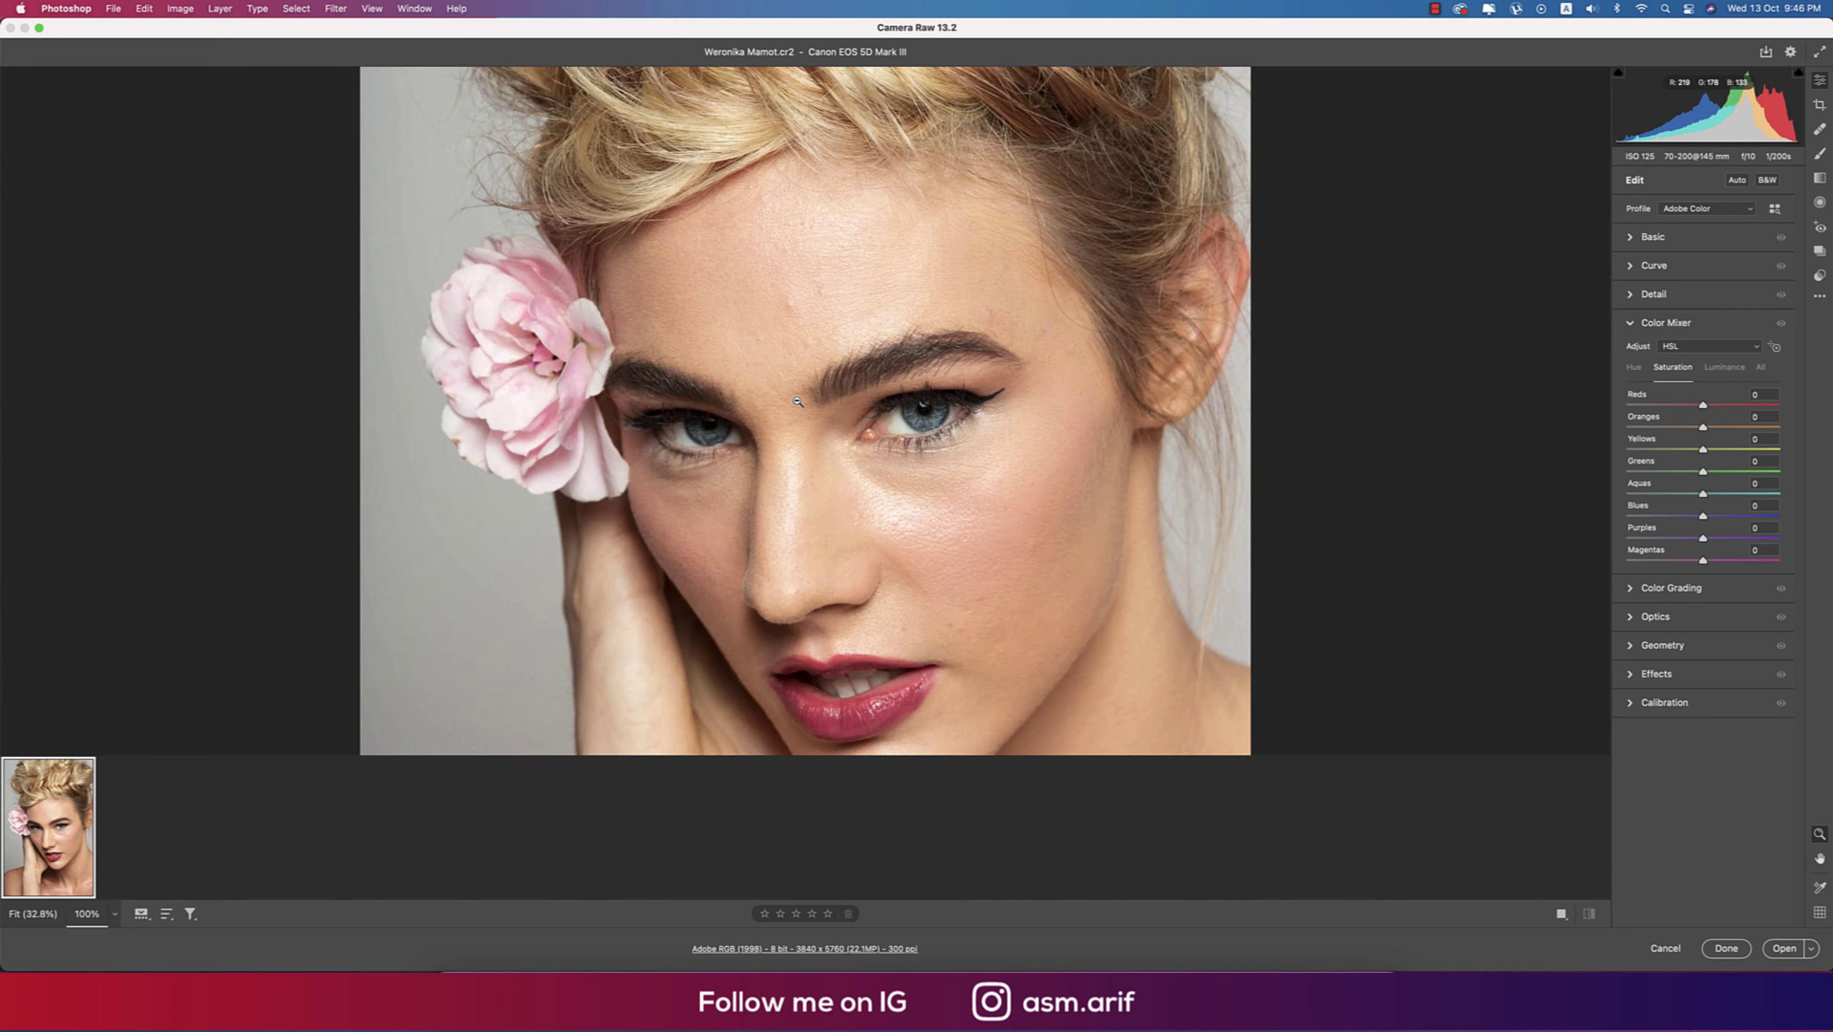
key("super+0")
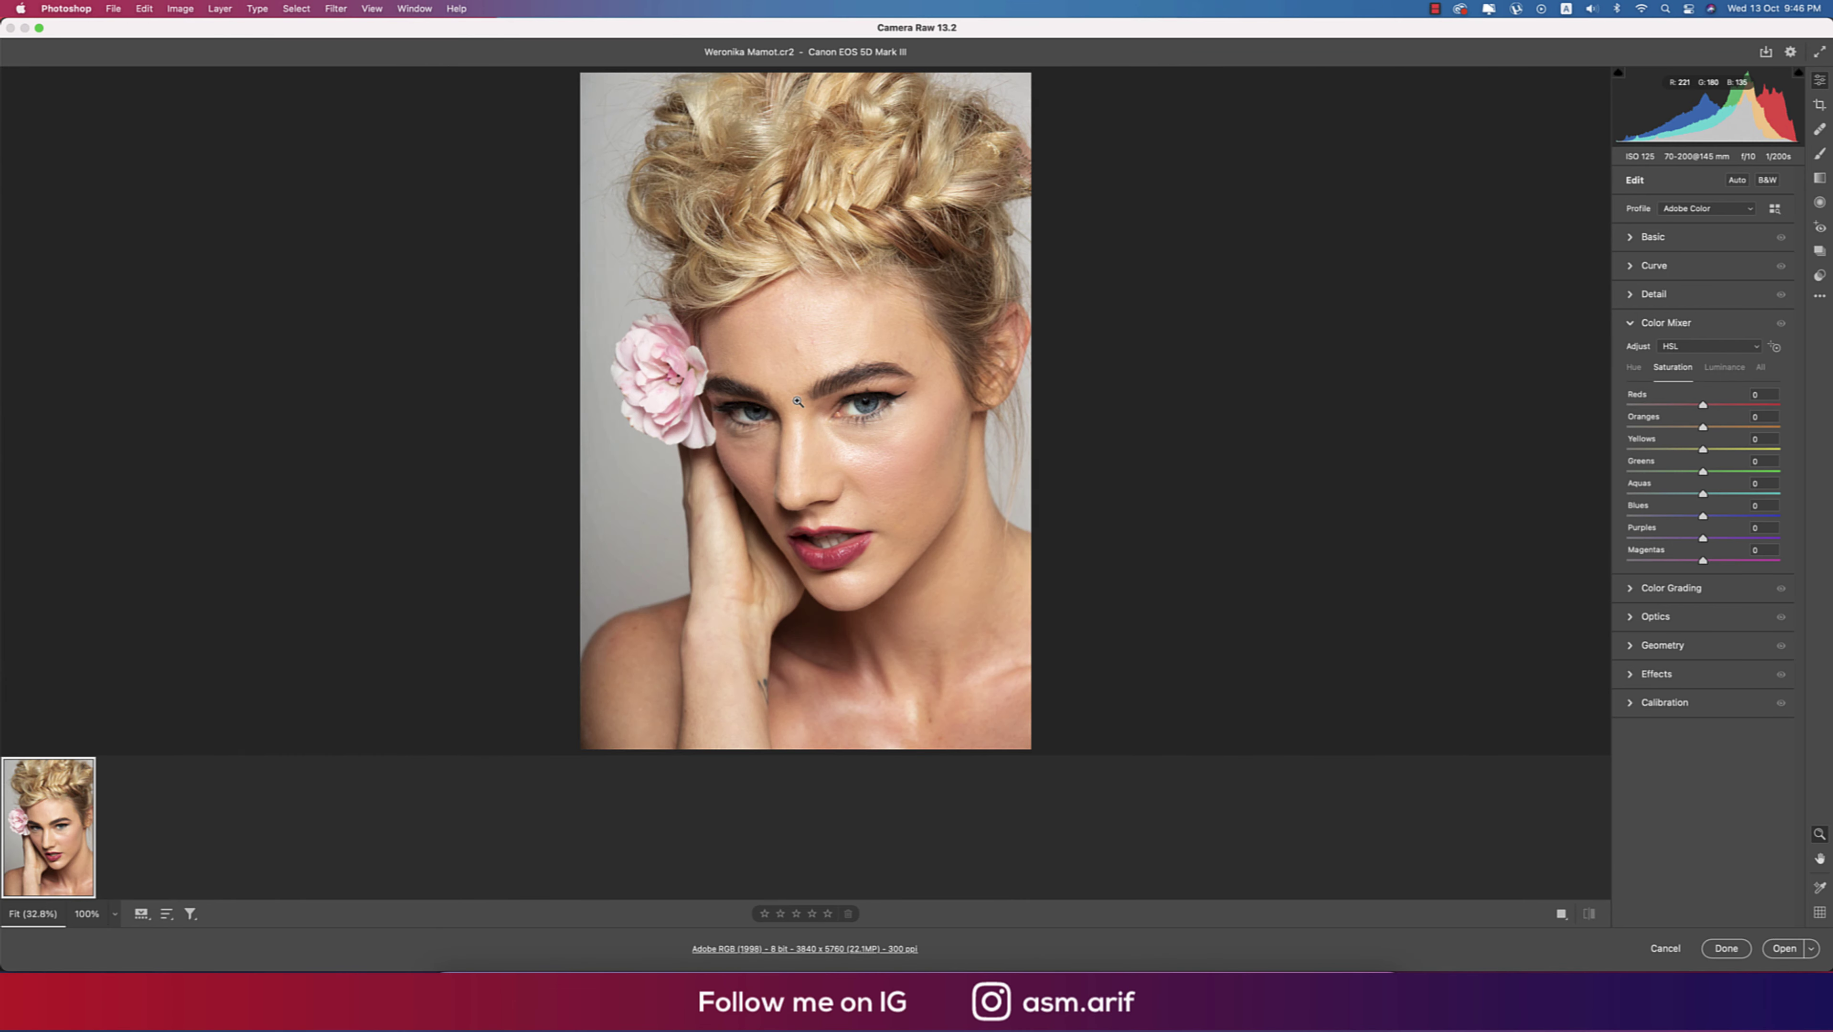
left_click(1812, 951)
Open the portrait as a smart object, close the Nik panel, then duplicate and rasterize the copy.
left_click(1740, 940)
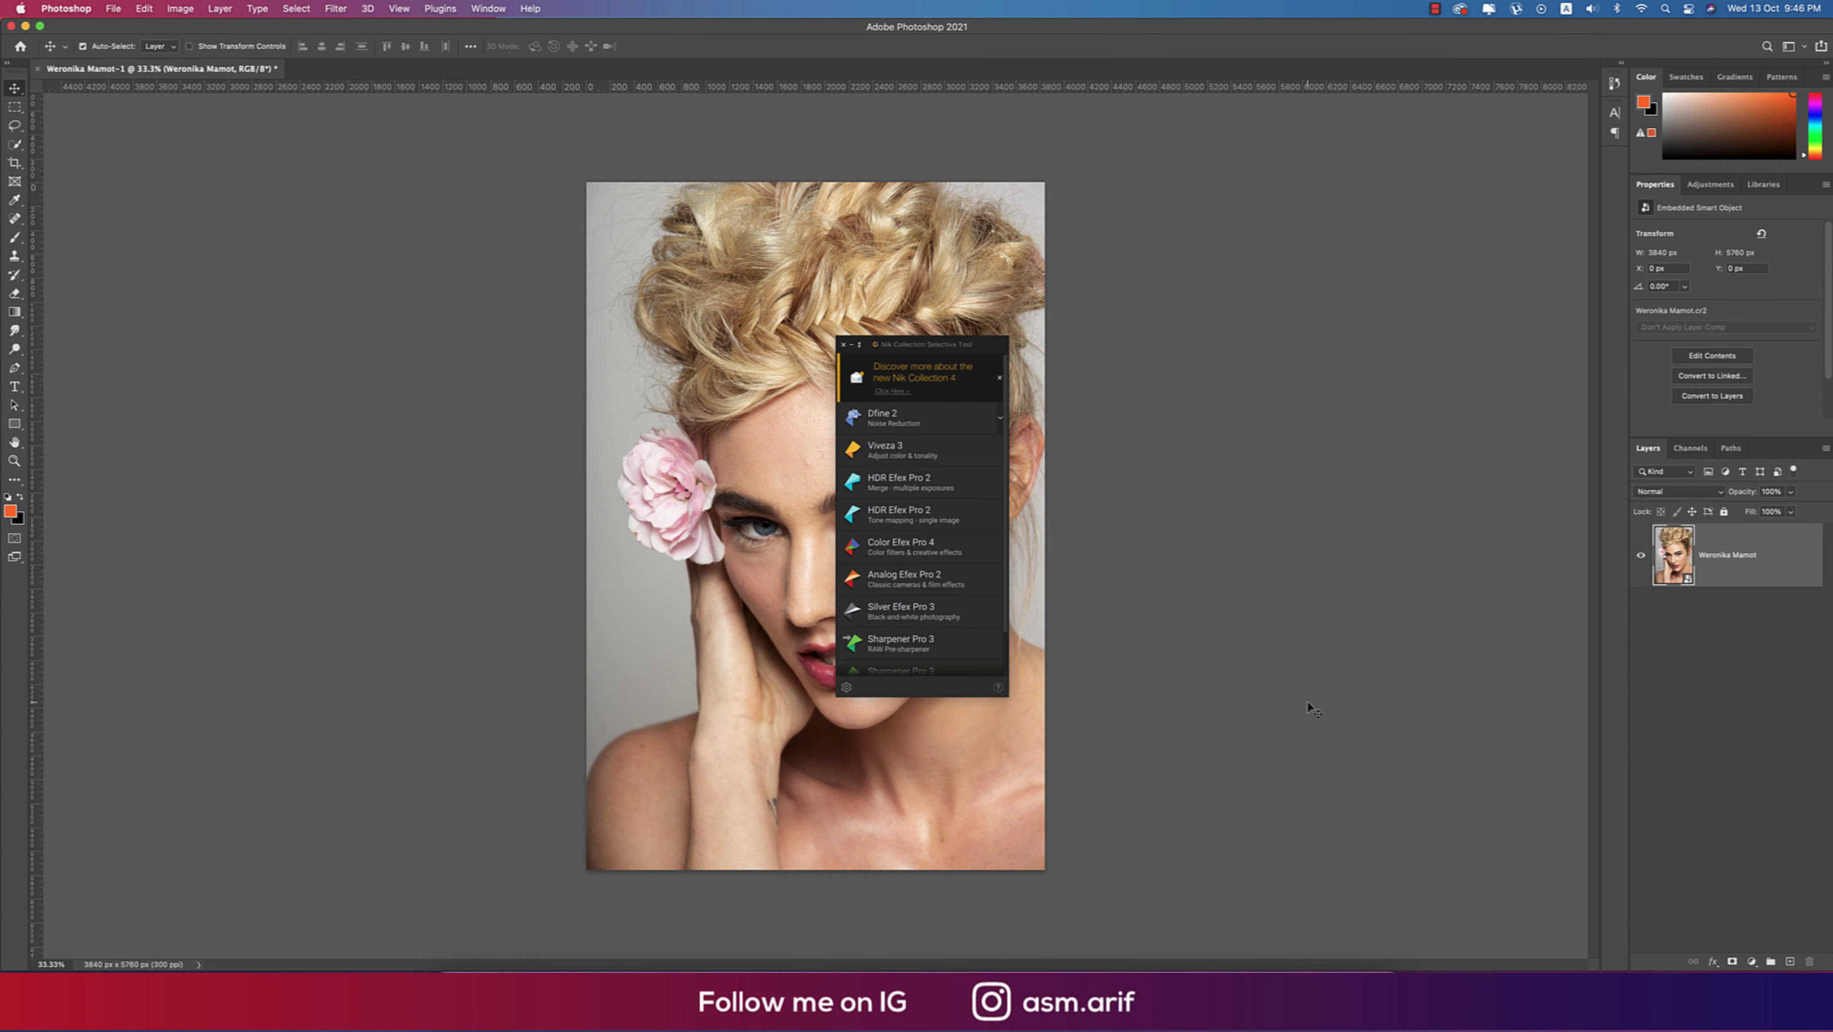
left_click(849, 344)
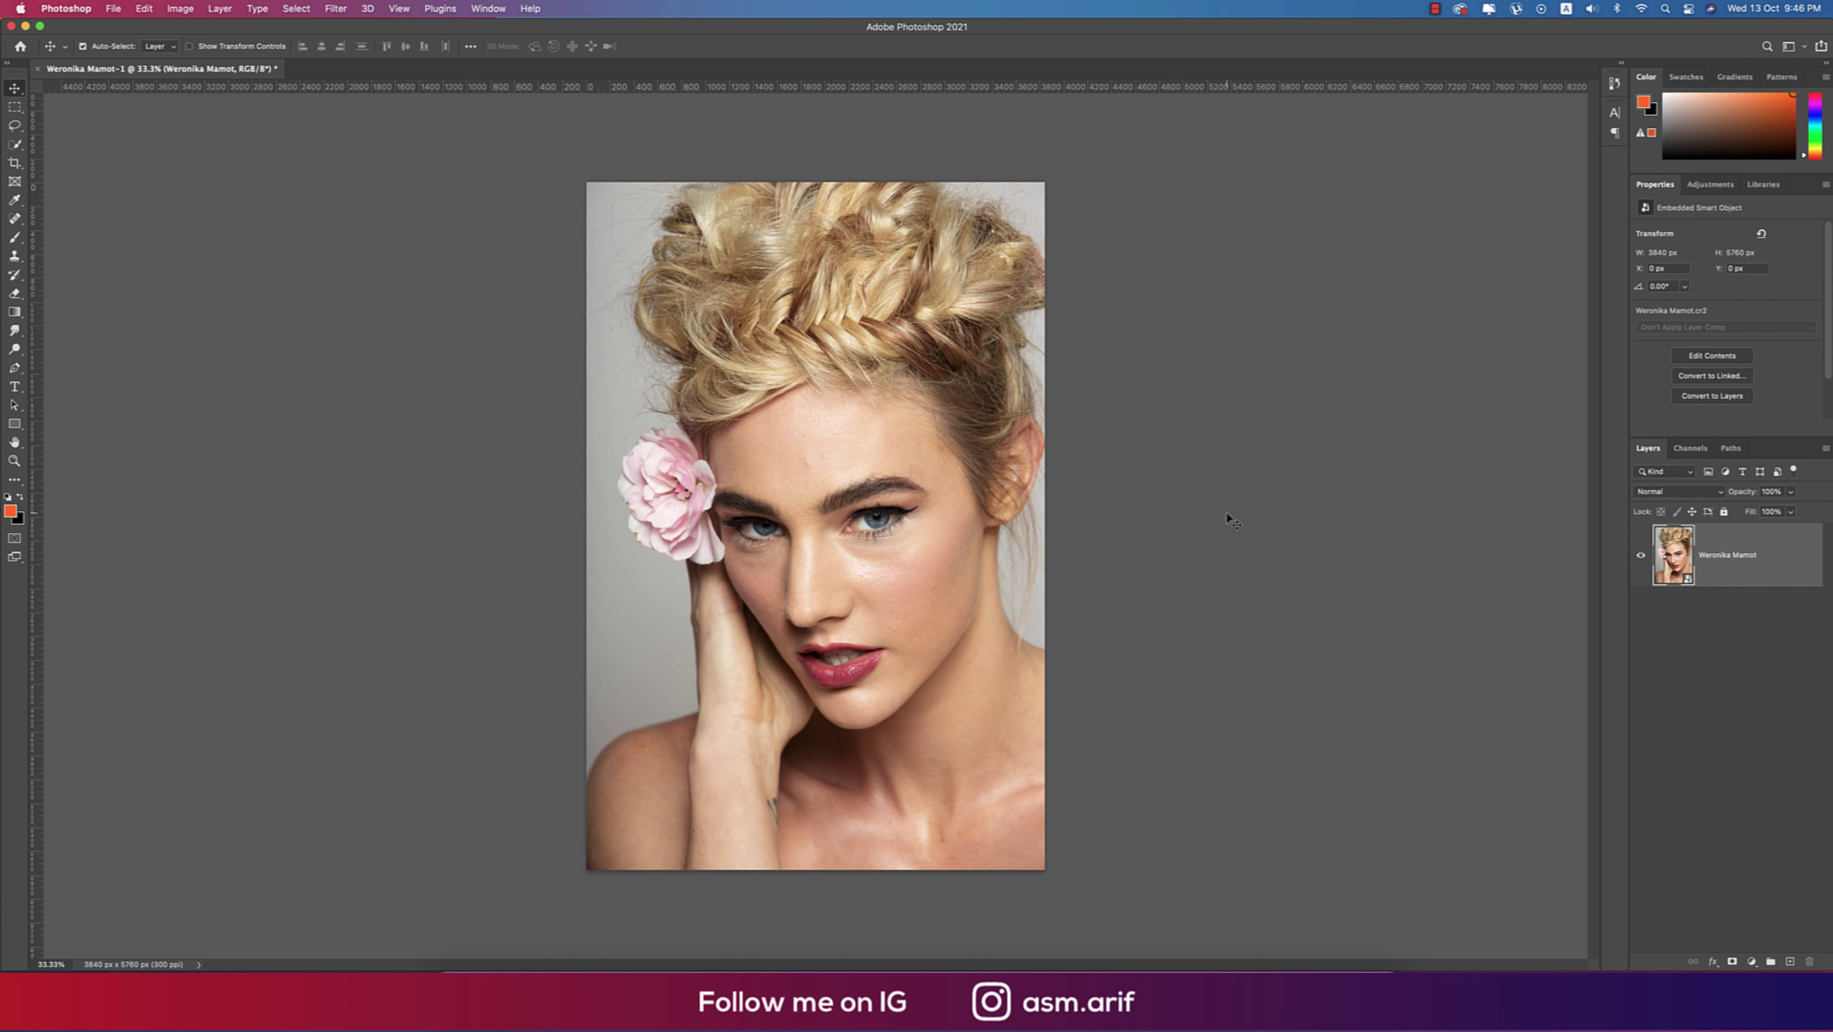
key("super+j")
key("super+j")
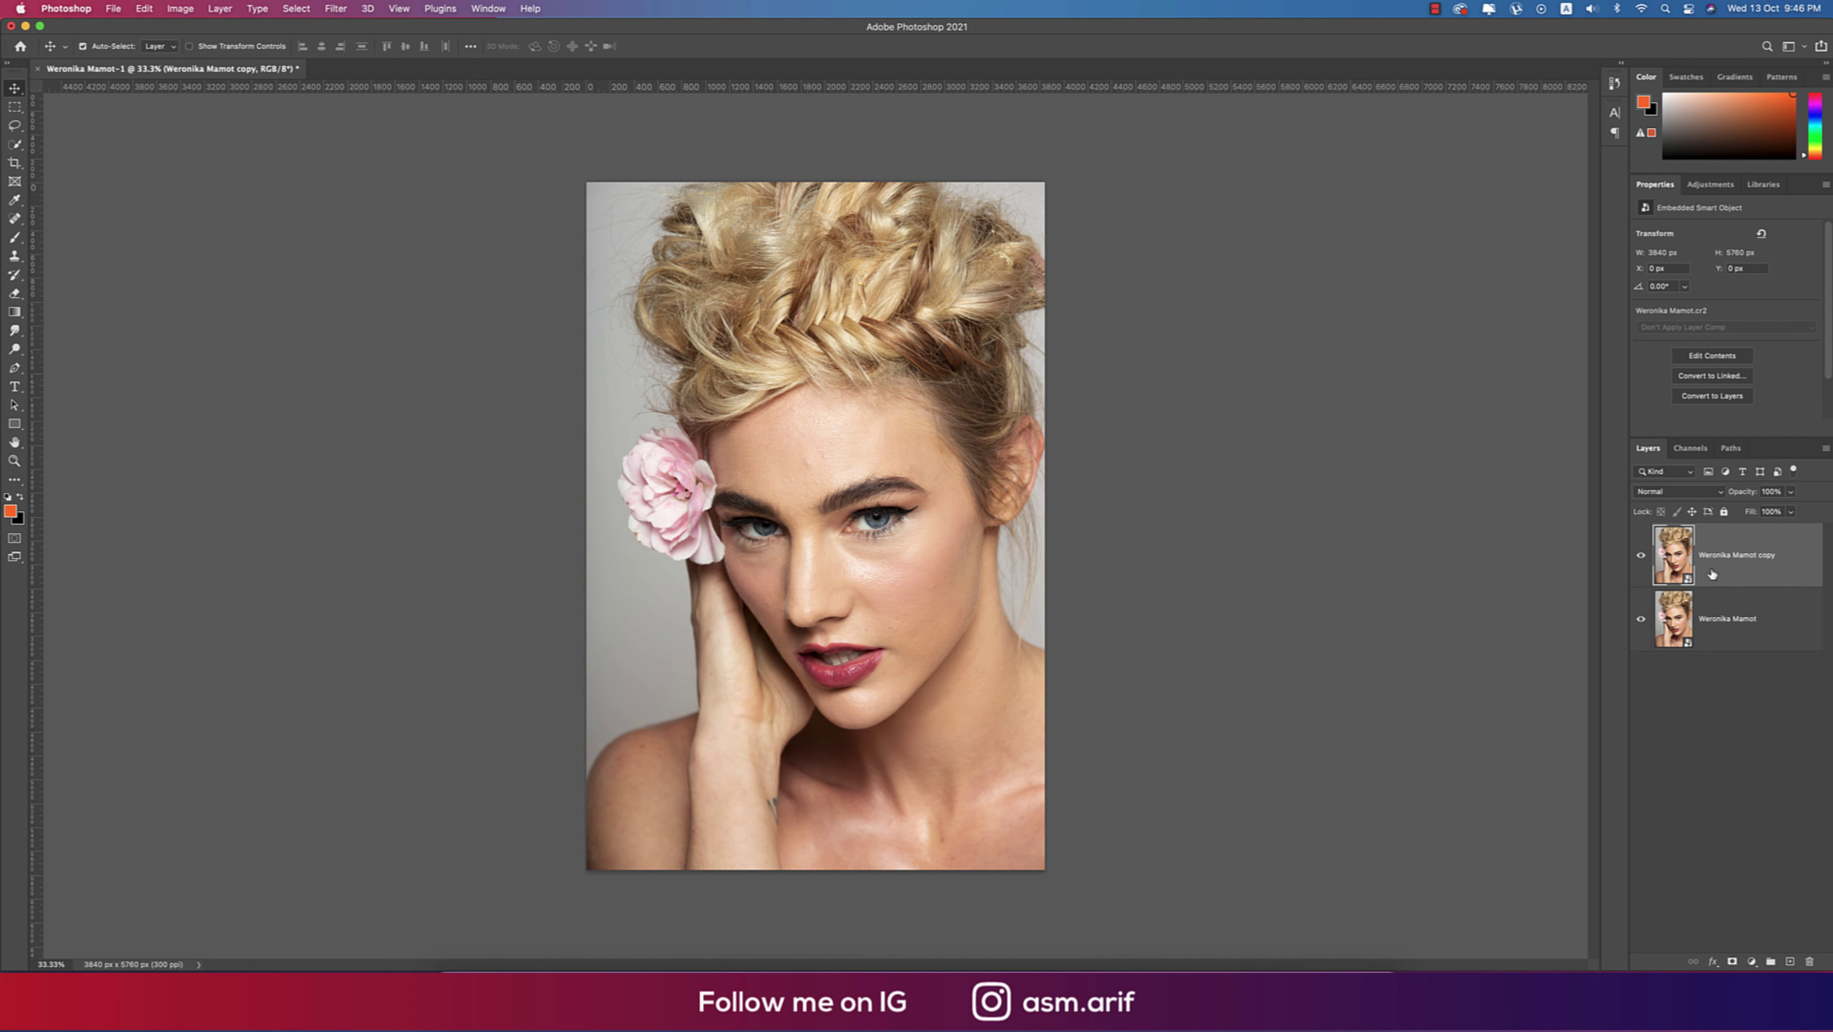
right_click(1732, 564)
left_click(1607, 548)
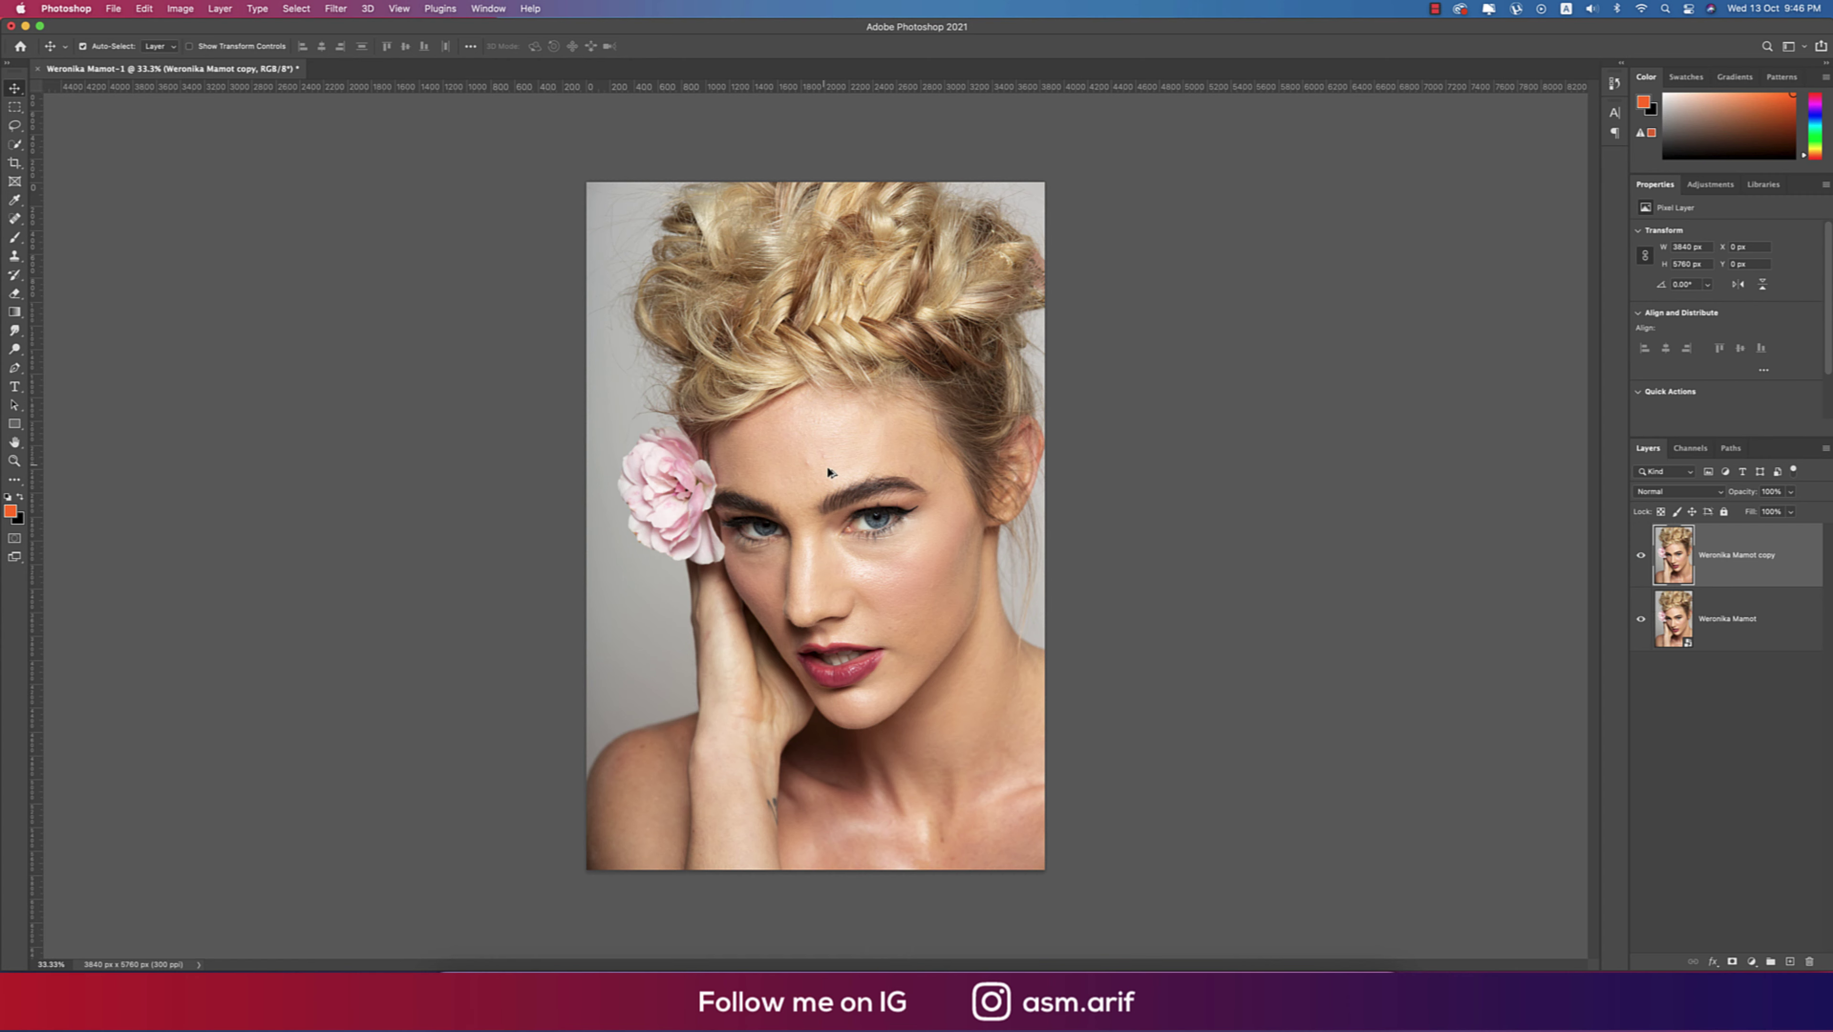
scroll(807, 458, "up", 5)
scroll(806, 460, "up", 1)
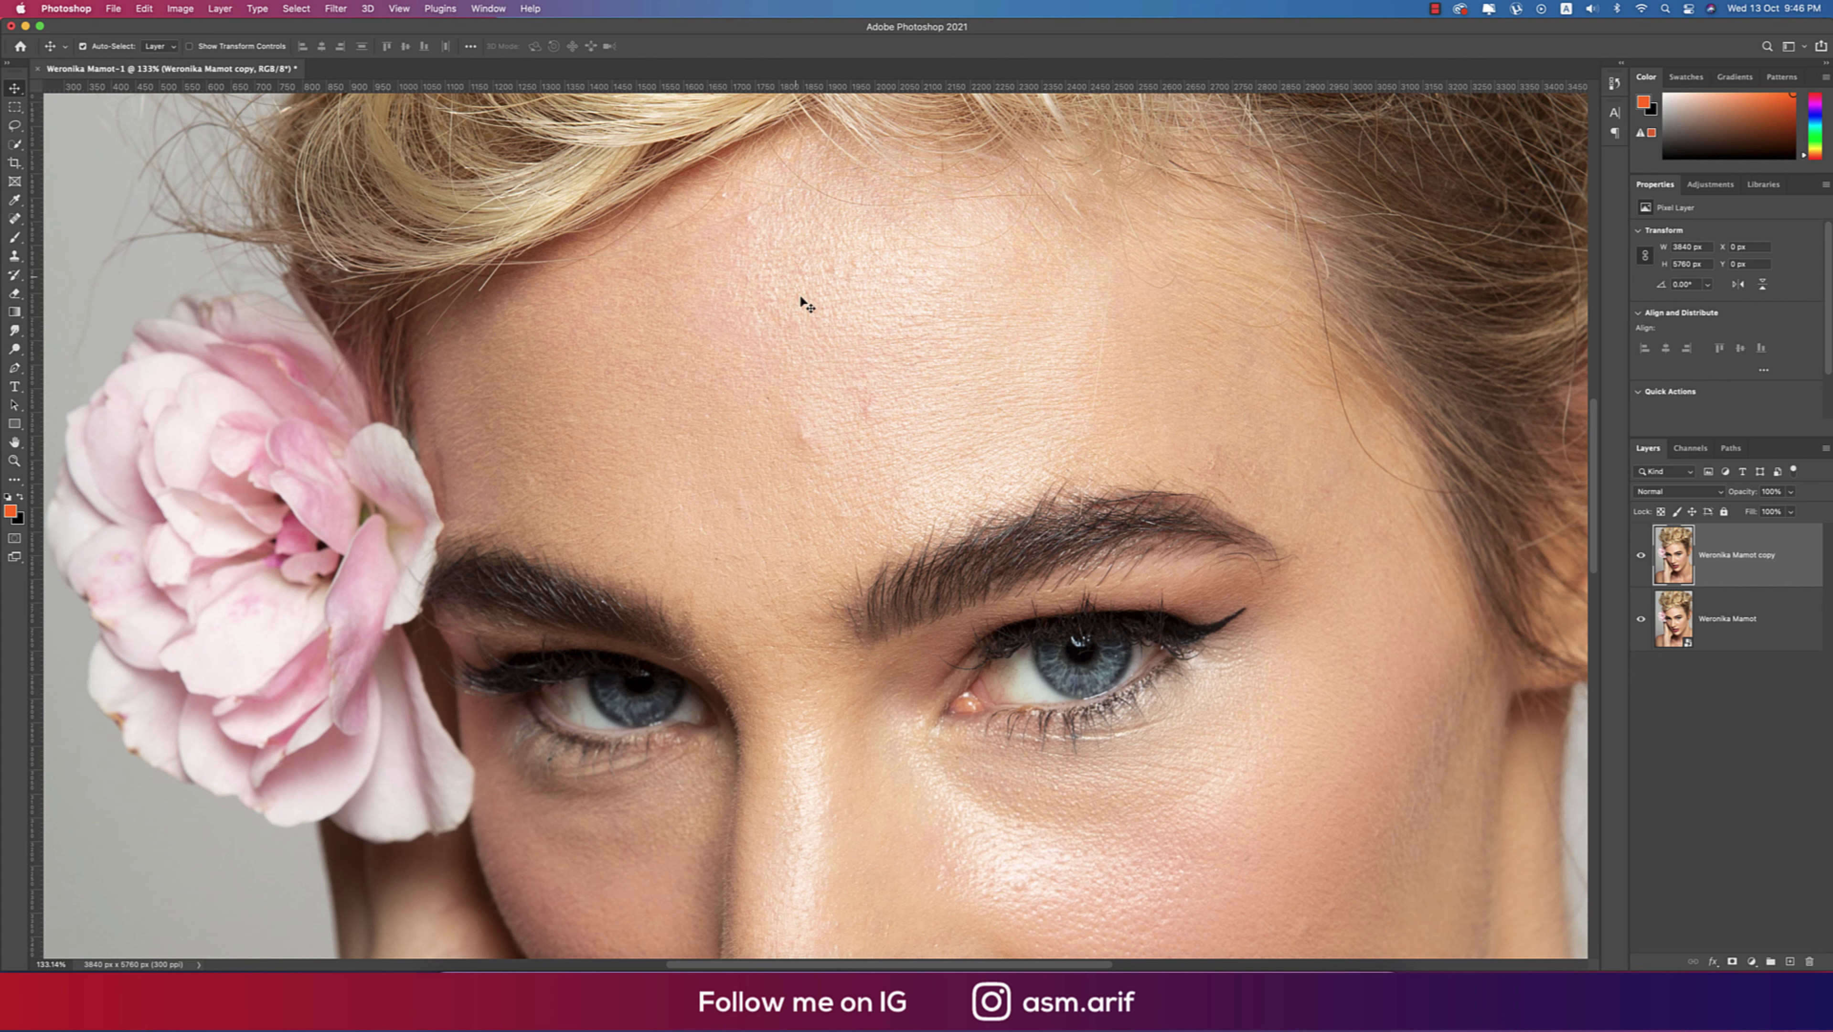
Select the Spot Healing Brush with default black/white colours and a 67 px brush size.
left_click(14, 218)
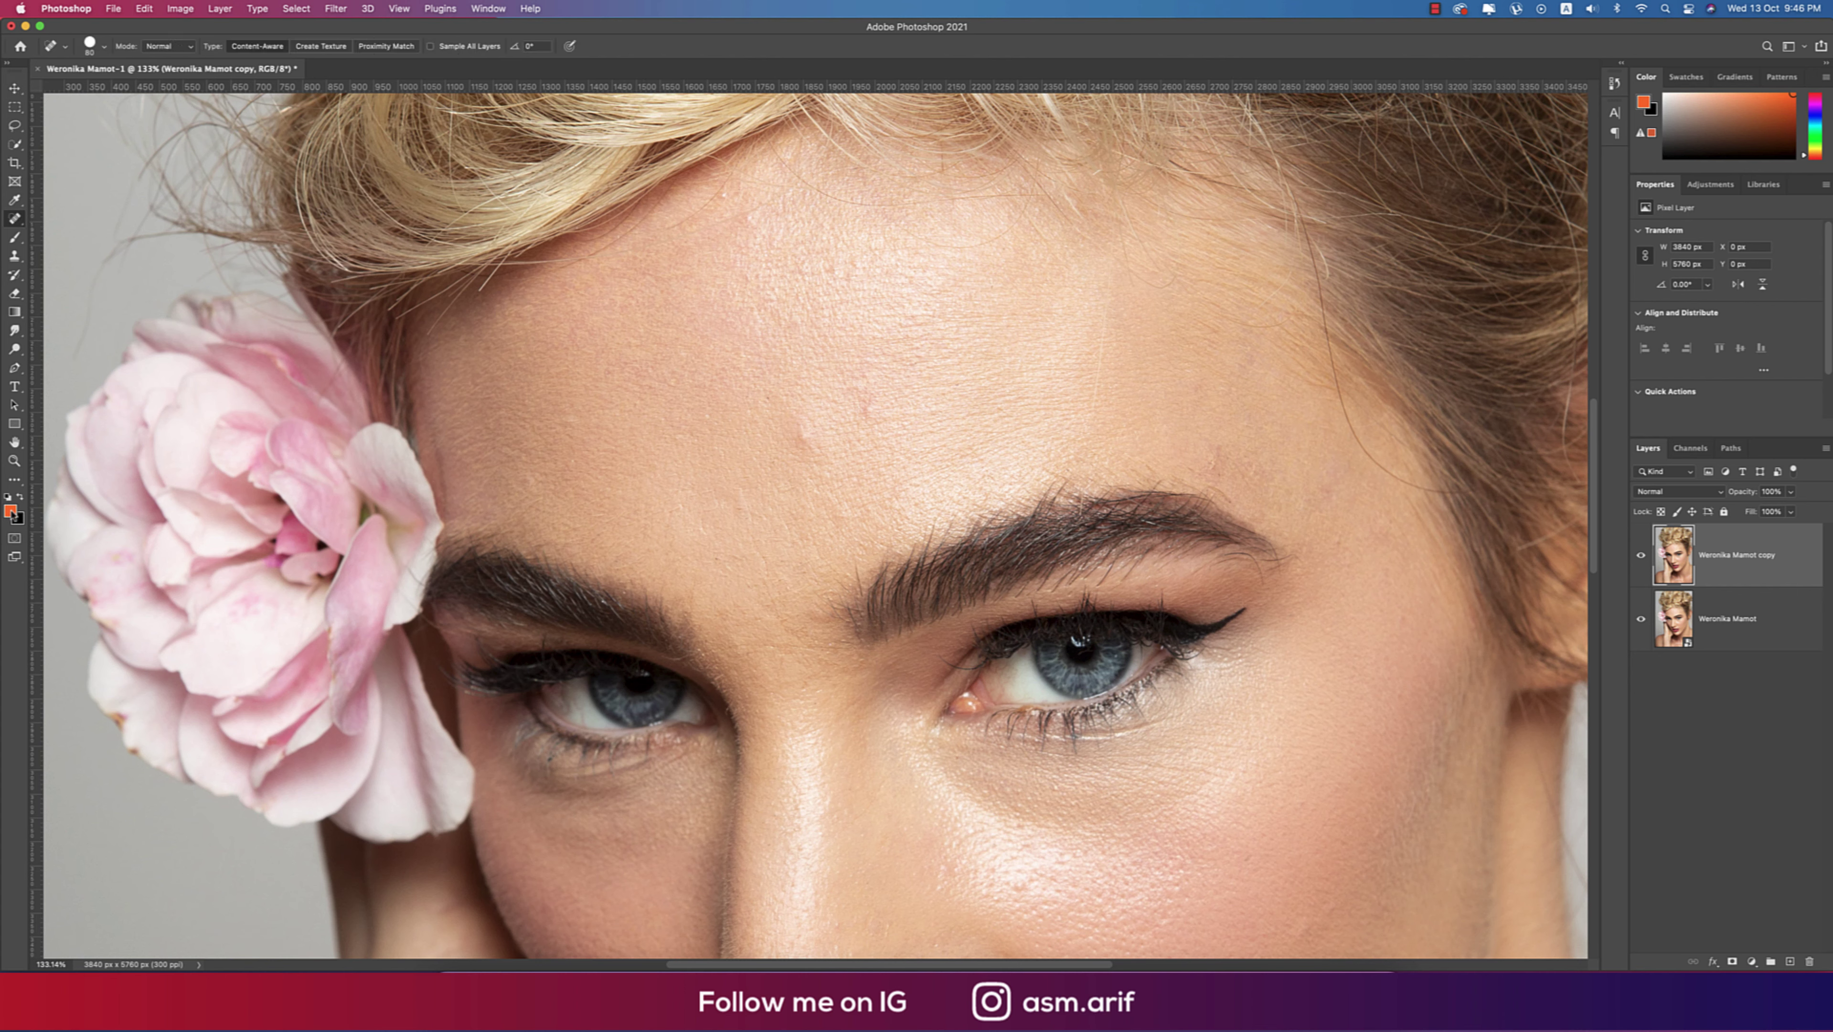
key("d")
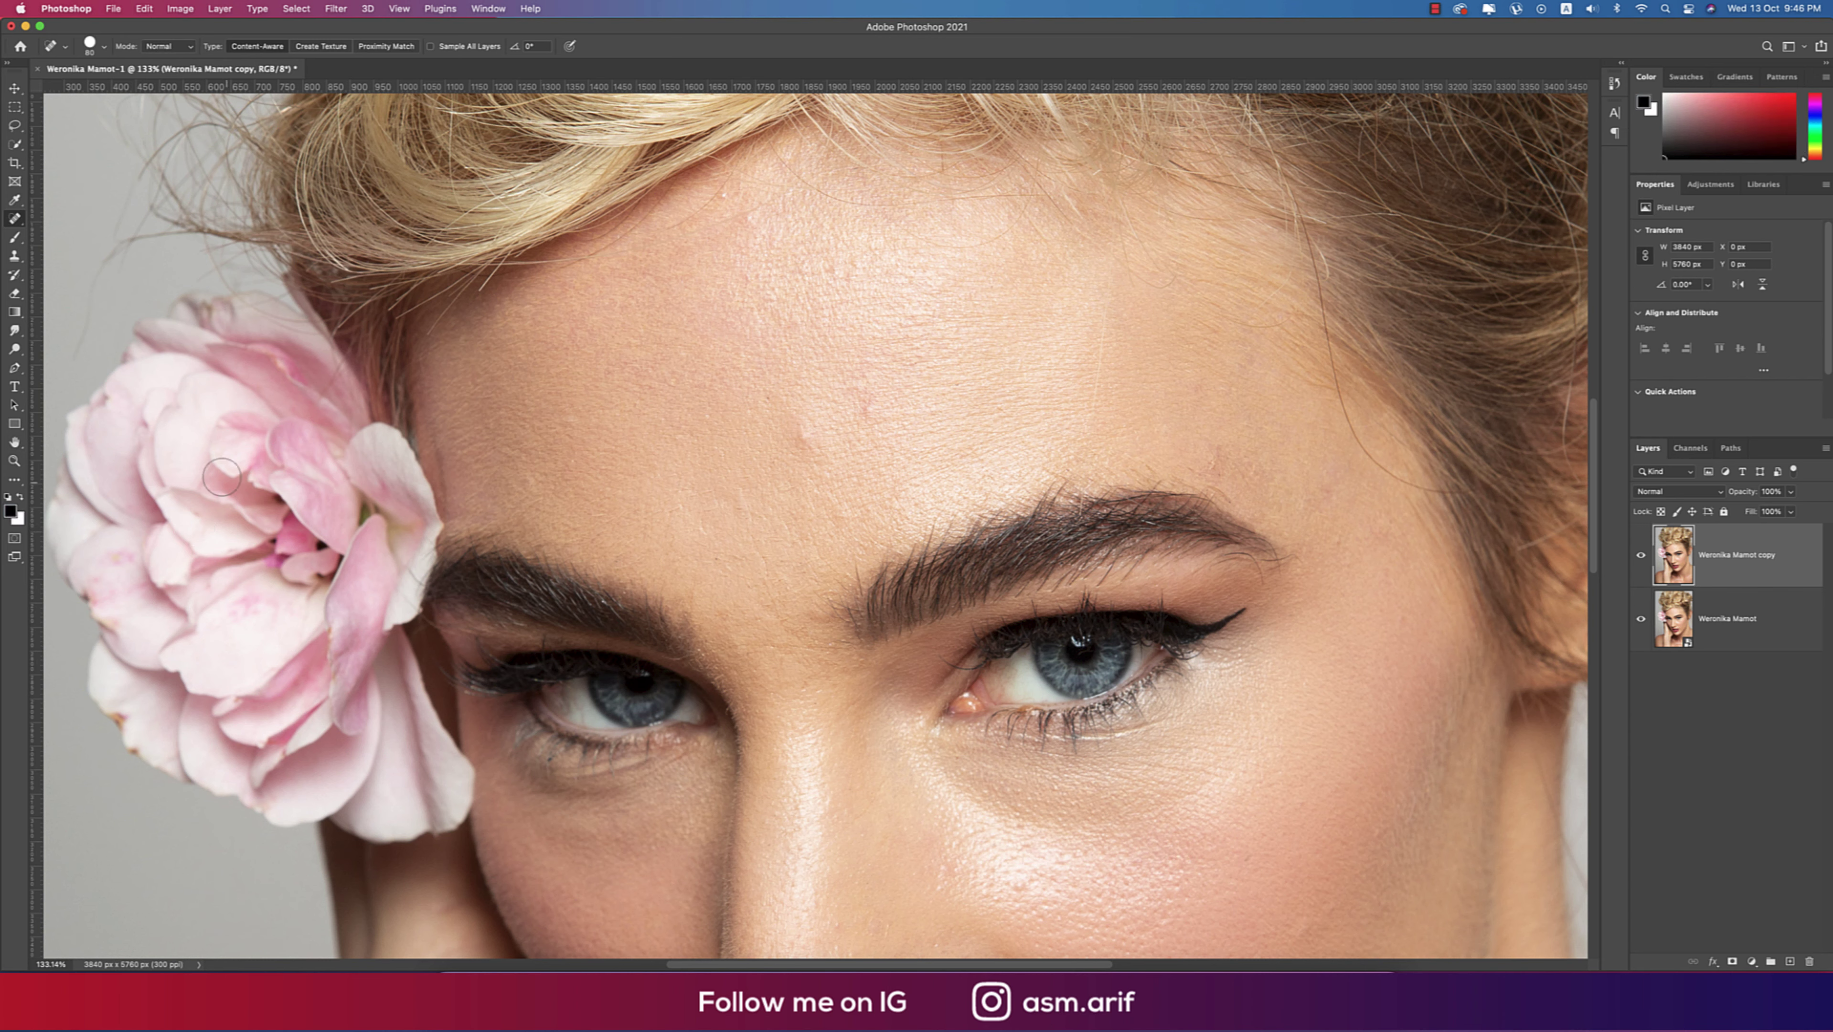
right_click(14, 219)
left_click(41, 219)
left_click(105, 46)
left_click_drag(76, 87, 72, 87)
left_click(182, 72)
Heal the blemishes on the forehead, near the brow, on the cheek and left of the lips.
left_click(750, 218)
left_click(726, 195)
left_click(803, 435)
left_click(869, 411)
left_click(840, 272)
left_click_drag(533, 484, 558, 490)
left_click_drag(774, 545, 728, 262)
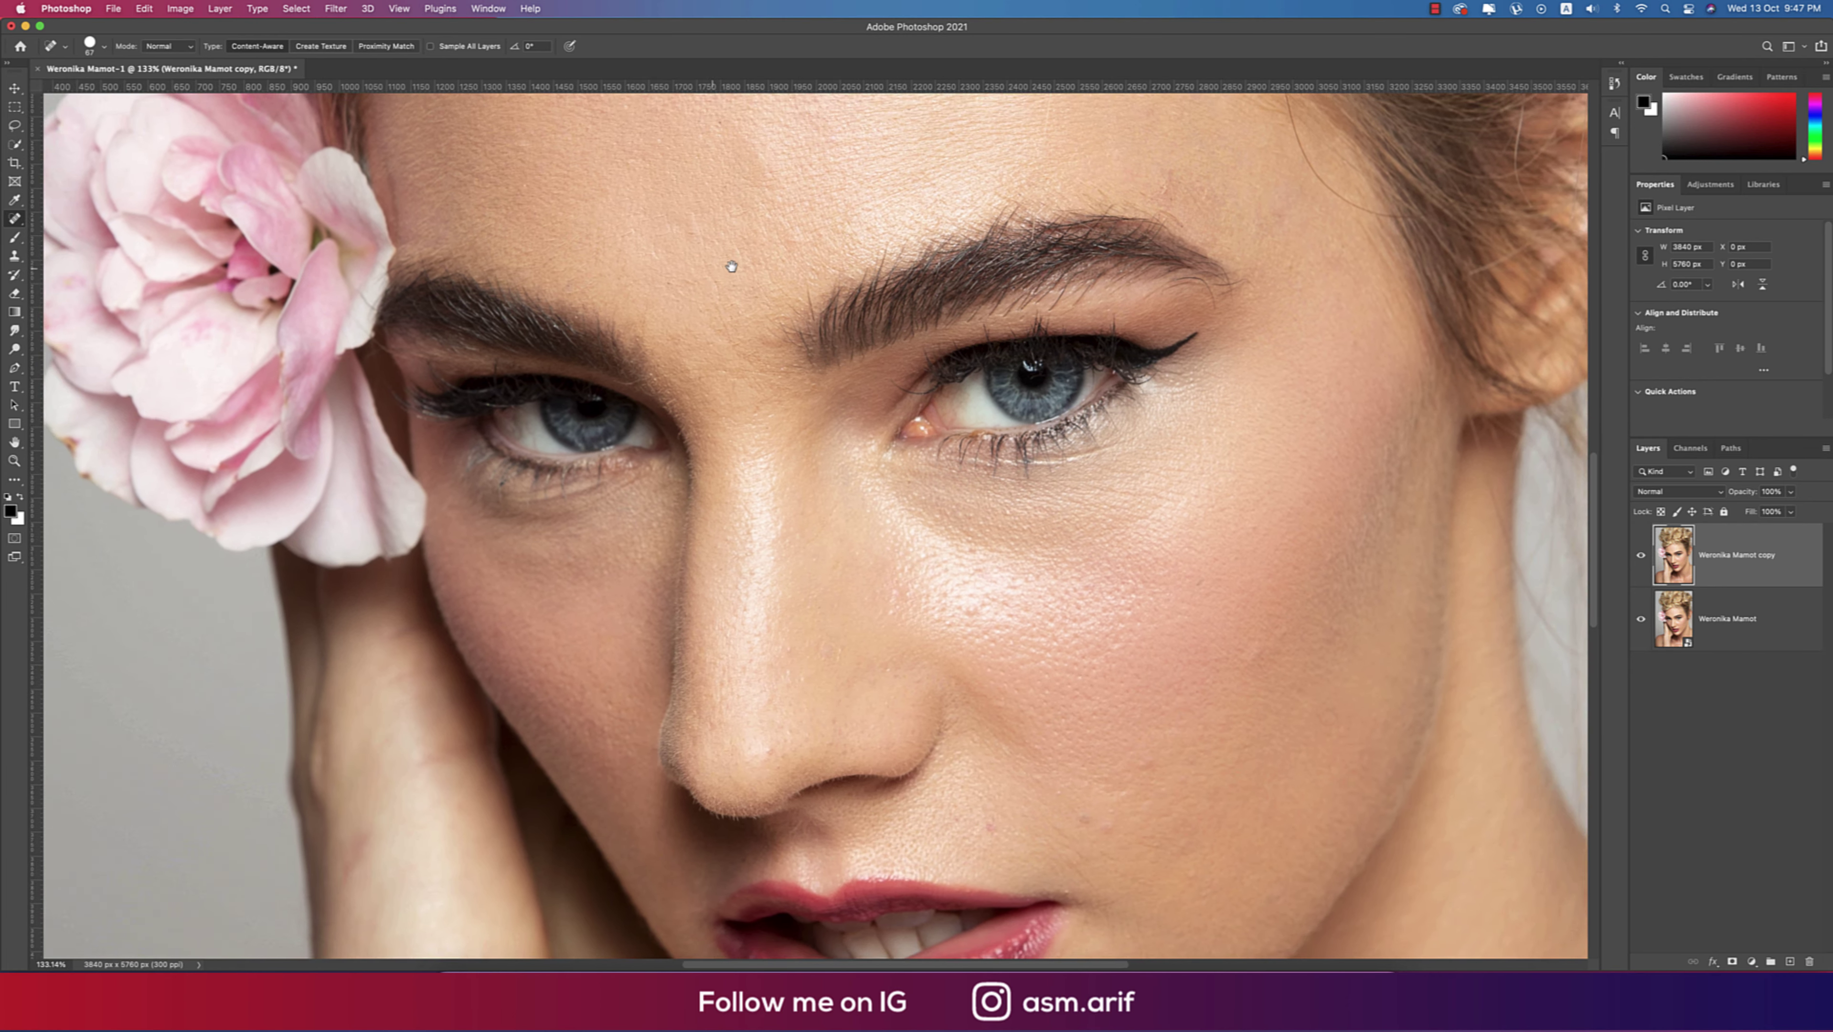
left_click_drag(847, 544, 795, 469)
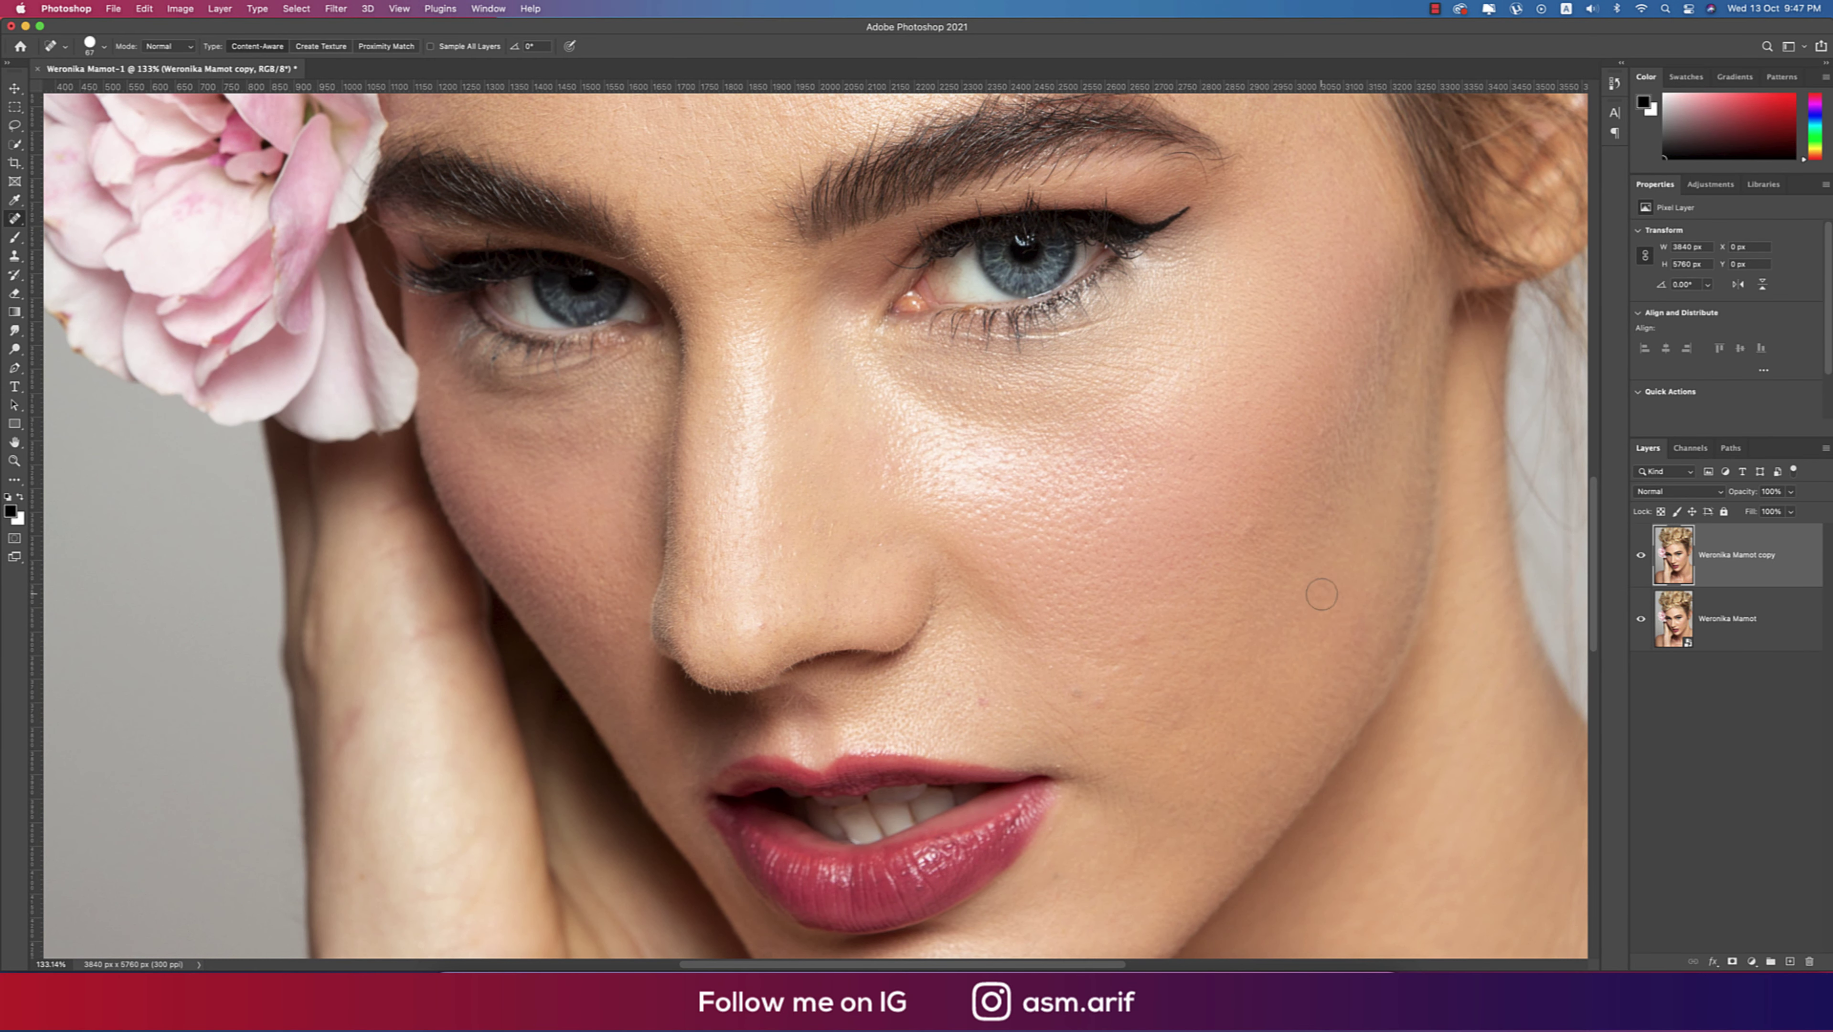
left_click(1248, 532)
left_click(990, 699)
left_click_drag(979, 796, 932, 411)
Enlarge the healing brush and heal four blemishes on the shoulder.
scroll(880, 499, "up", 3)
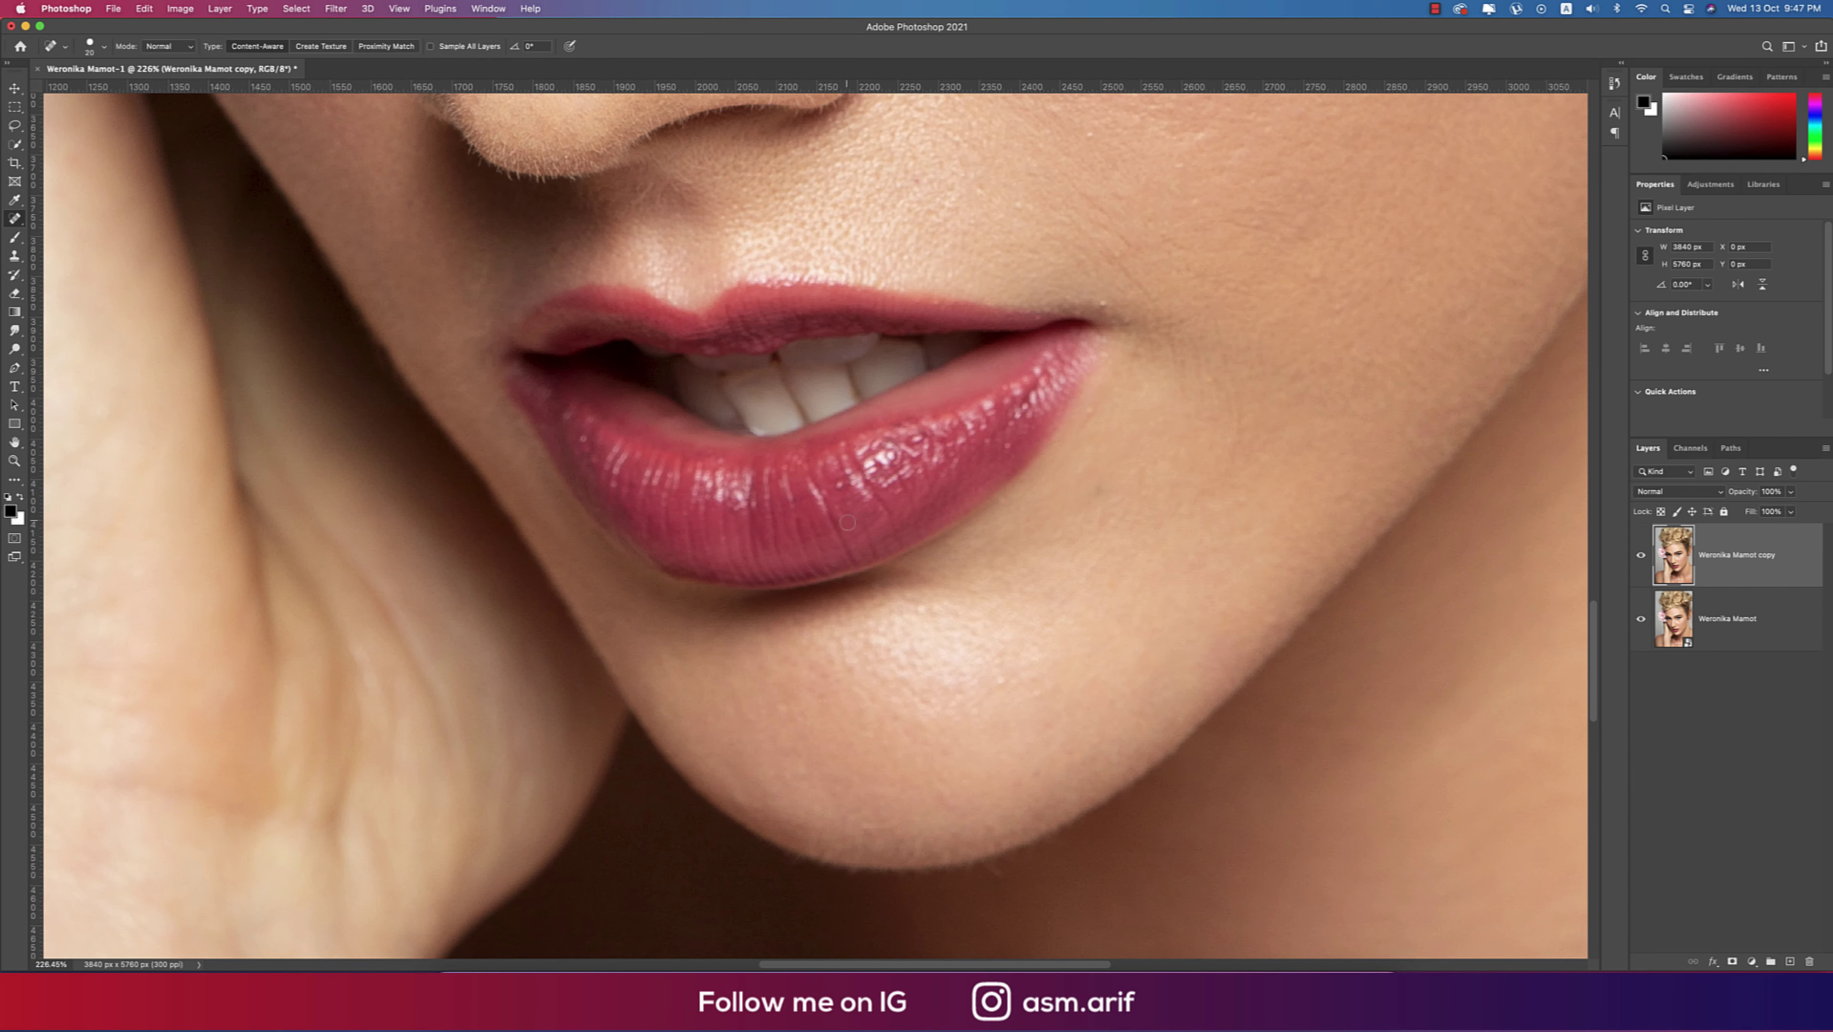
scroll(981, 679, "down", 5)
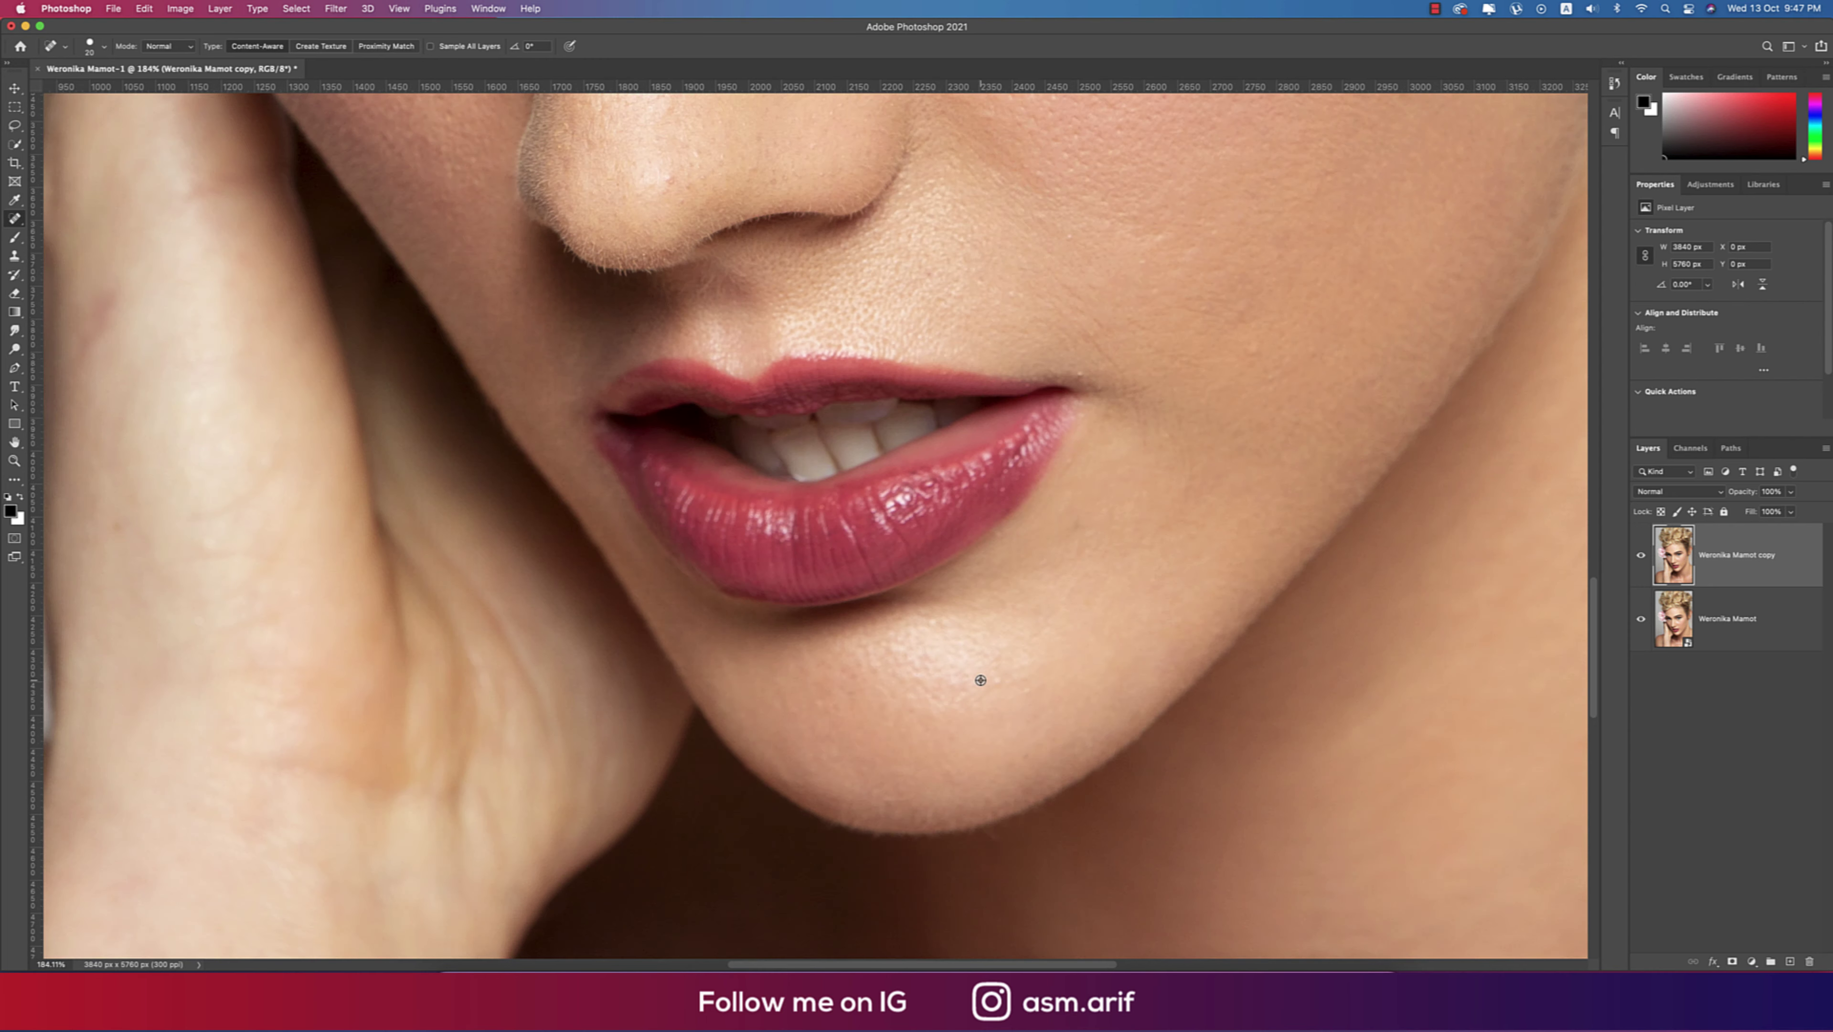
scroll(981, 680, "down", 4)
scroll(670, 745, "up", 5)
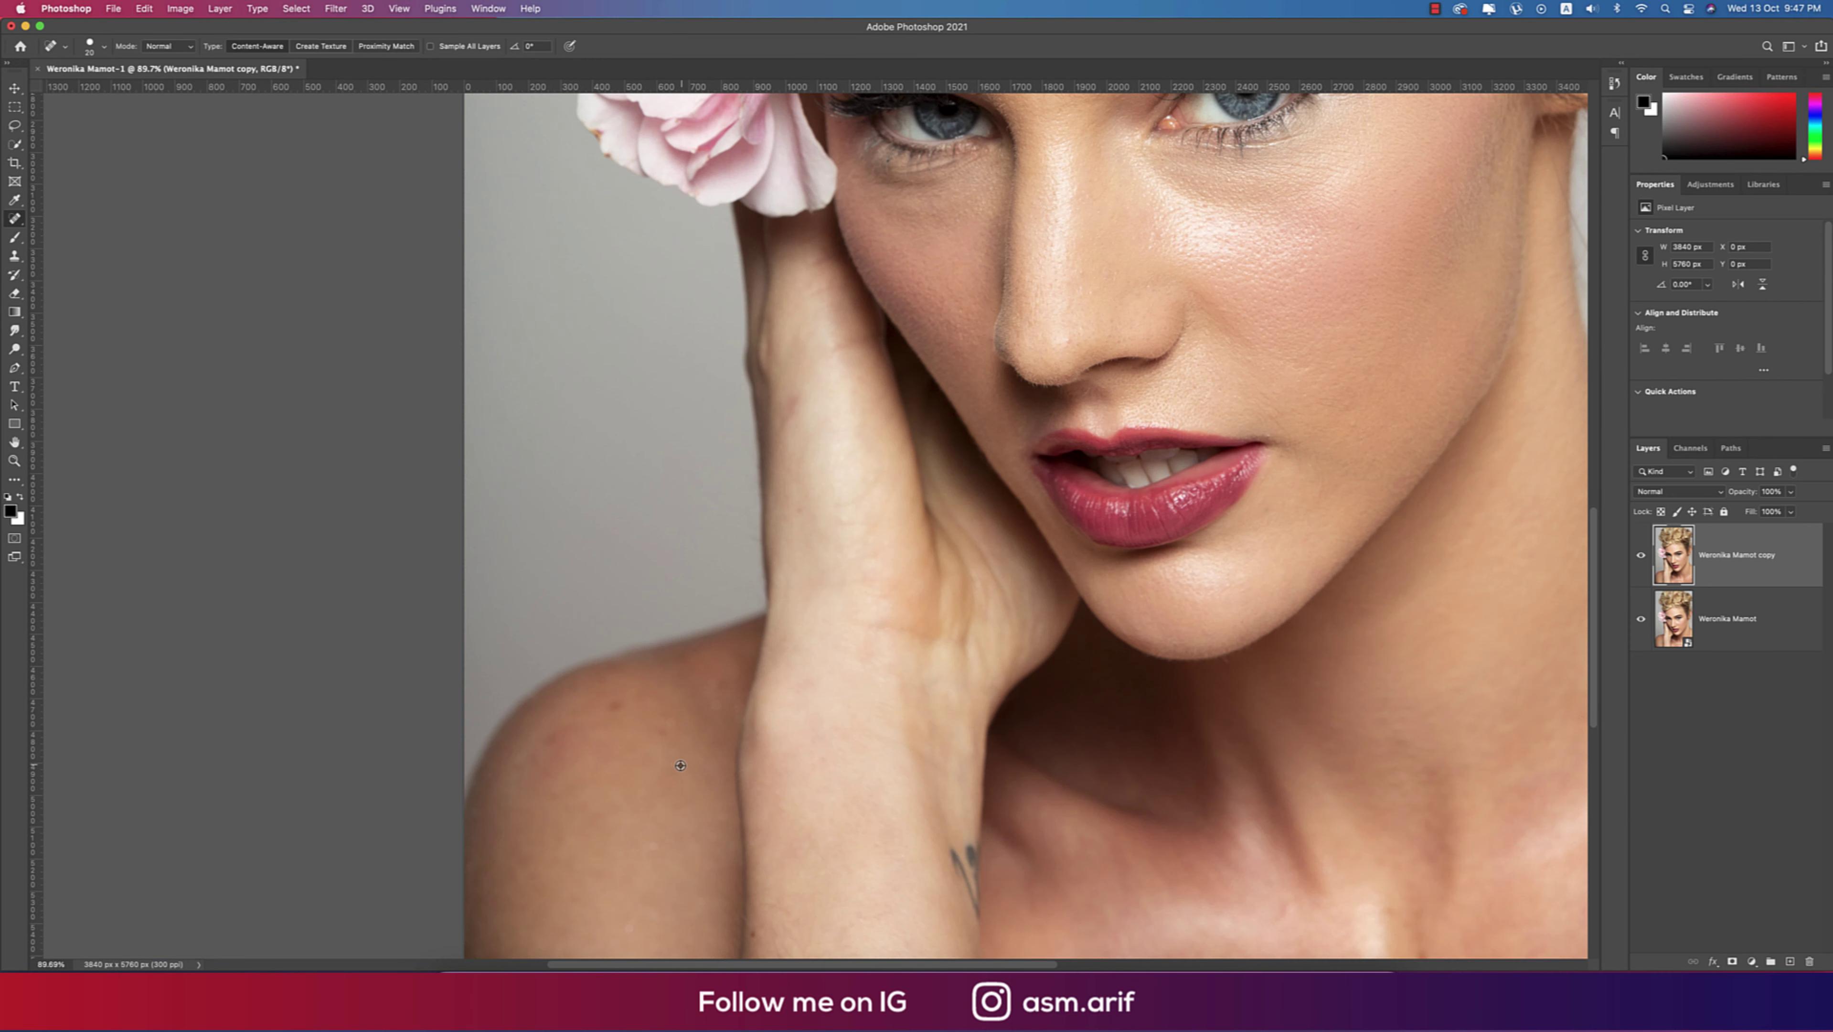
key("bracketright")
key("bracketright")
key("bracketright")
left_click(605, 692)
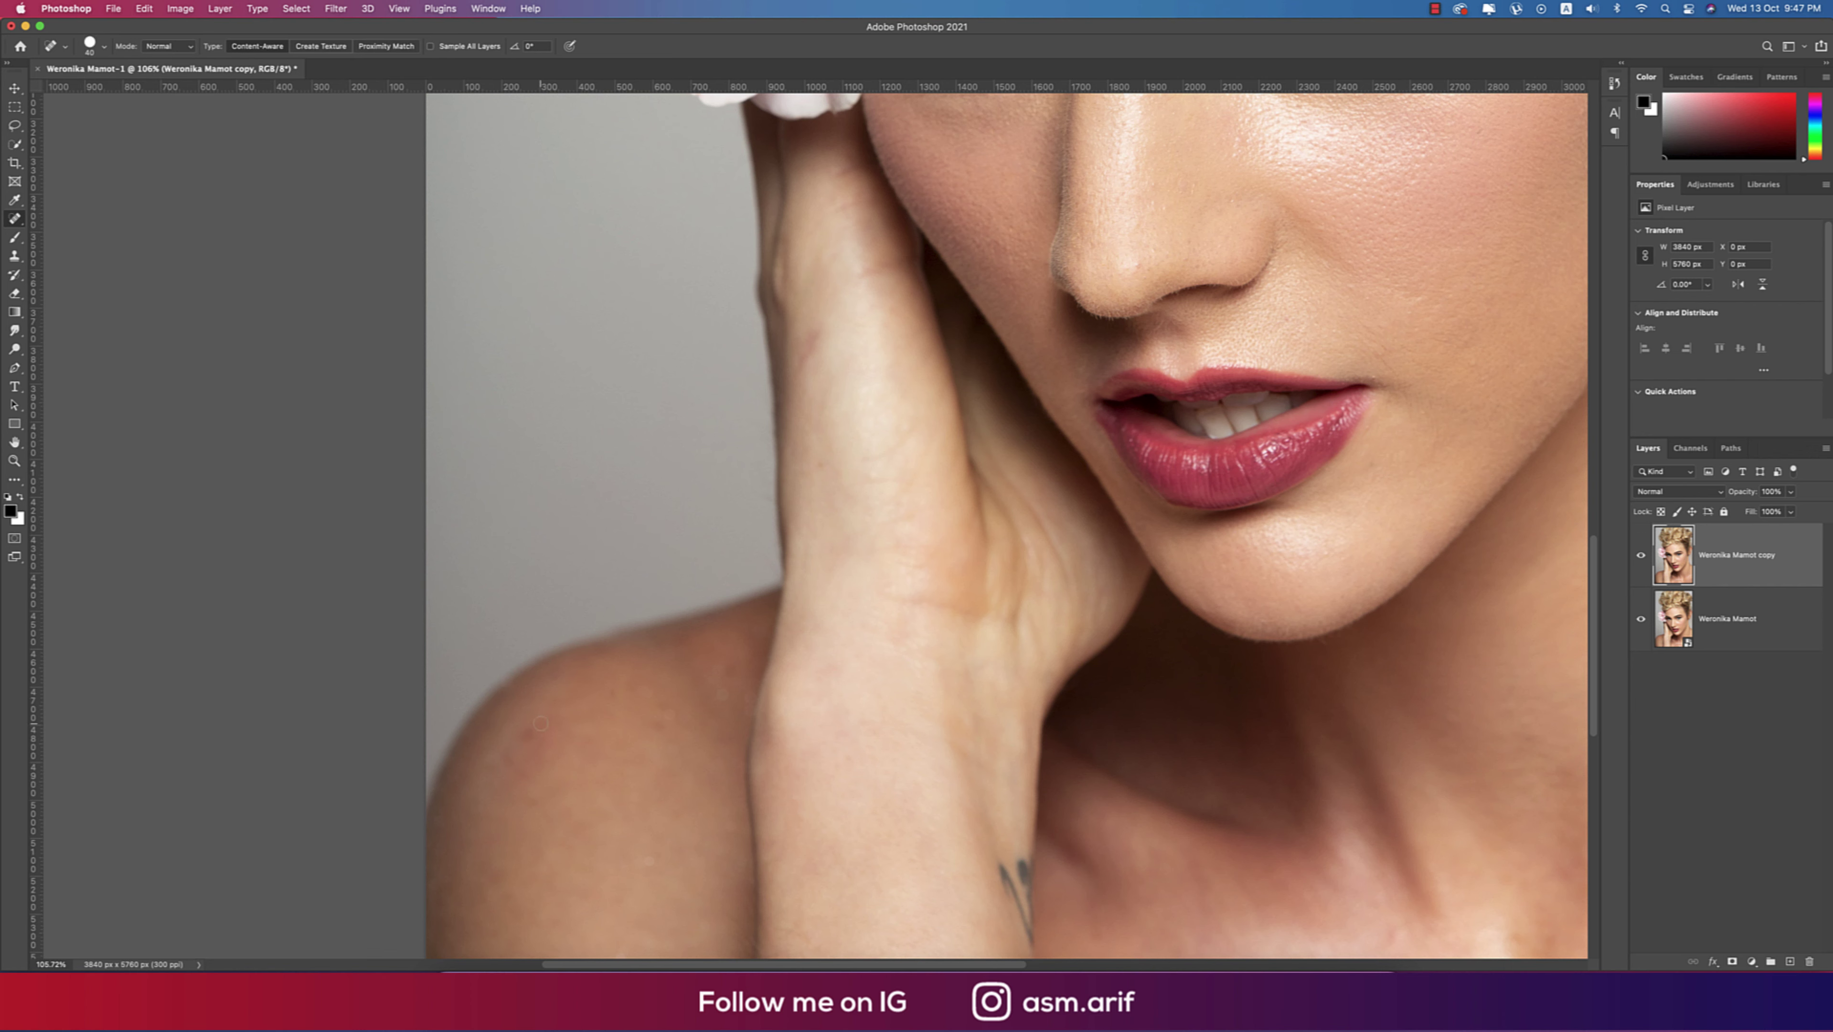
left_click(659, 720)
left_click(719, 675)
left_click(526, 734)
Heal the collarbone spots and the forearm-edge blemish, then fit the whole portrait on screen.
mouse_move(882, 838)
left_mouse_down()
mouse_move(794, 649)
mouse_move(763, 623)
left_mouse_up()
left_click_drag(1407, 743, 1407, 712)
left_click(1369, 693)
left_click(1410, 731)
left_click(1441, 805)
left_click_drag(1249, 690, 1249, 715)
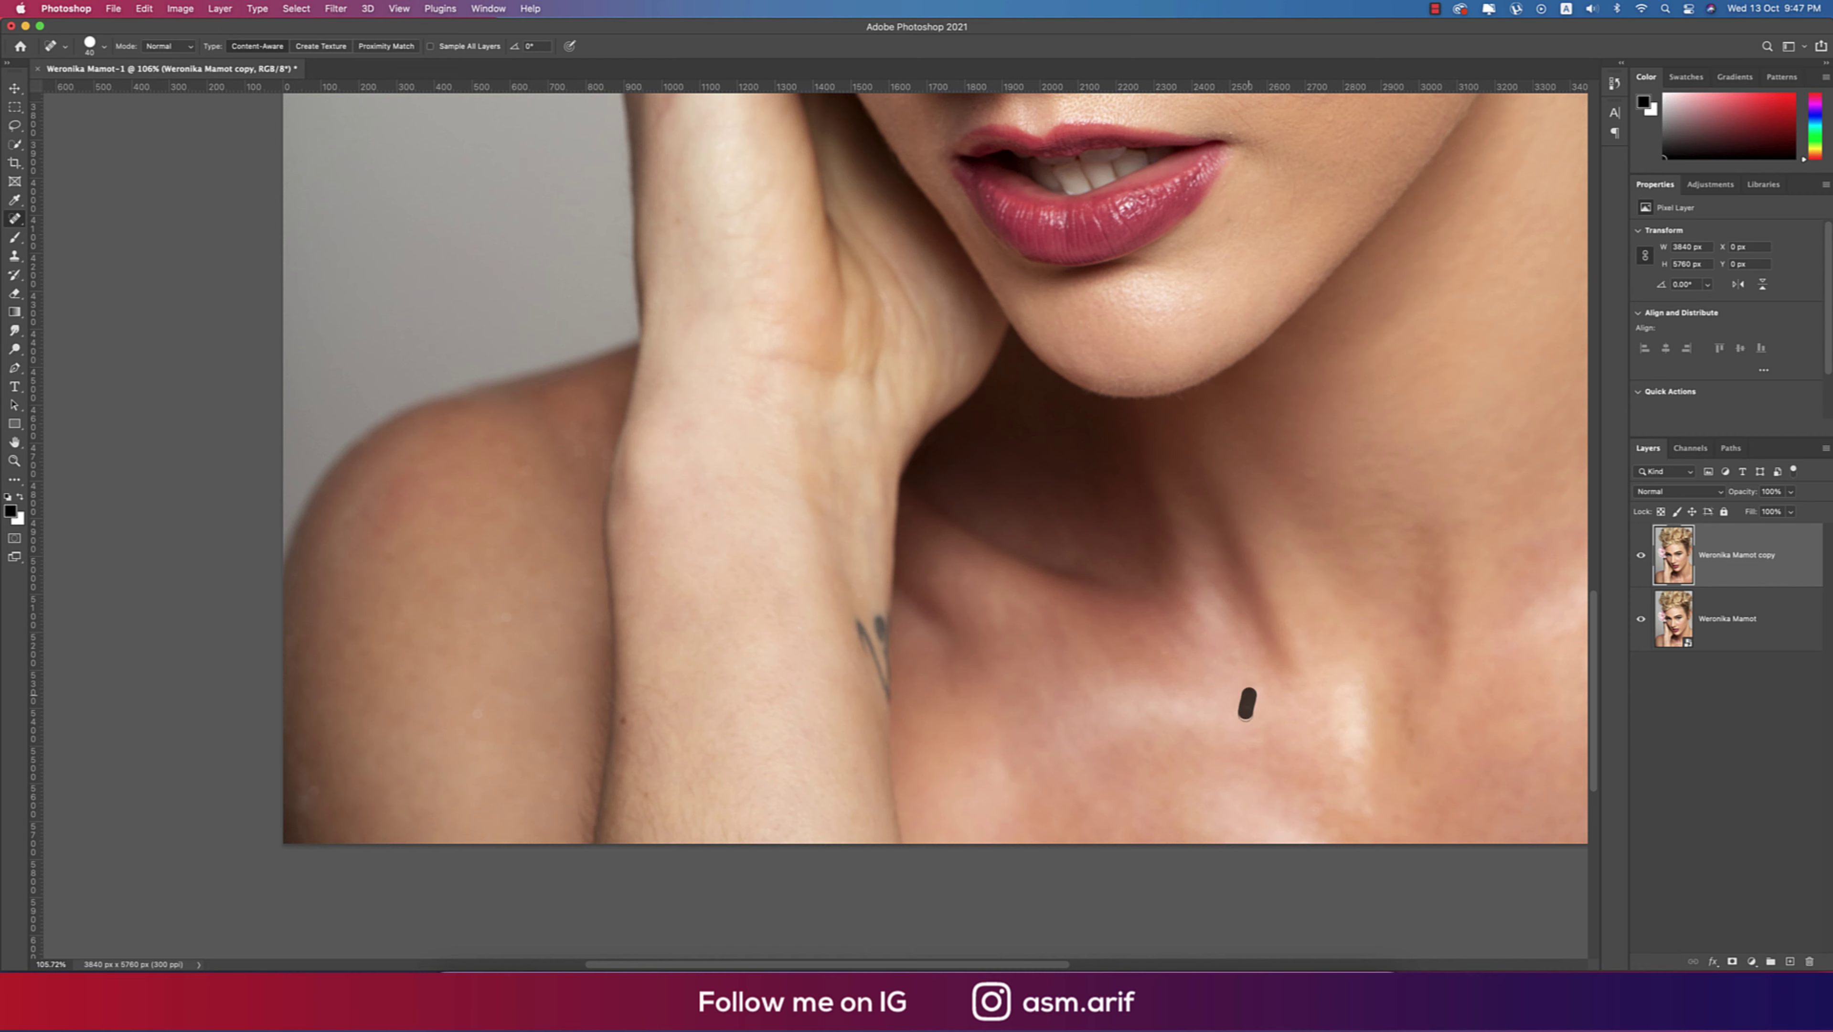
left_click(646, 795)
key("super+0")
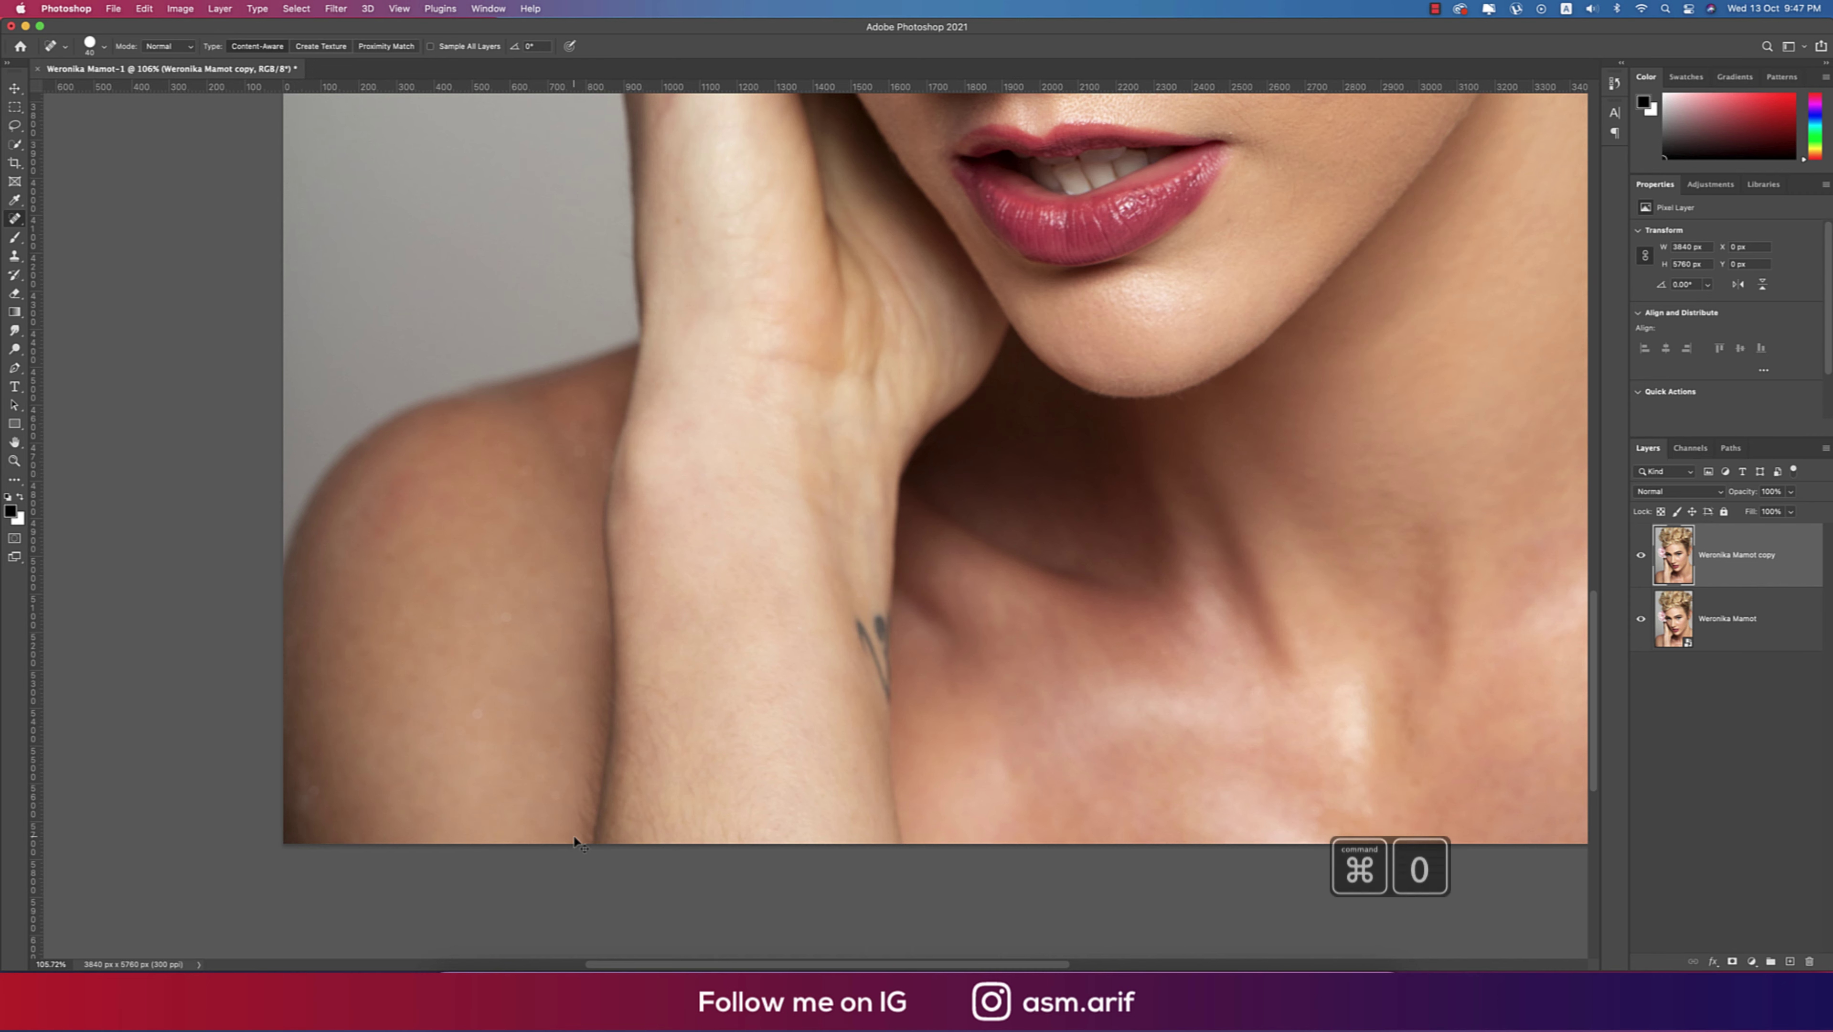
Duplicate the retouched layer twice, name the copies 'blur' and 'sharp', and hide 'sharp'.
key("v")
key("super+j")
key("super+j")
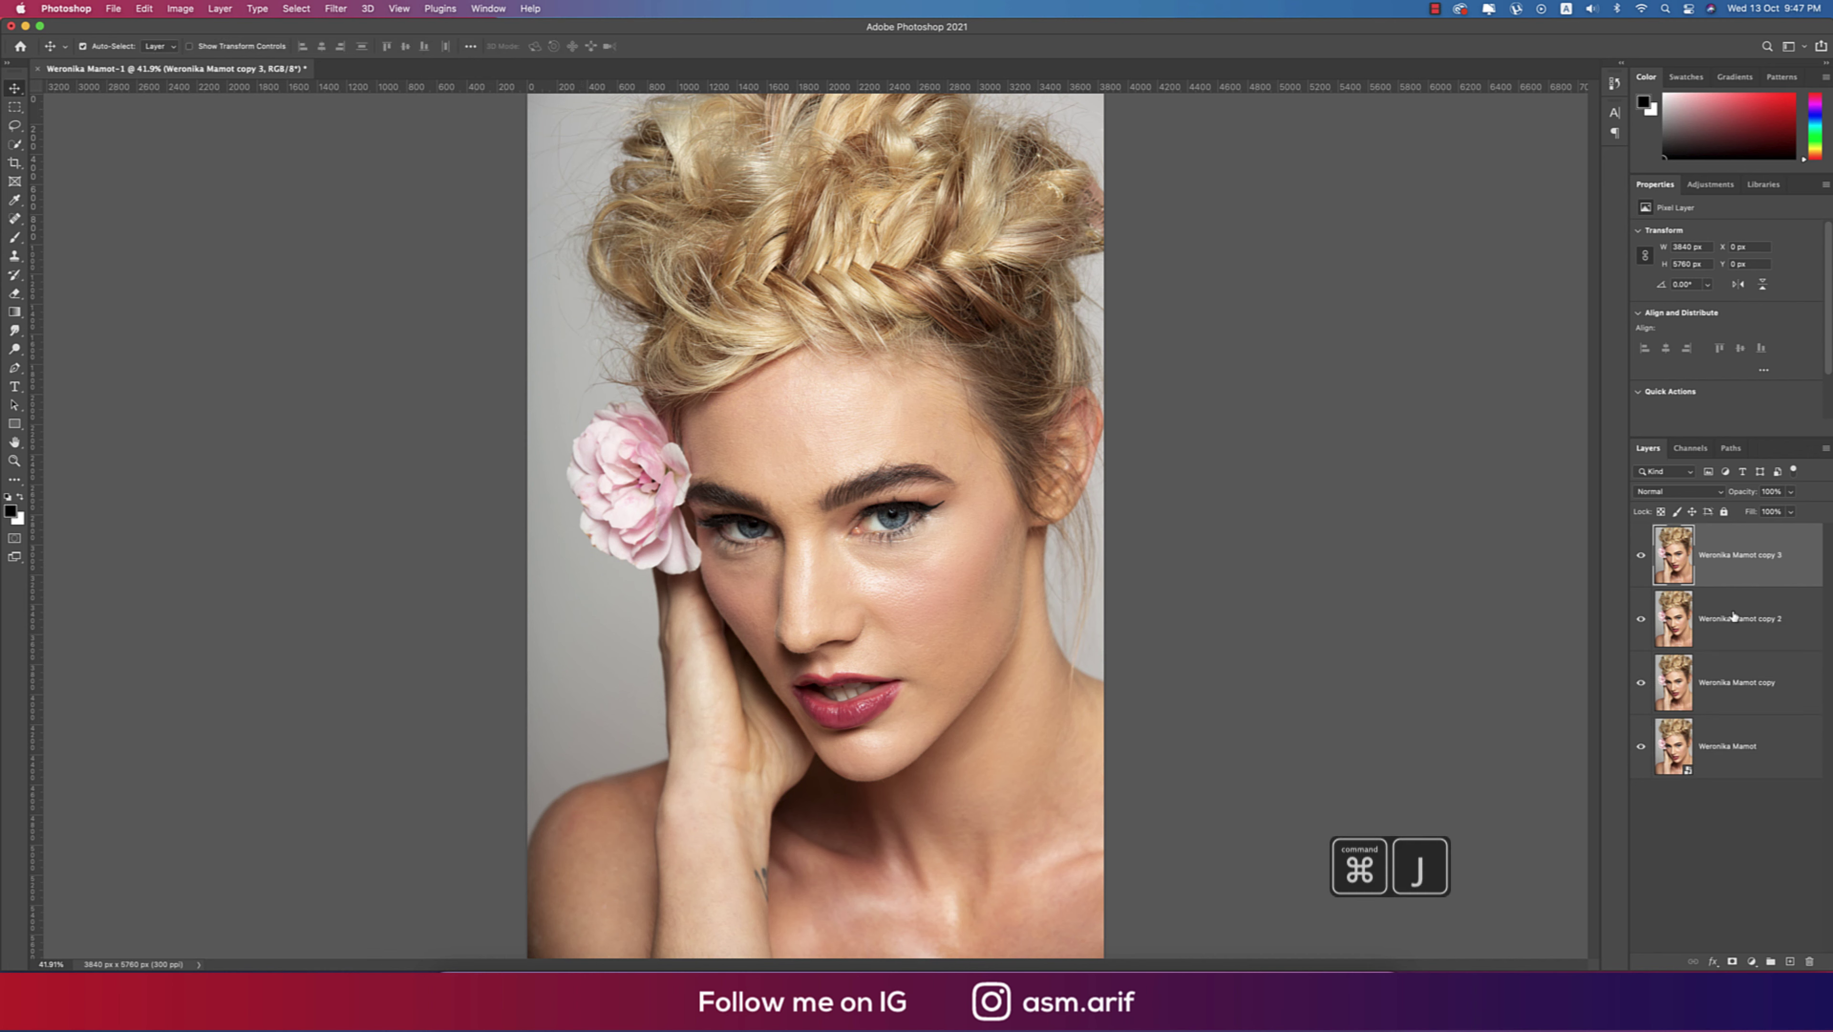
double_click(1726, 620)
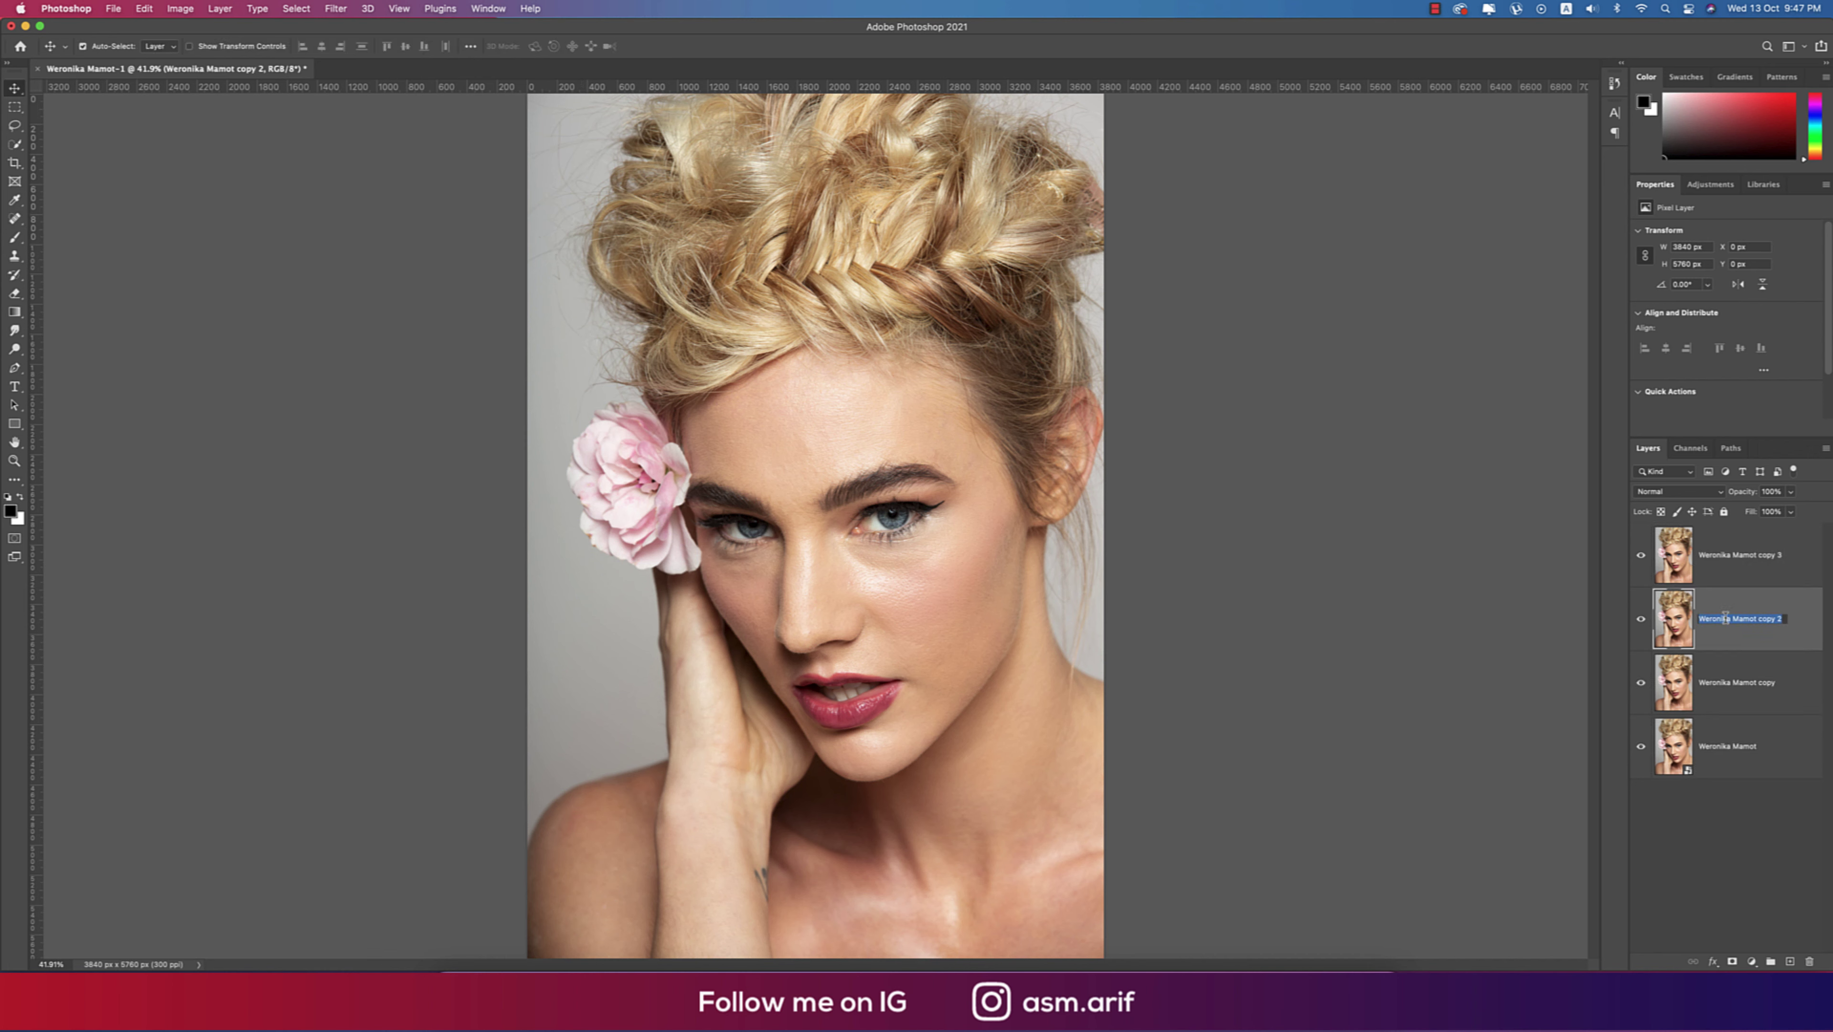
type("b")
key("Return")
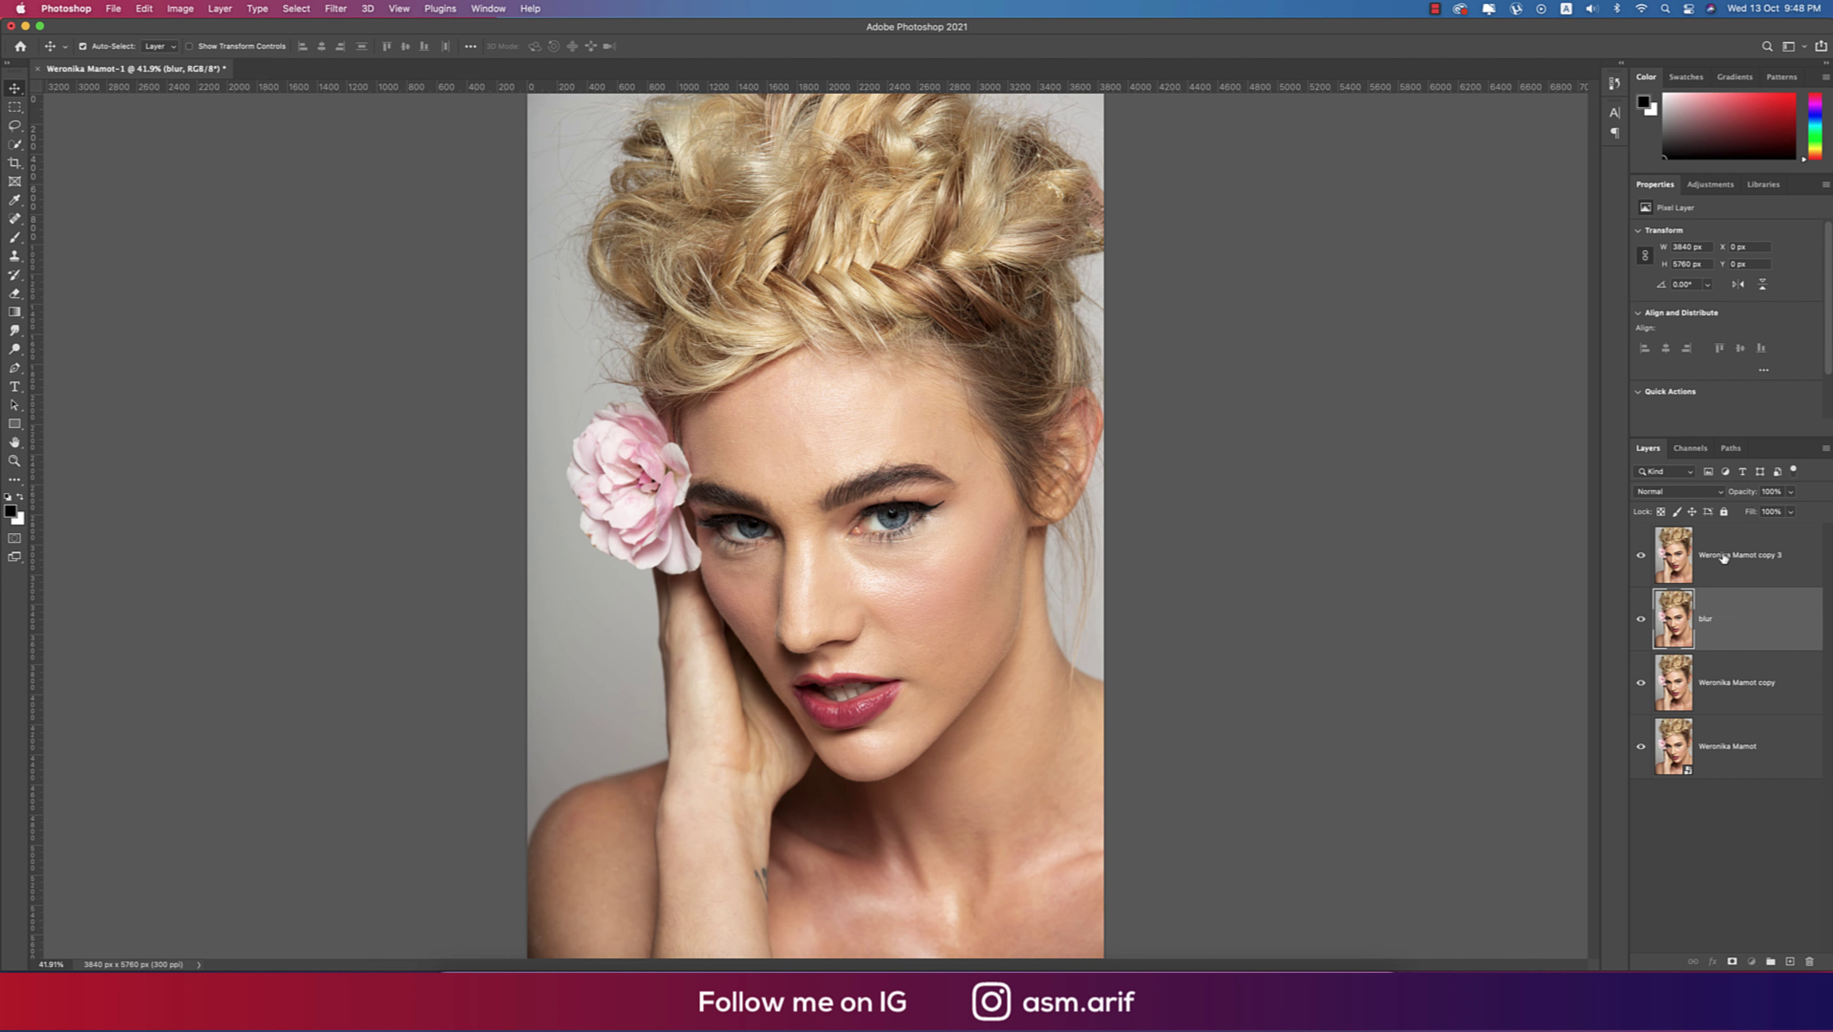
double_click(1723, 554)
type("sharp")
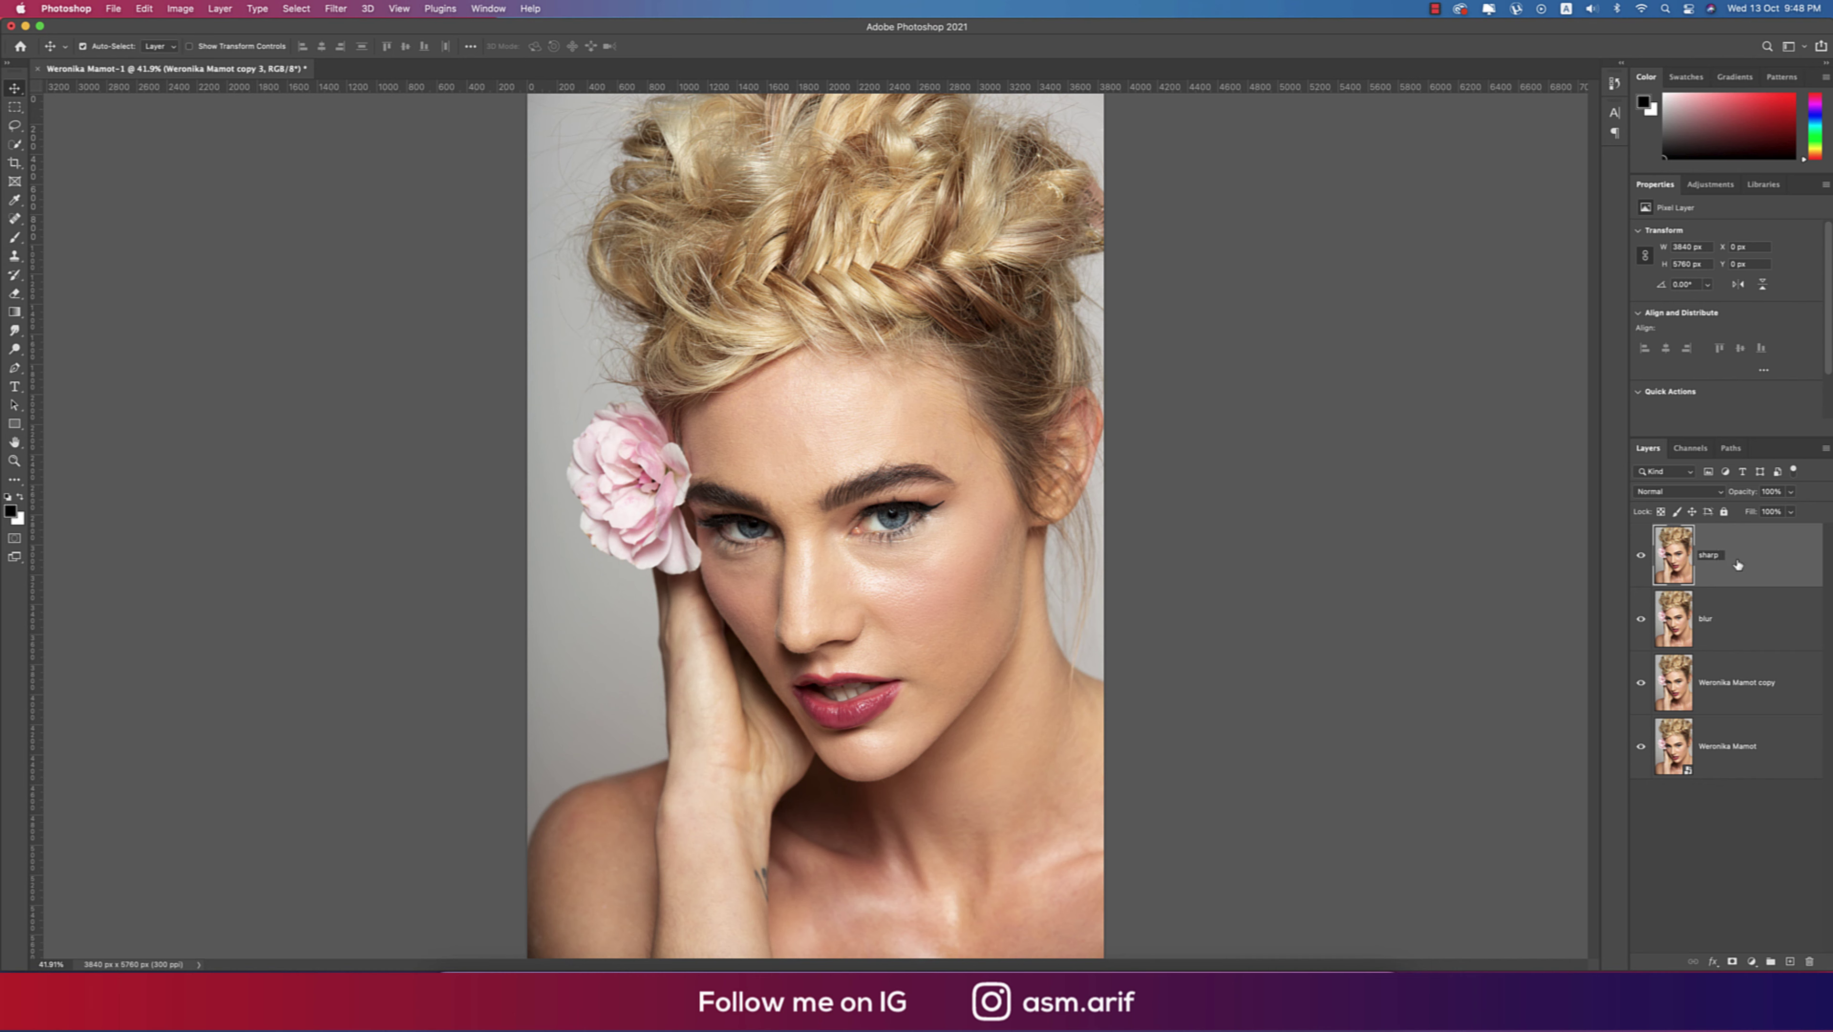
key("Return")
left_click(1642, 554)
right_click(1739, 634)
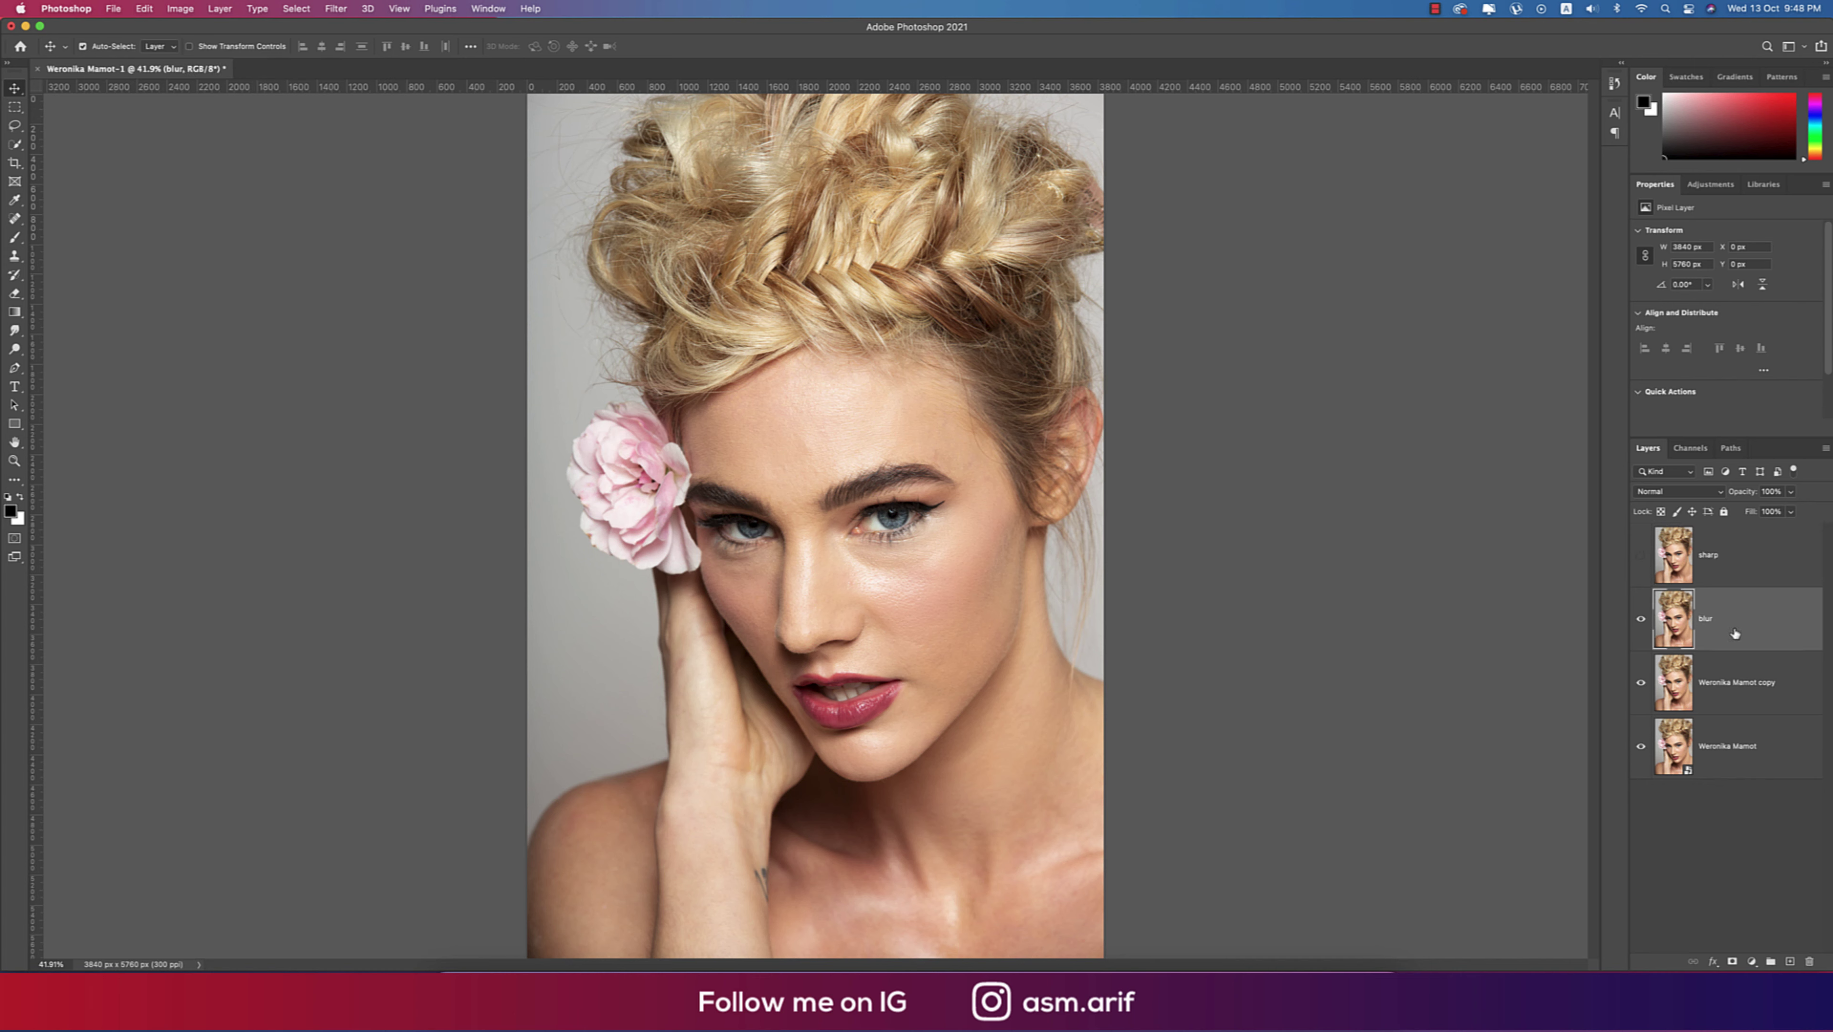
left_click(1747, 638)
Apply a 3.8-pixel Gaussian Blur to the blur layer.
left_click(340, 10)
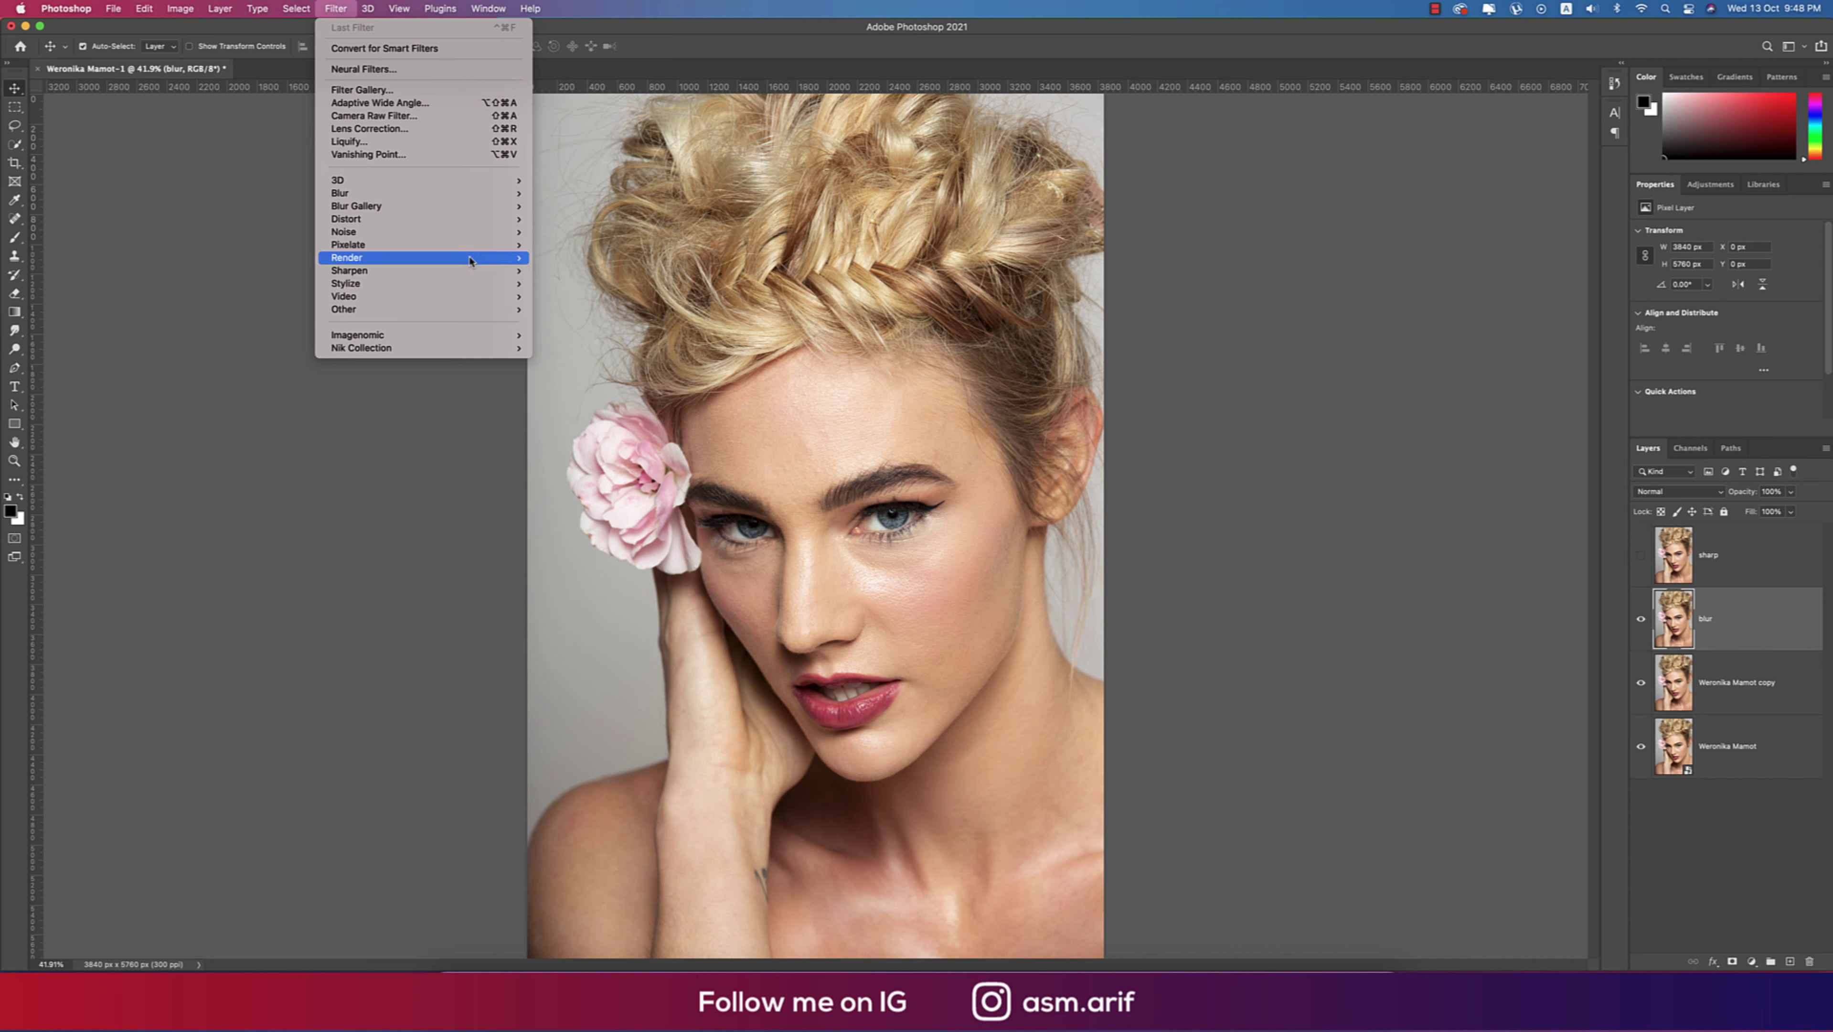
mouse_move(466, 193)
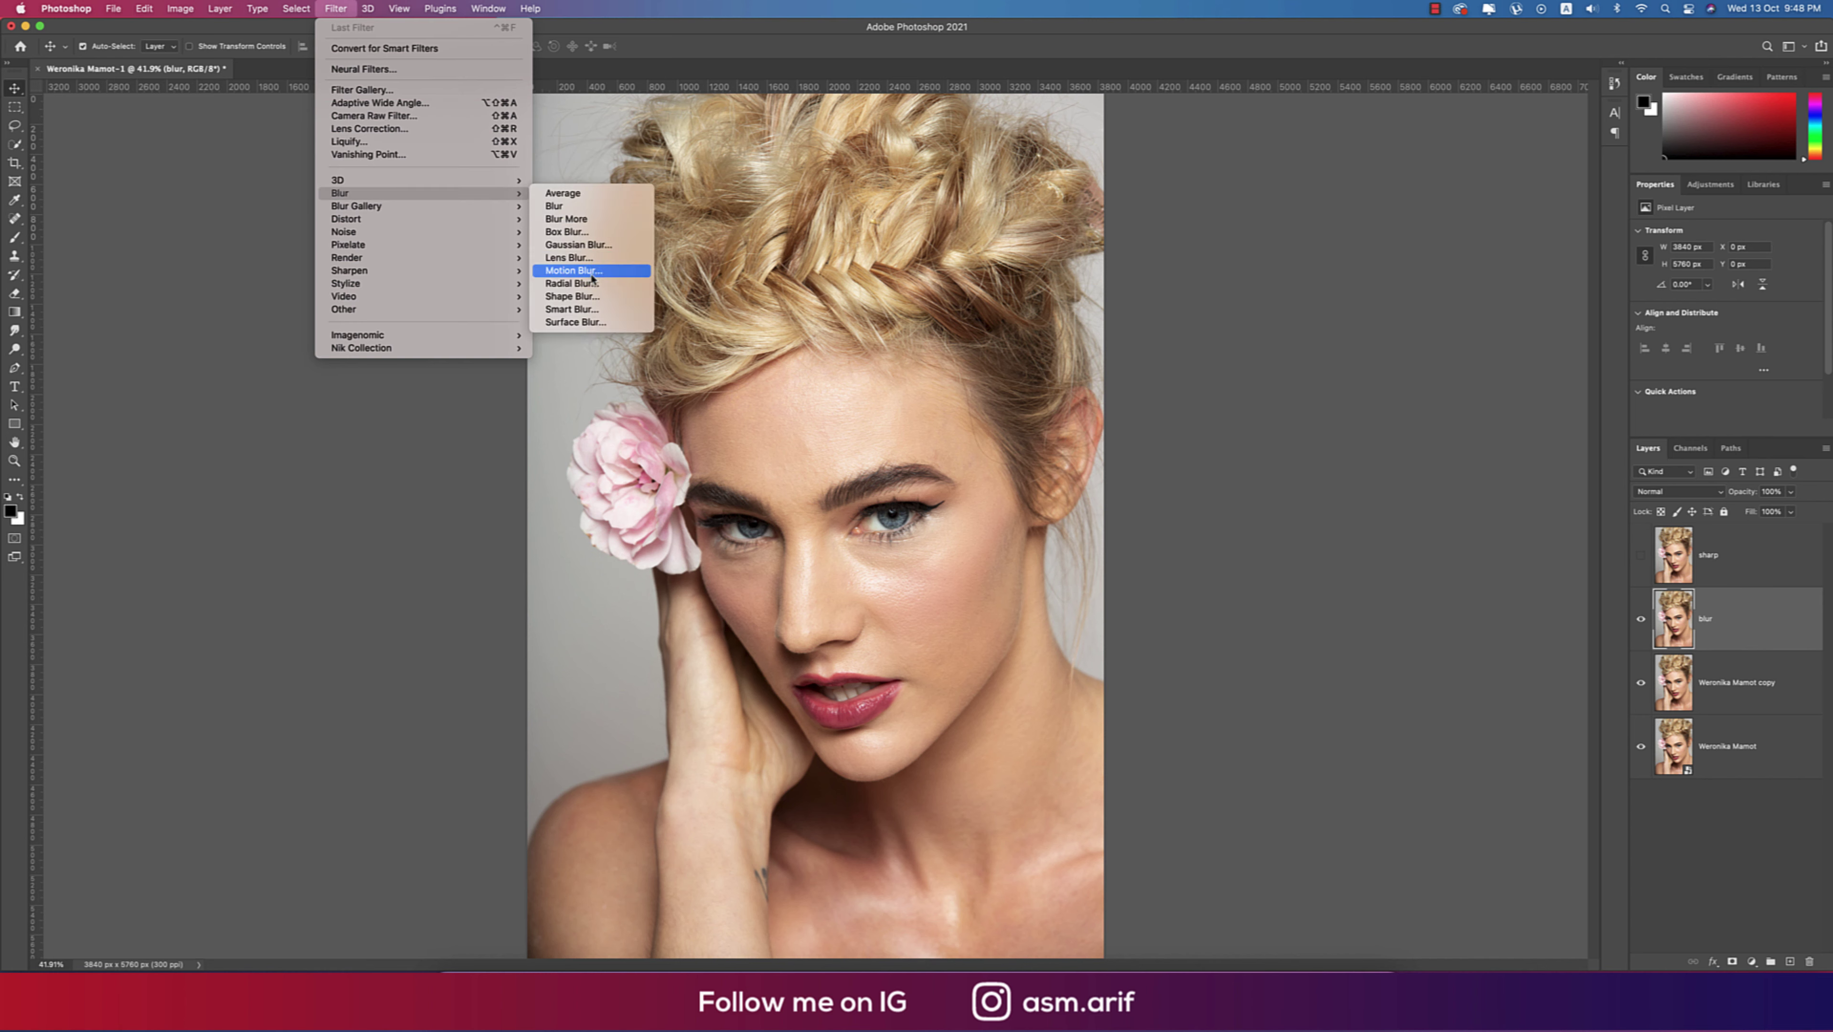
left_click(578, 244)
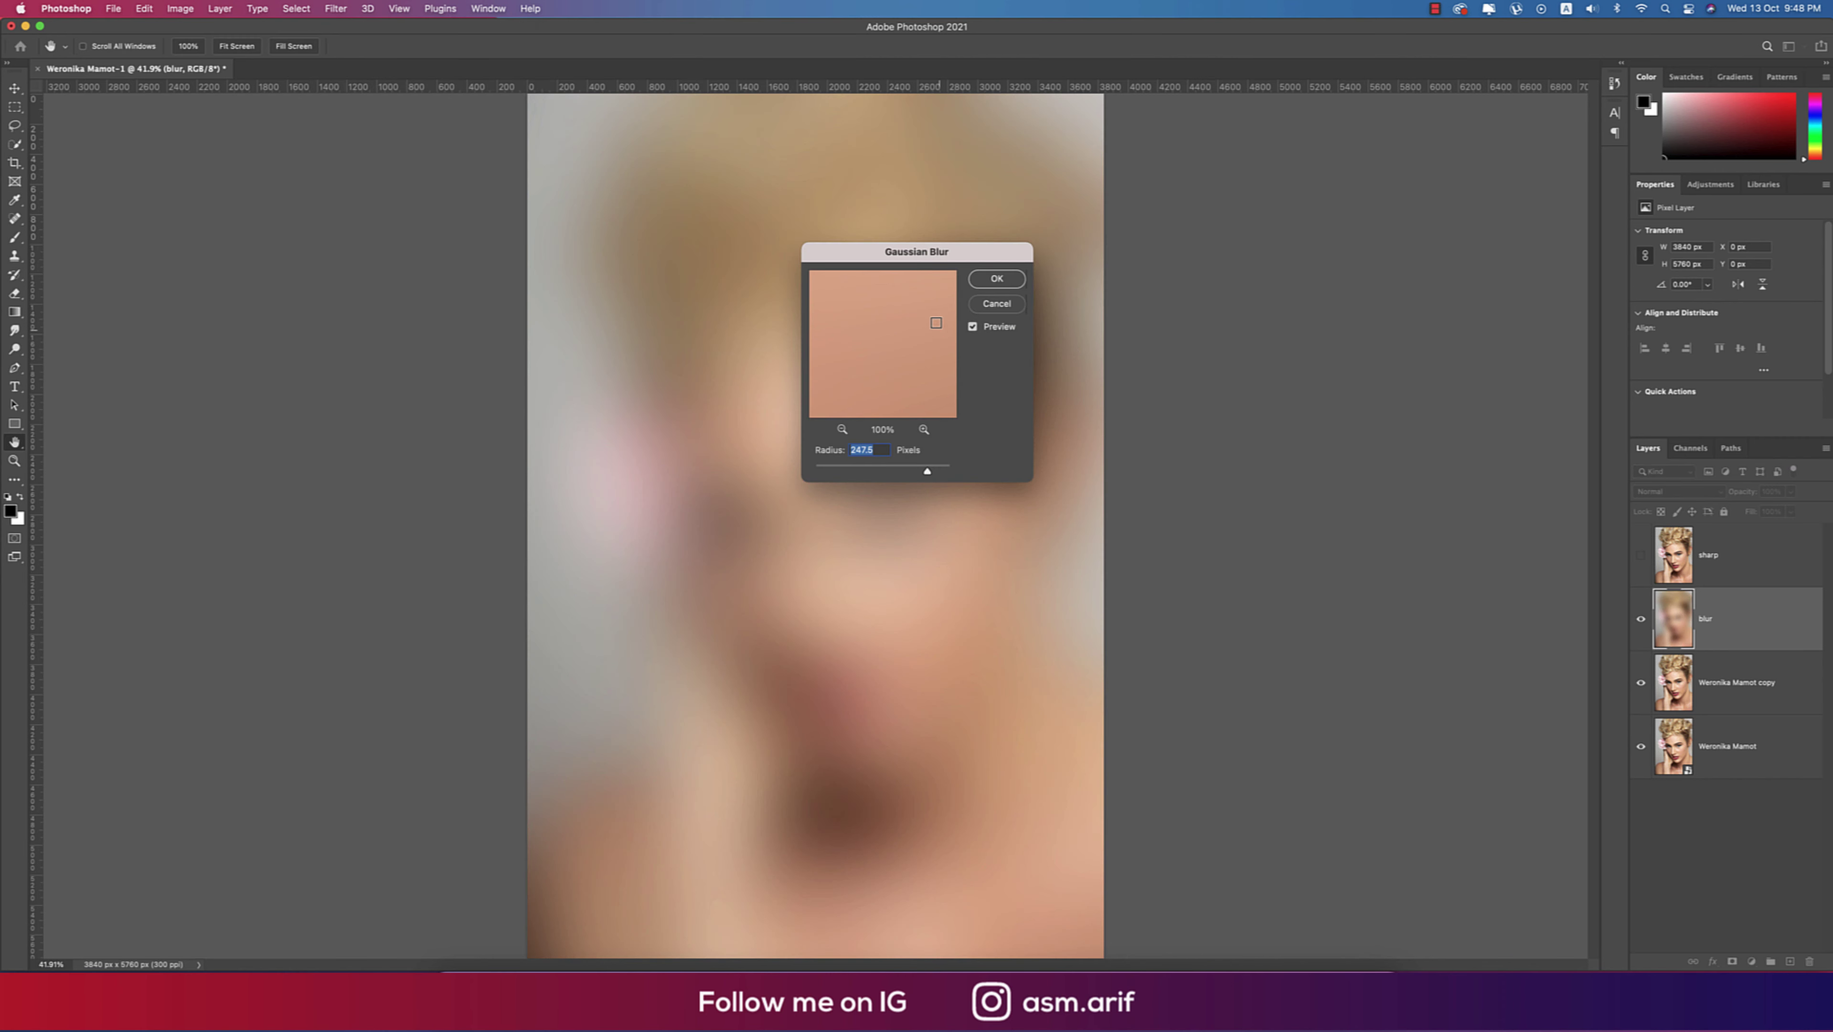
left_click_drag(898, 254, 1284, 214)
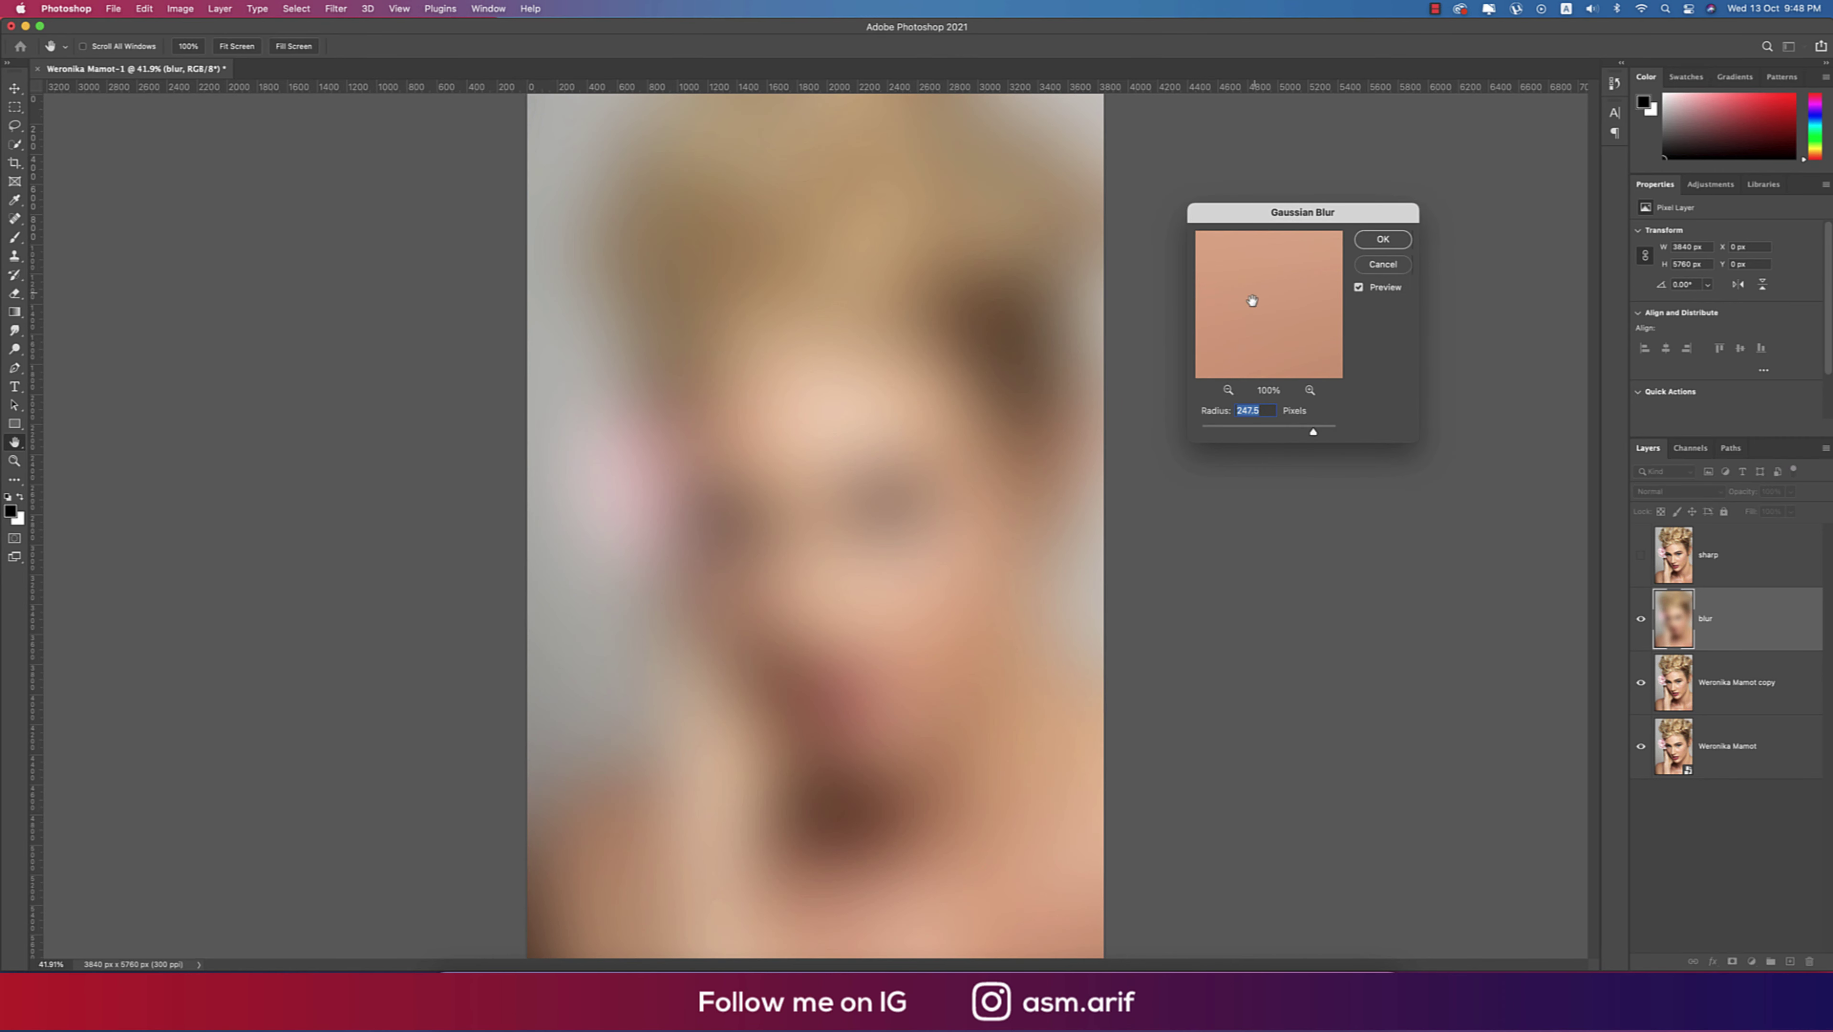
left_click(1220, 431)
left_click_drag(1218, 433, 1227, 433)
left_click(948, 568)
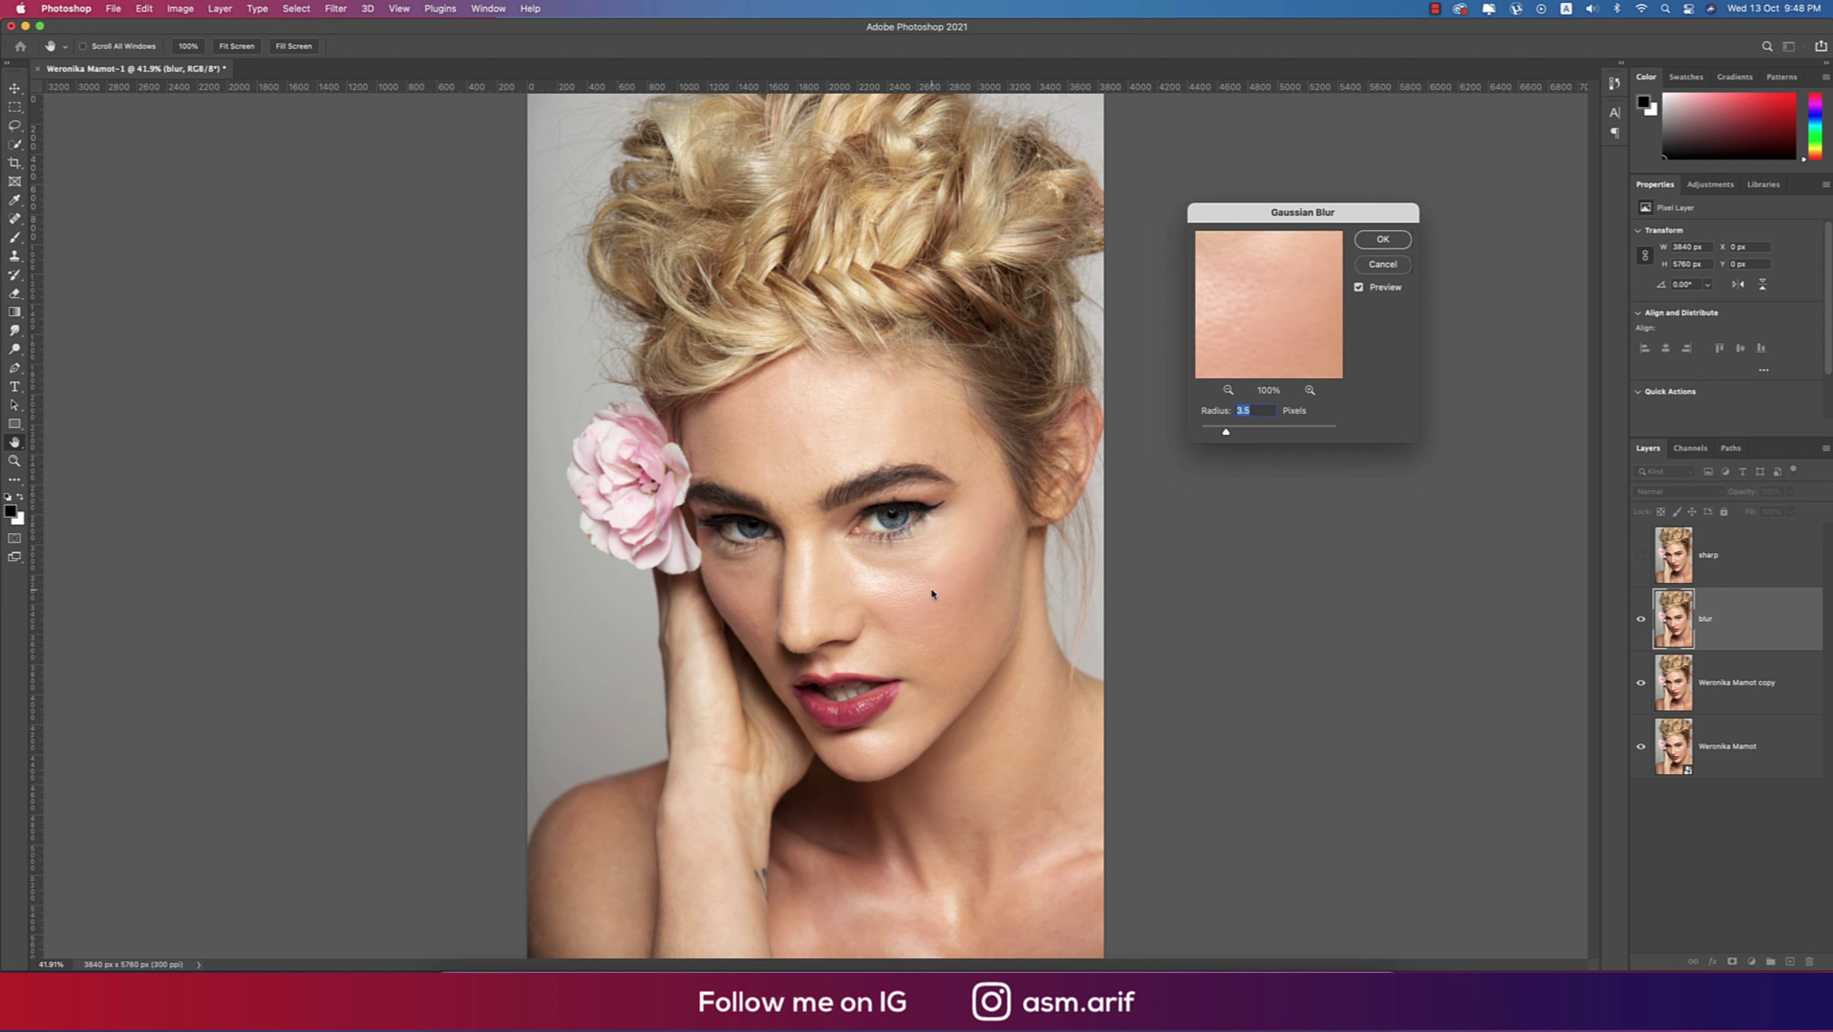
left_click(1229, 433)
left_click(1382, 239)
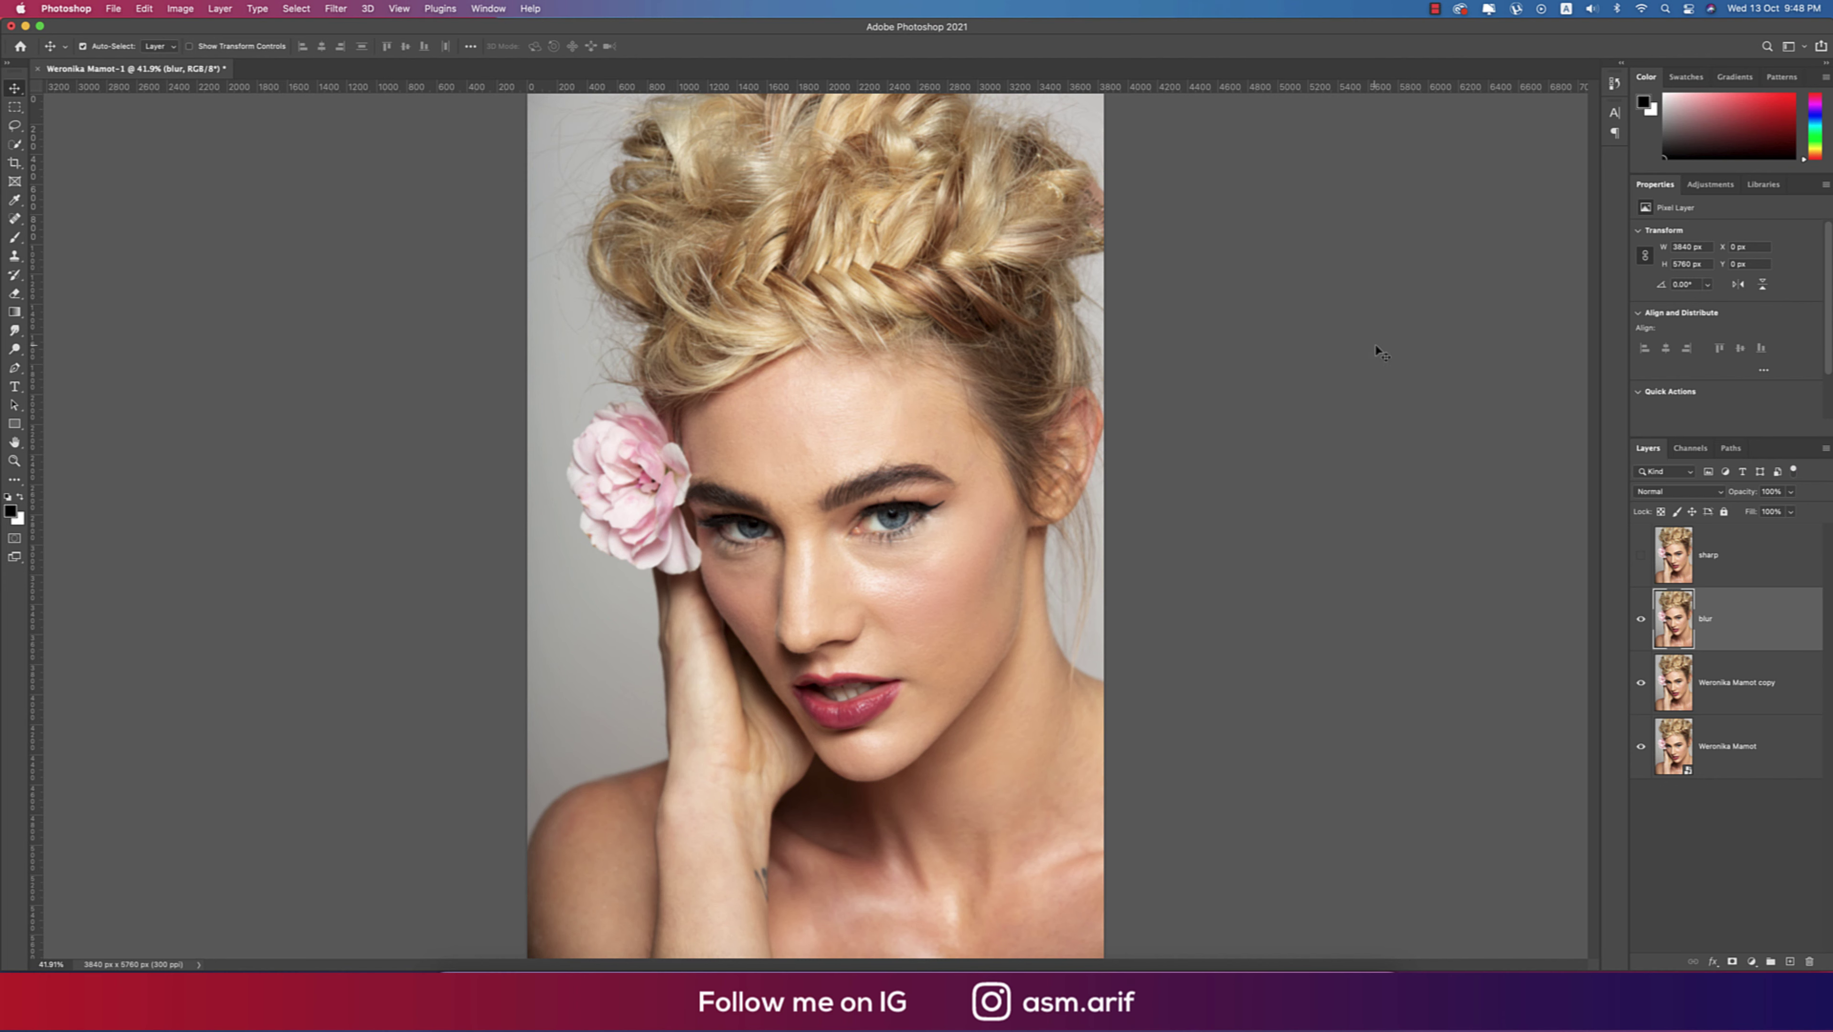
Make the sharp layer visible again and set its blend mode to Hard Light.
left_click(1641, 555)
left_click(1723, 576)
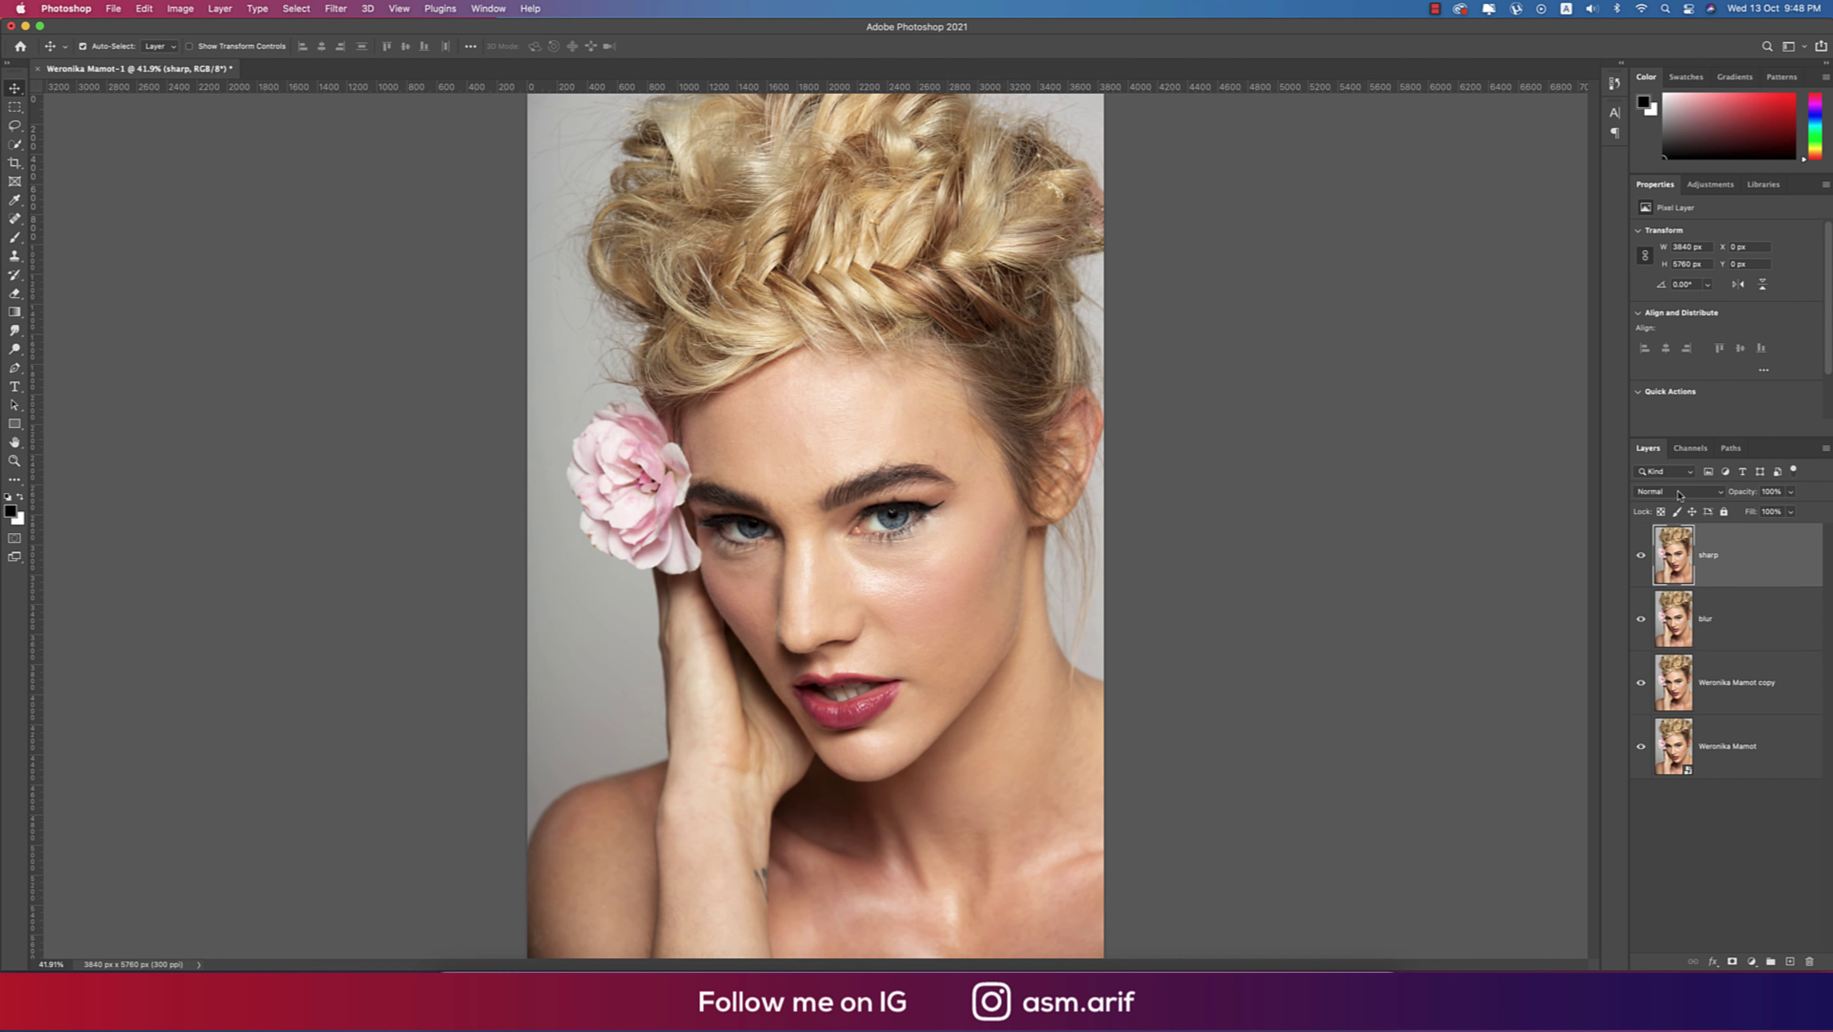
left_click(1679, 492)
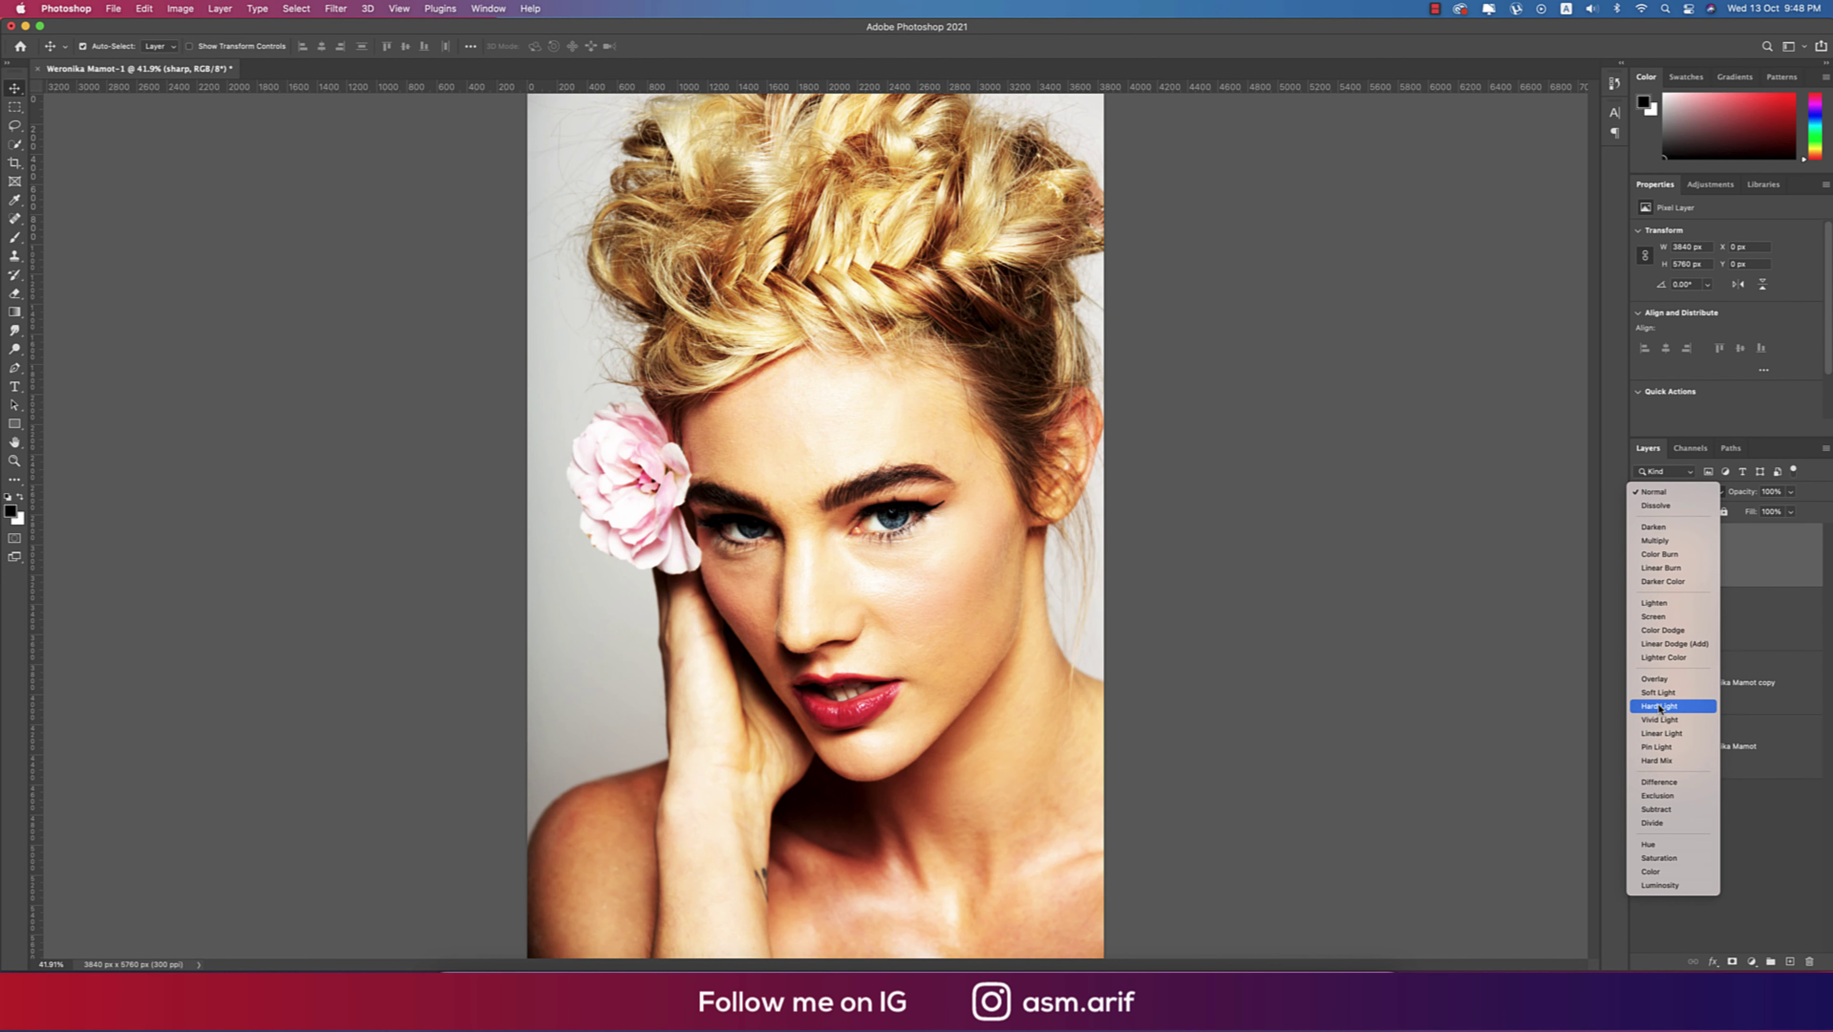
left_click(1658, 706)
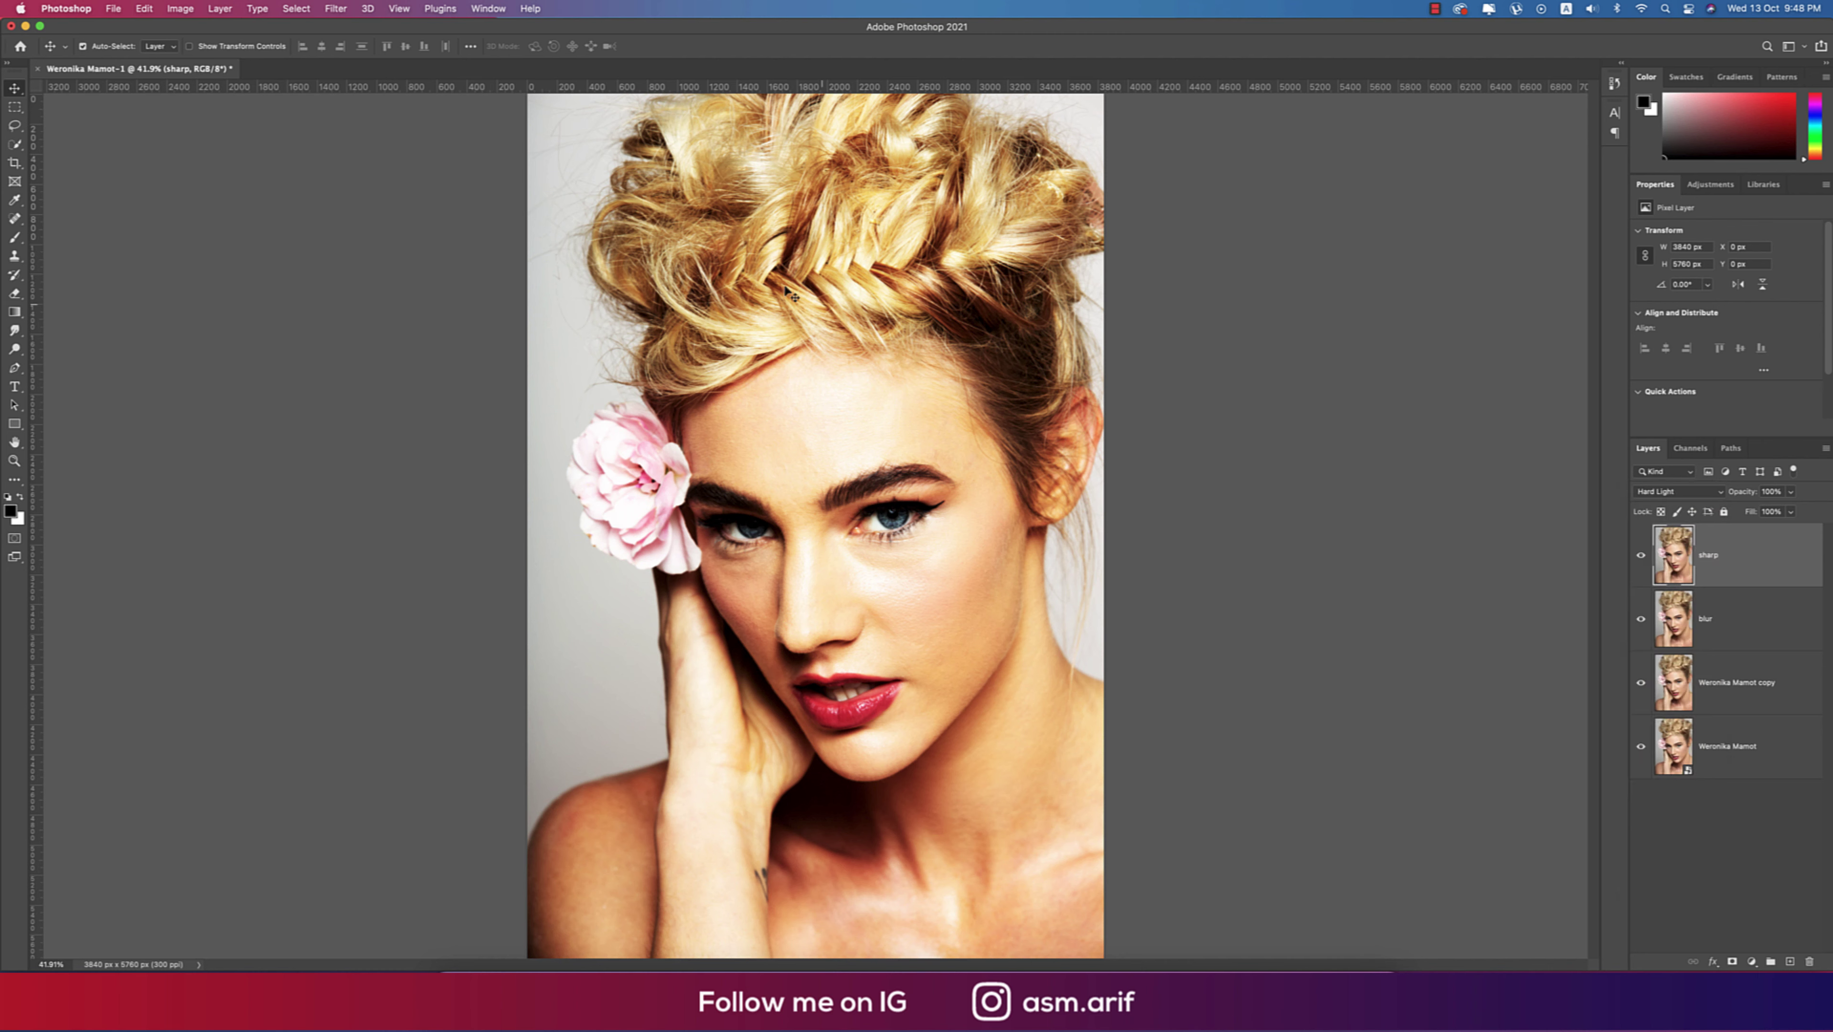
left_click(336, 10)
Apply a High Pass filter with a 1.1 px radius to the sharp layer, then also select the blur layer.
mouse_move(498, 309)
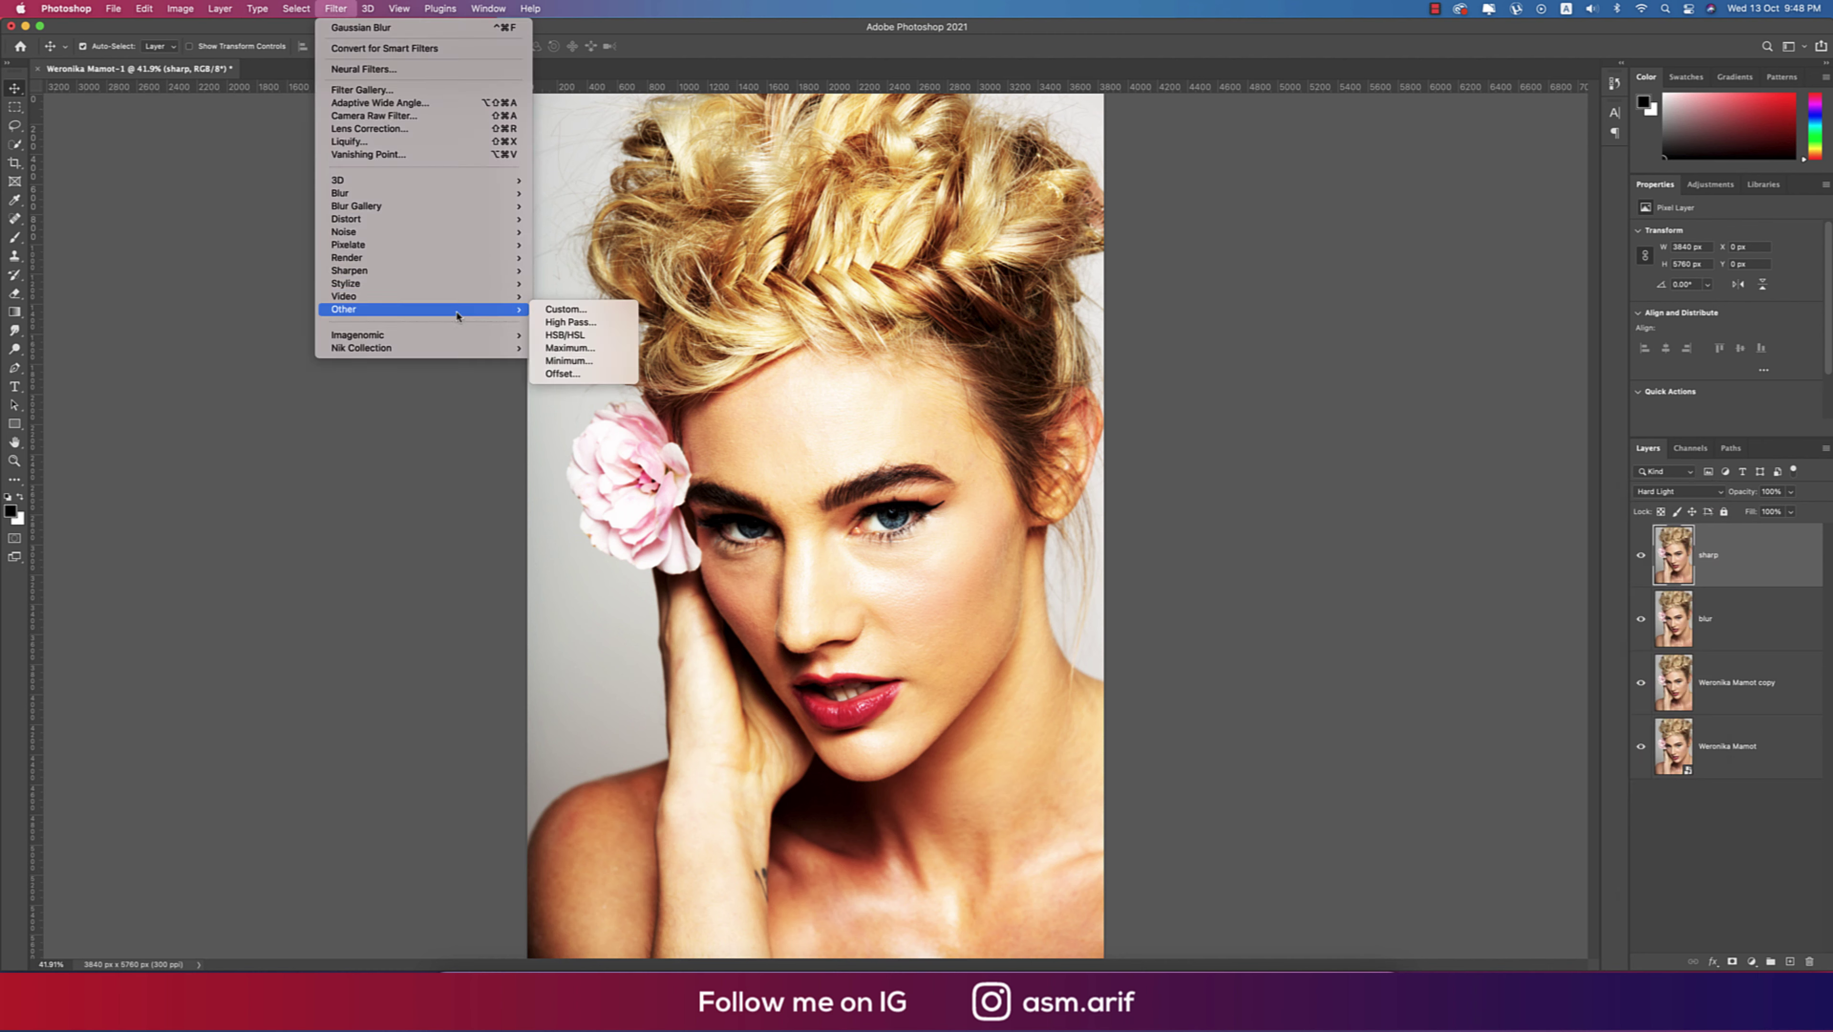
left_click(555, 323)
left_click_drag(898, 253, 1097, 235)
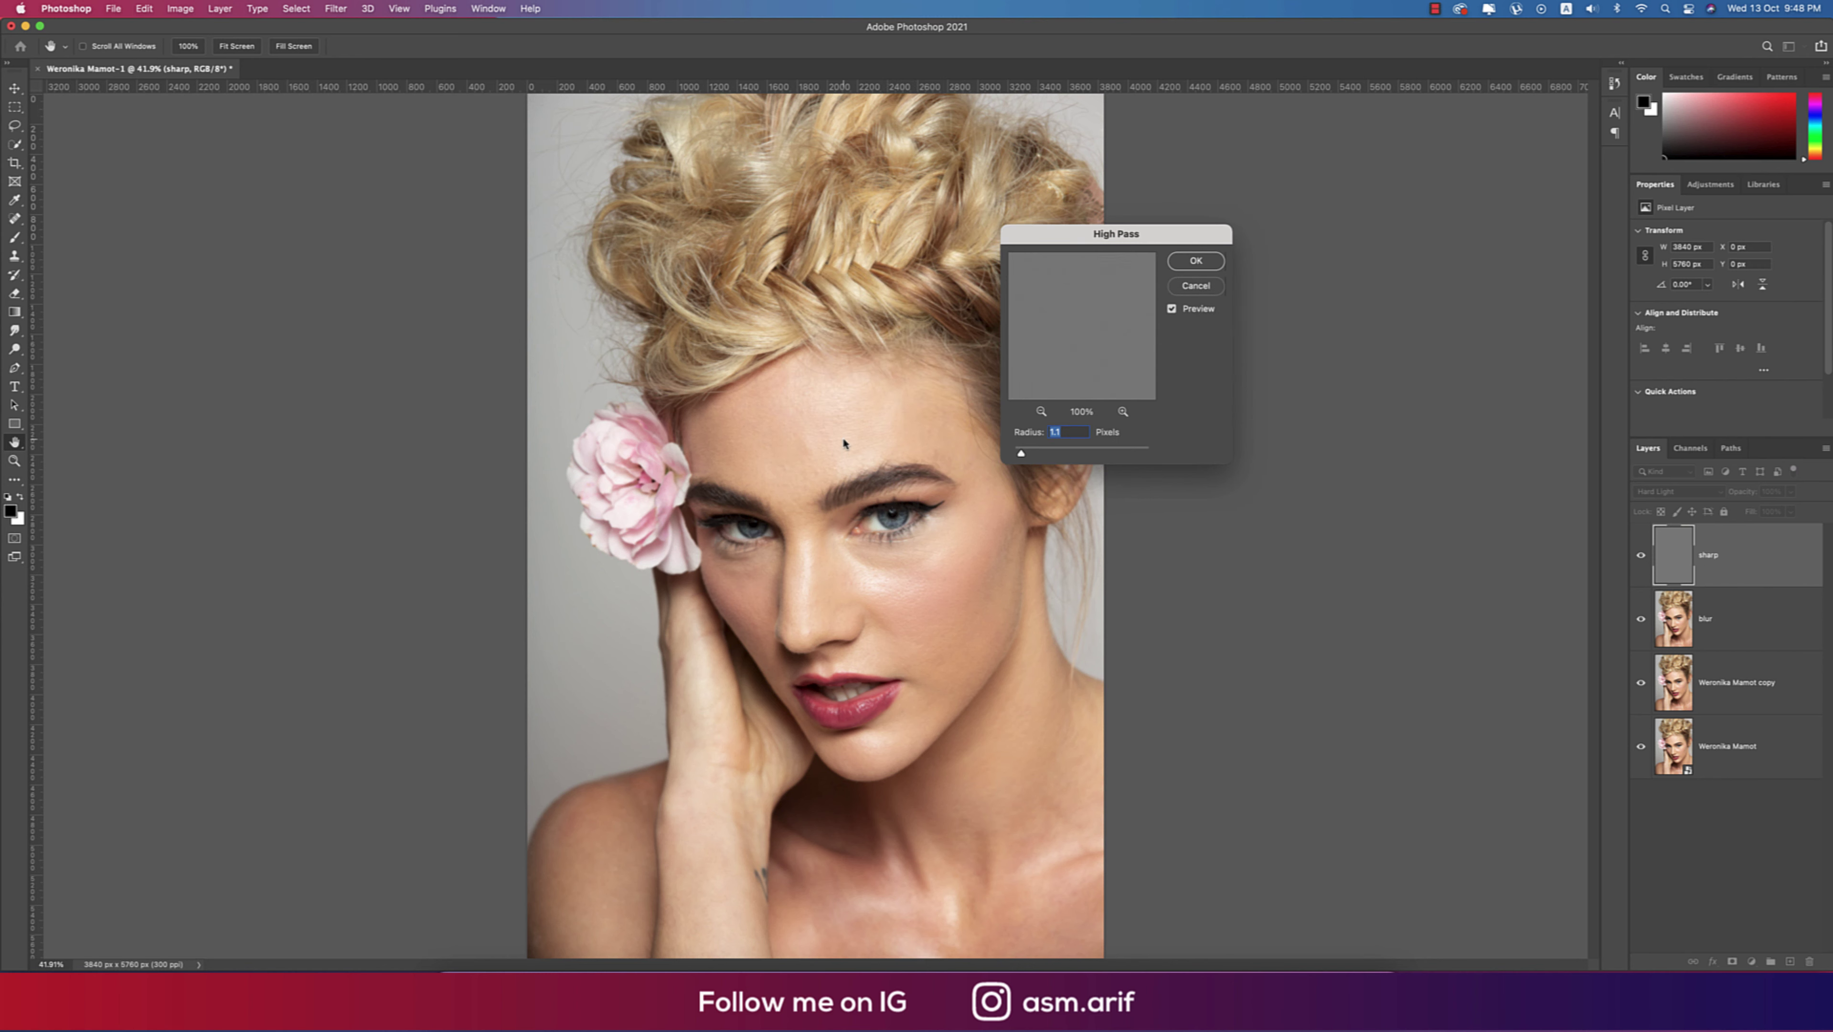
left_click(859, 463)
left_click(1207, 269)
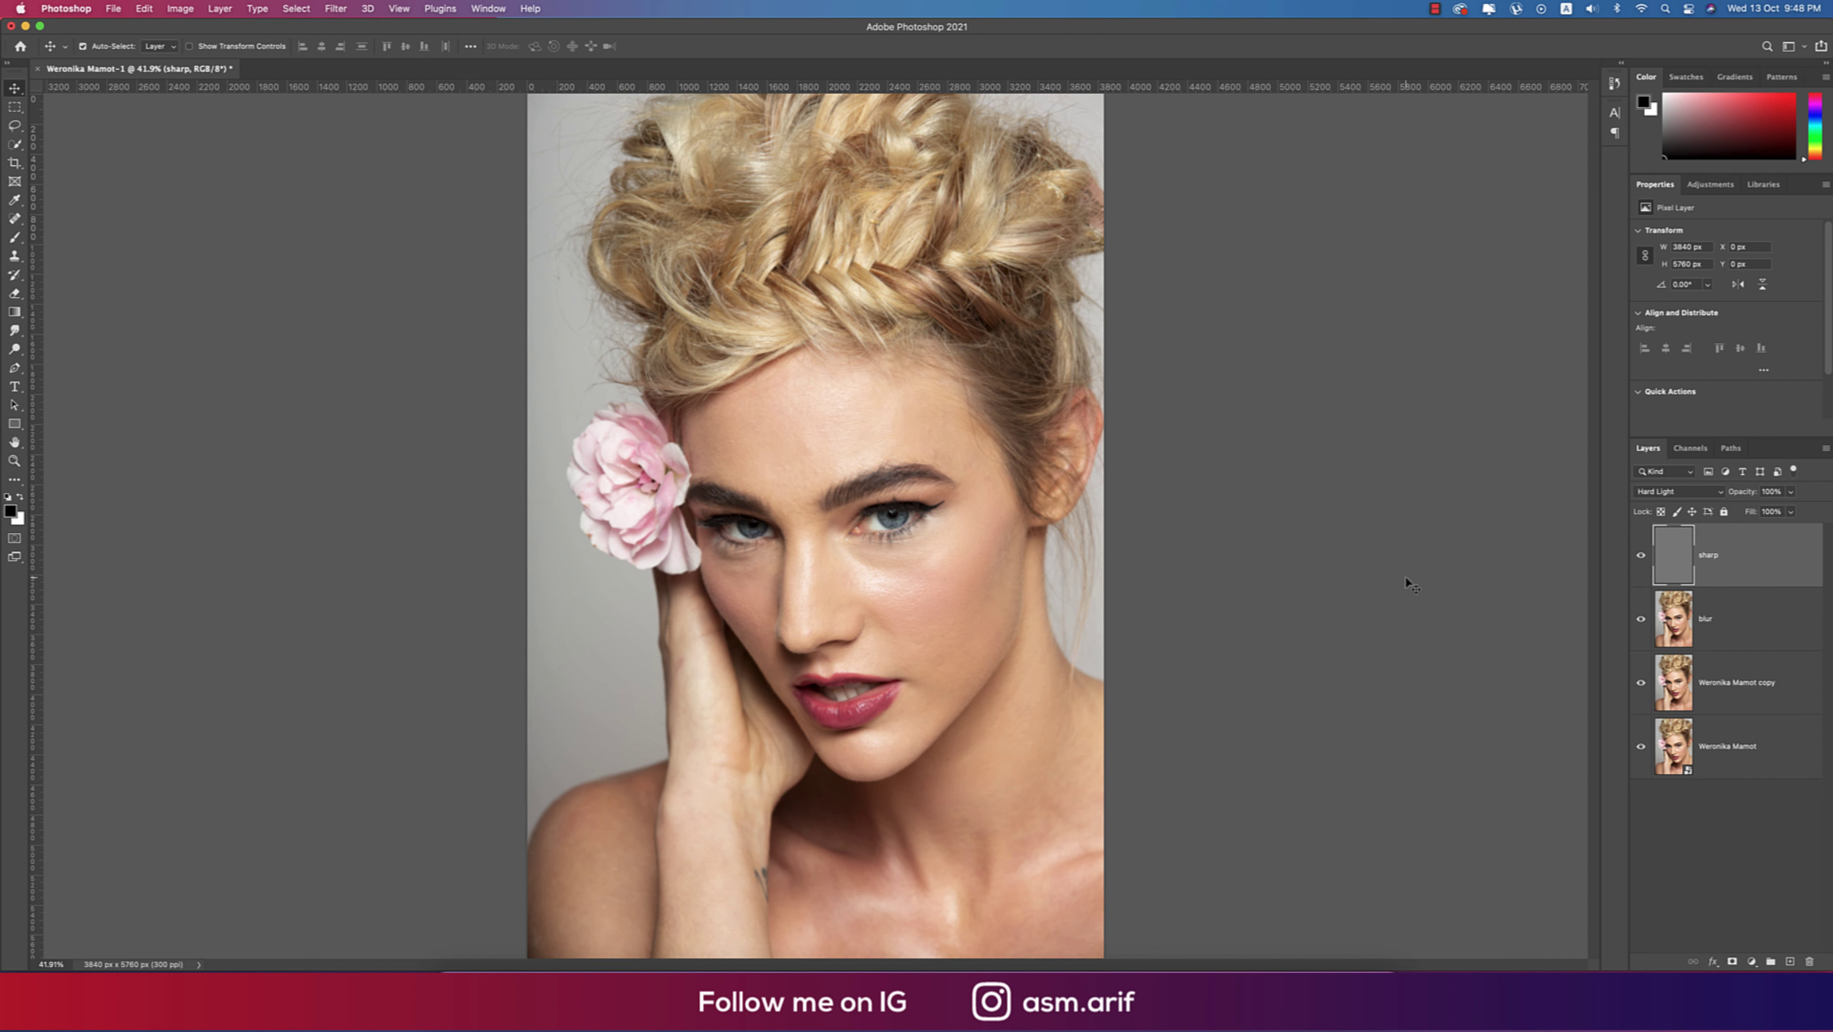
left_click(1739, 614)
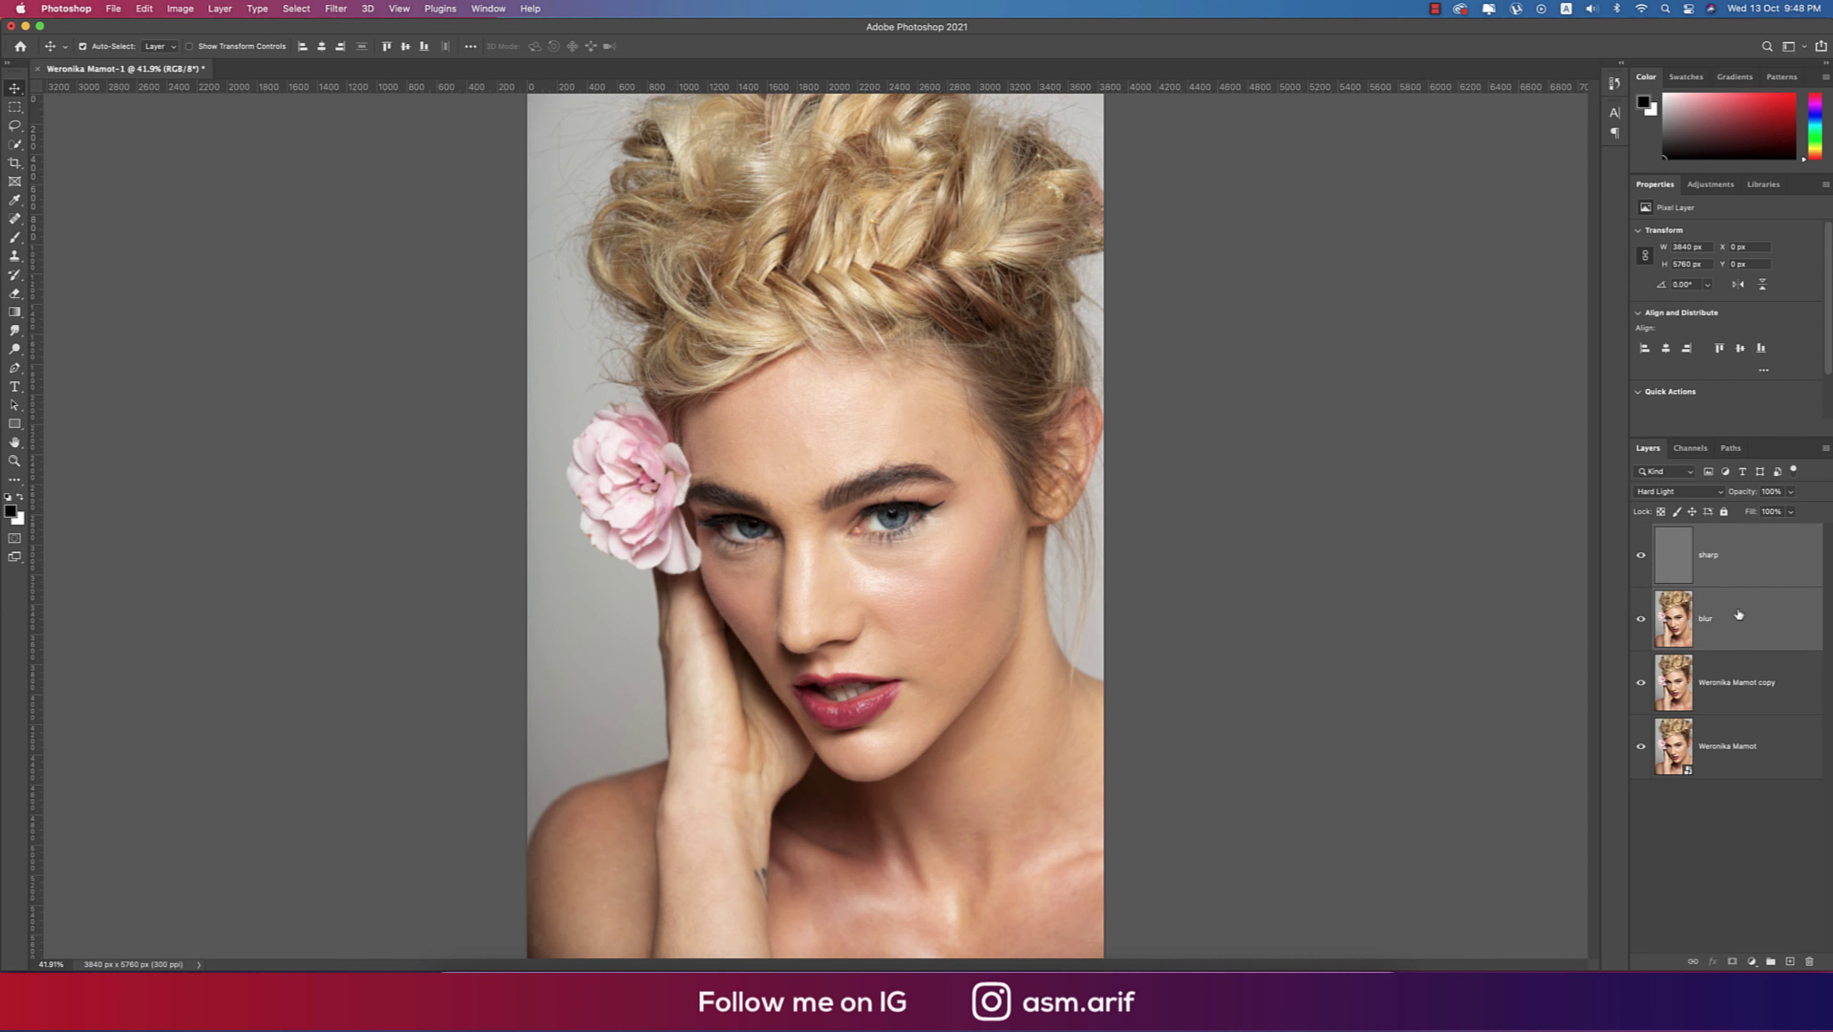
Group blur and sharp into a group named 'smooth' and give it an inverted, fully black mask.
left_click(1769, 960)
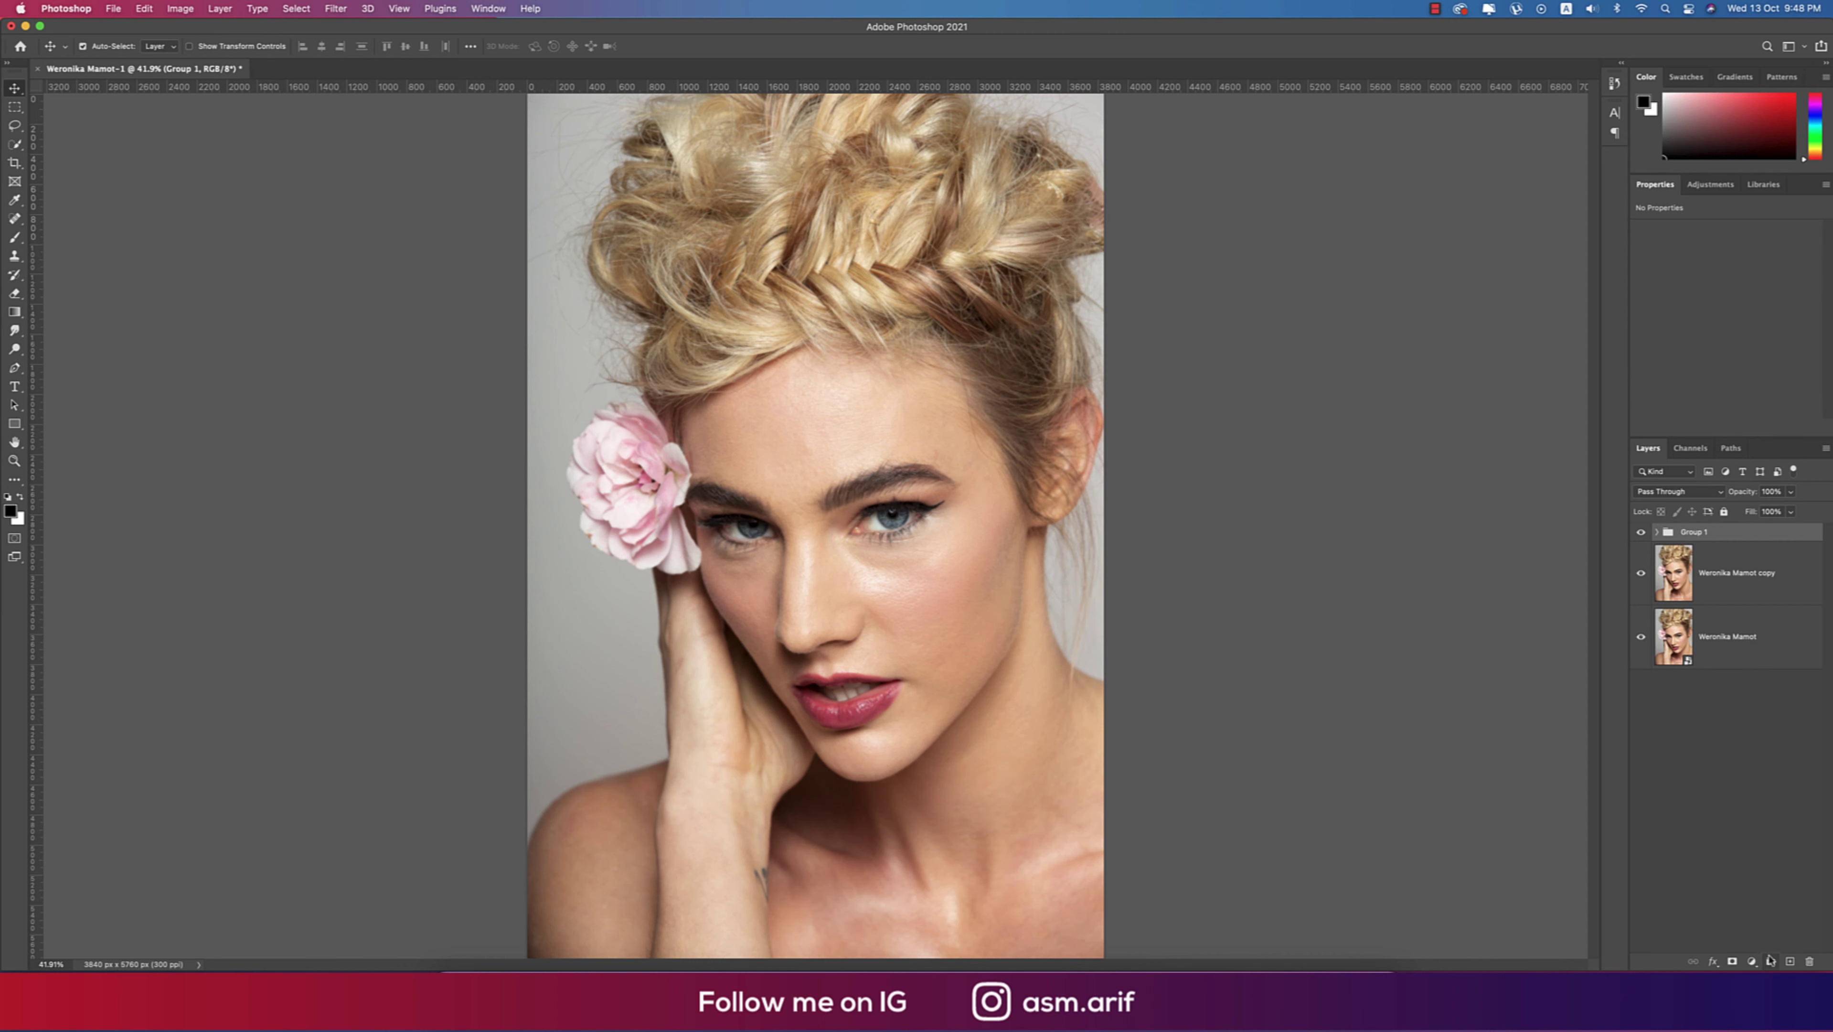
double_click(1688, 532)
type("smooth")
key("Return")
left_click(1732, 961)
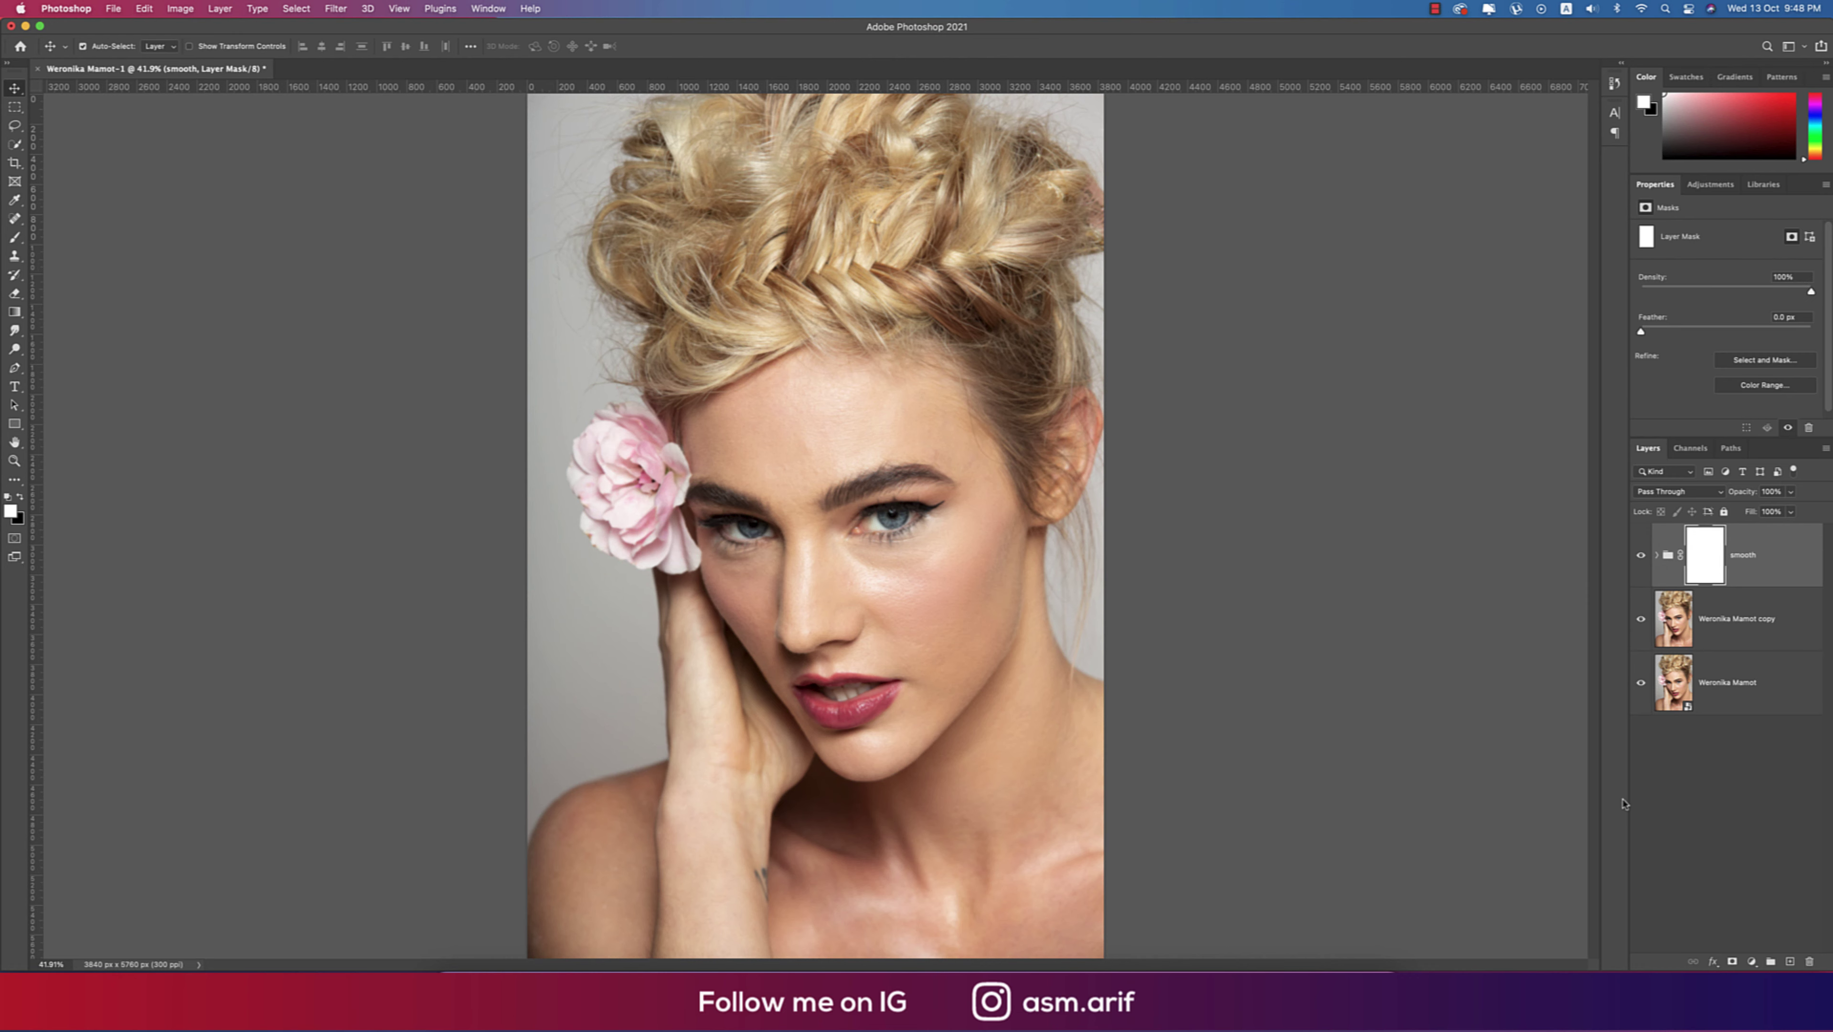
key("super+i")
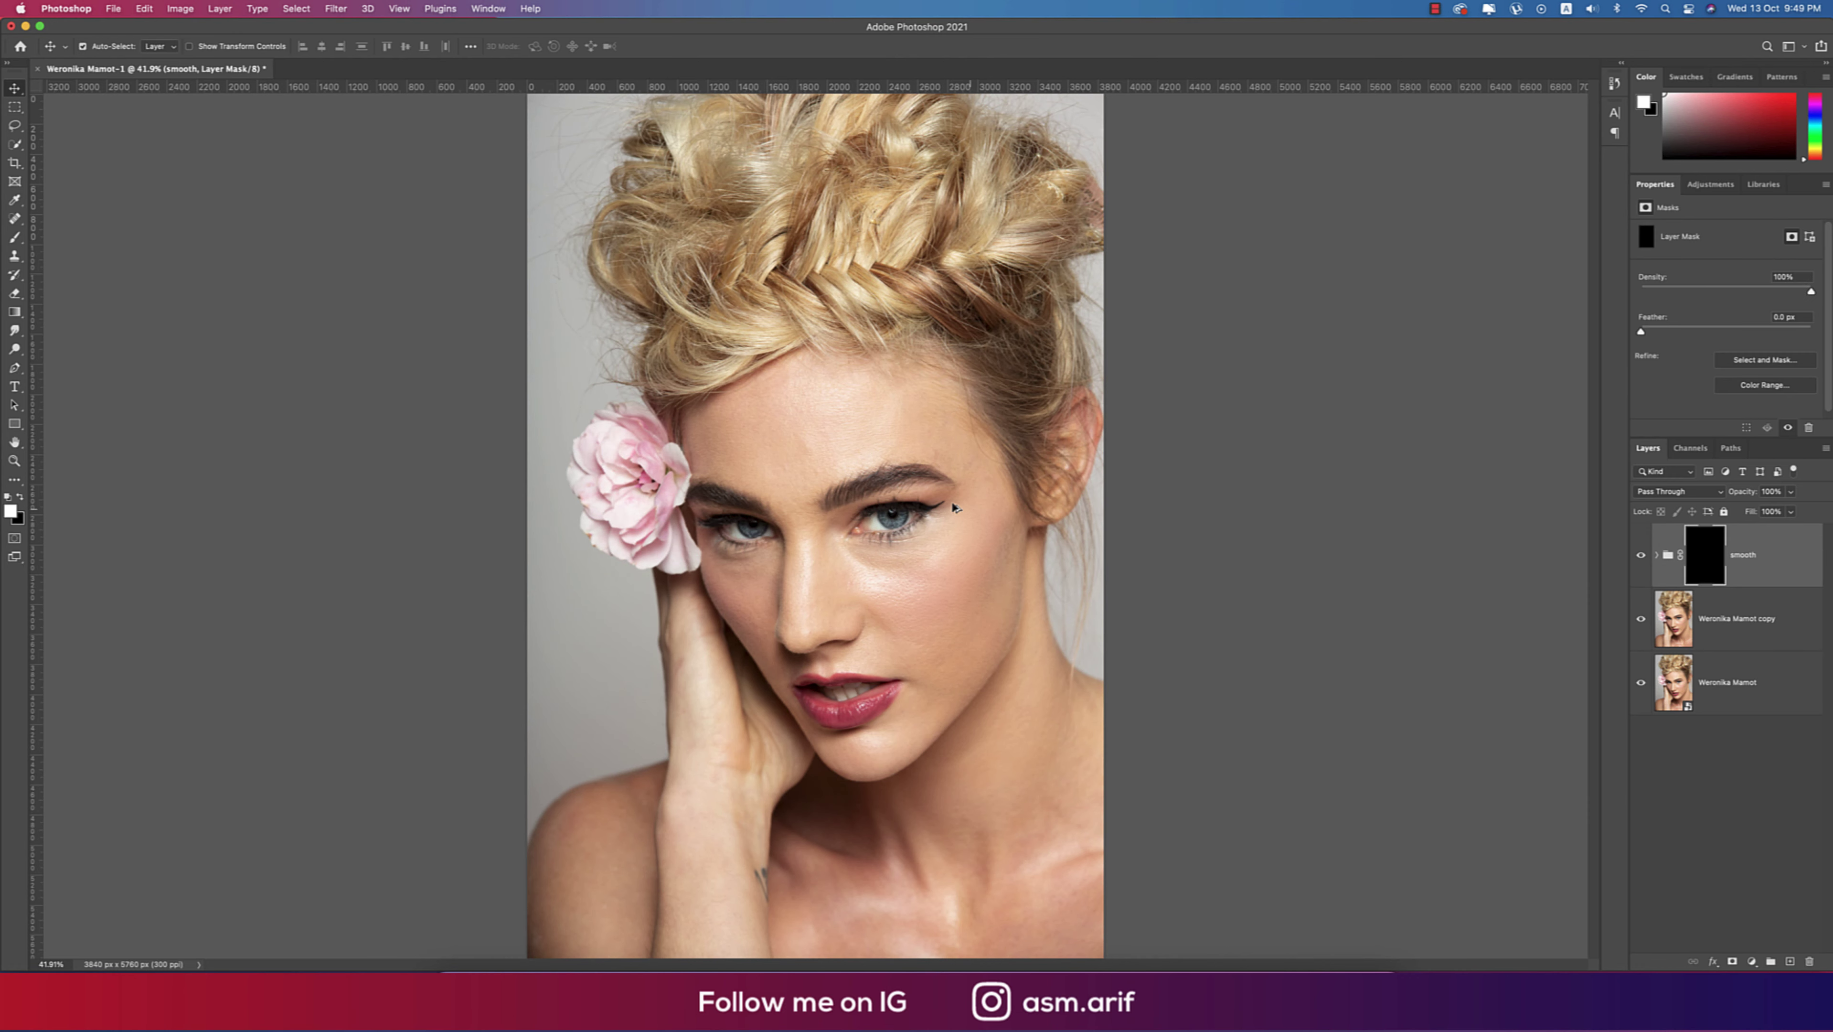
scroll(850, 455, "up", 3)
scroll(850, 455, "up", 3)
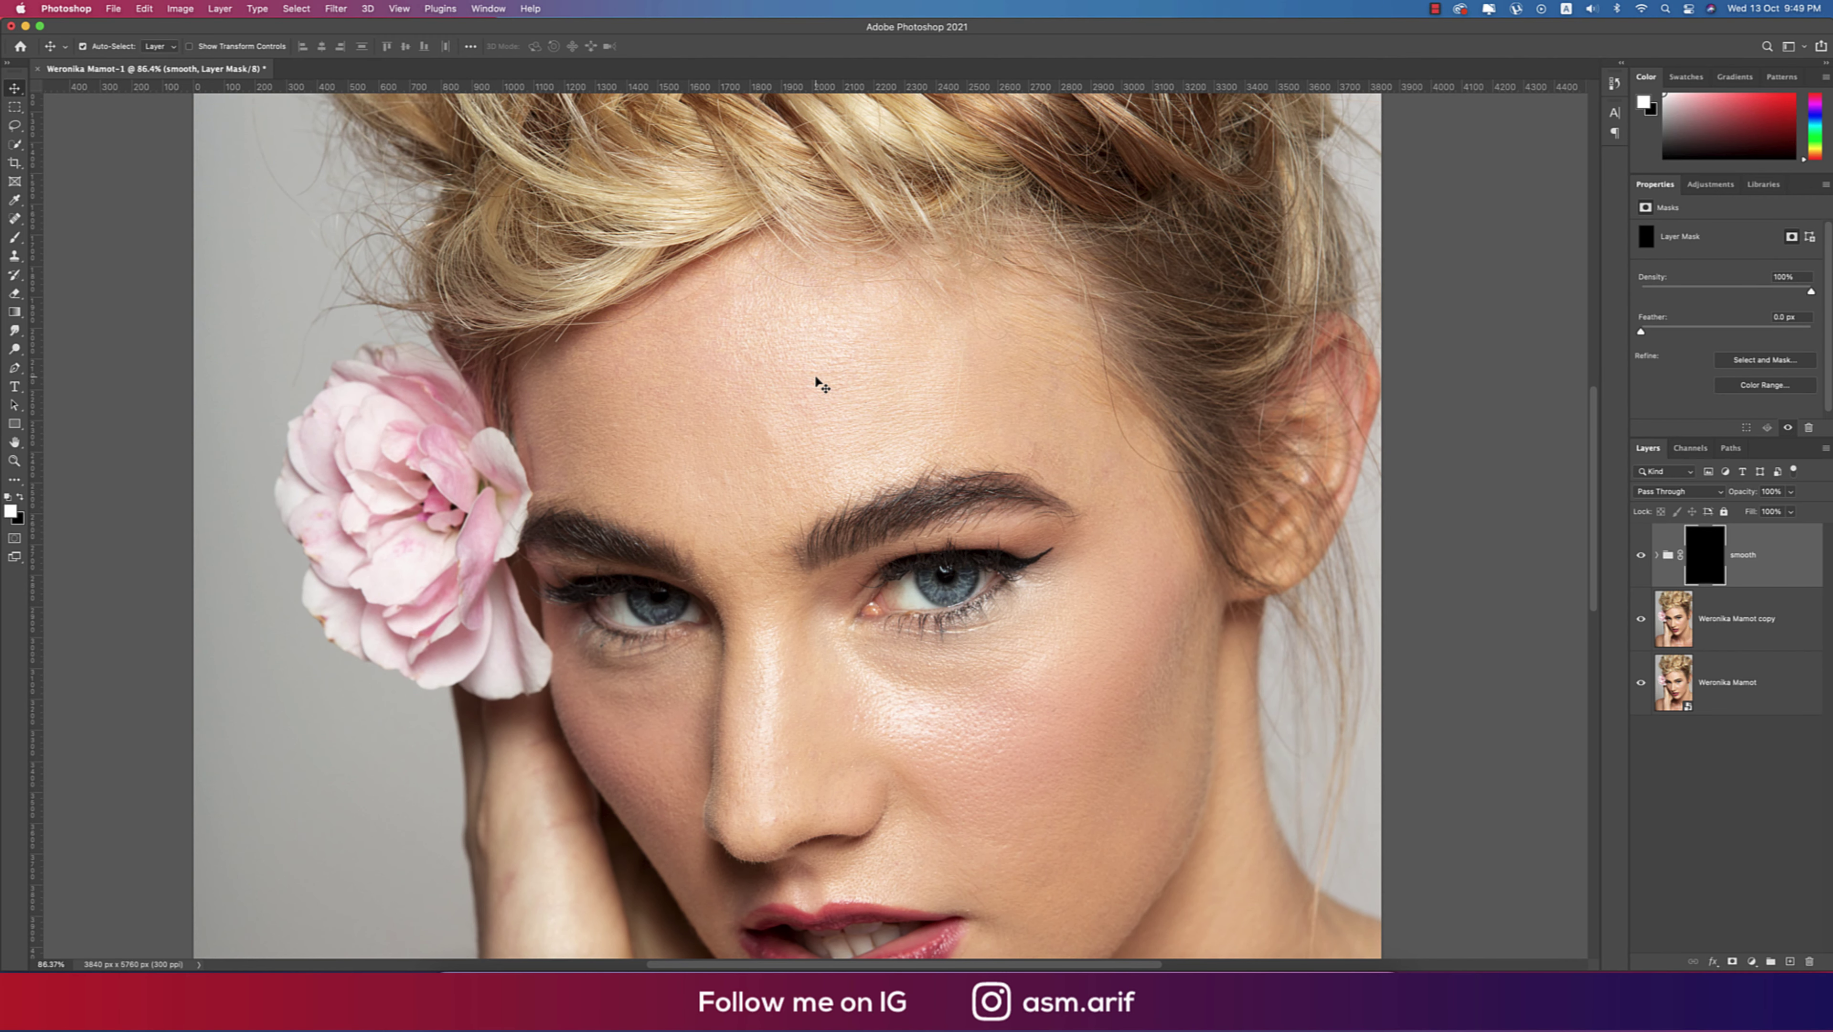
Set up a soft round Brush at a reduced size for painting the mask.
left_click_drag(14, 237, 72, 237)
right_click(429, 312)
left_click(504, 480)
left_click(699, 49)
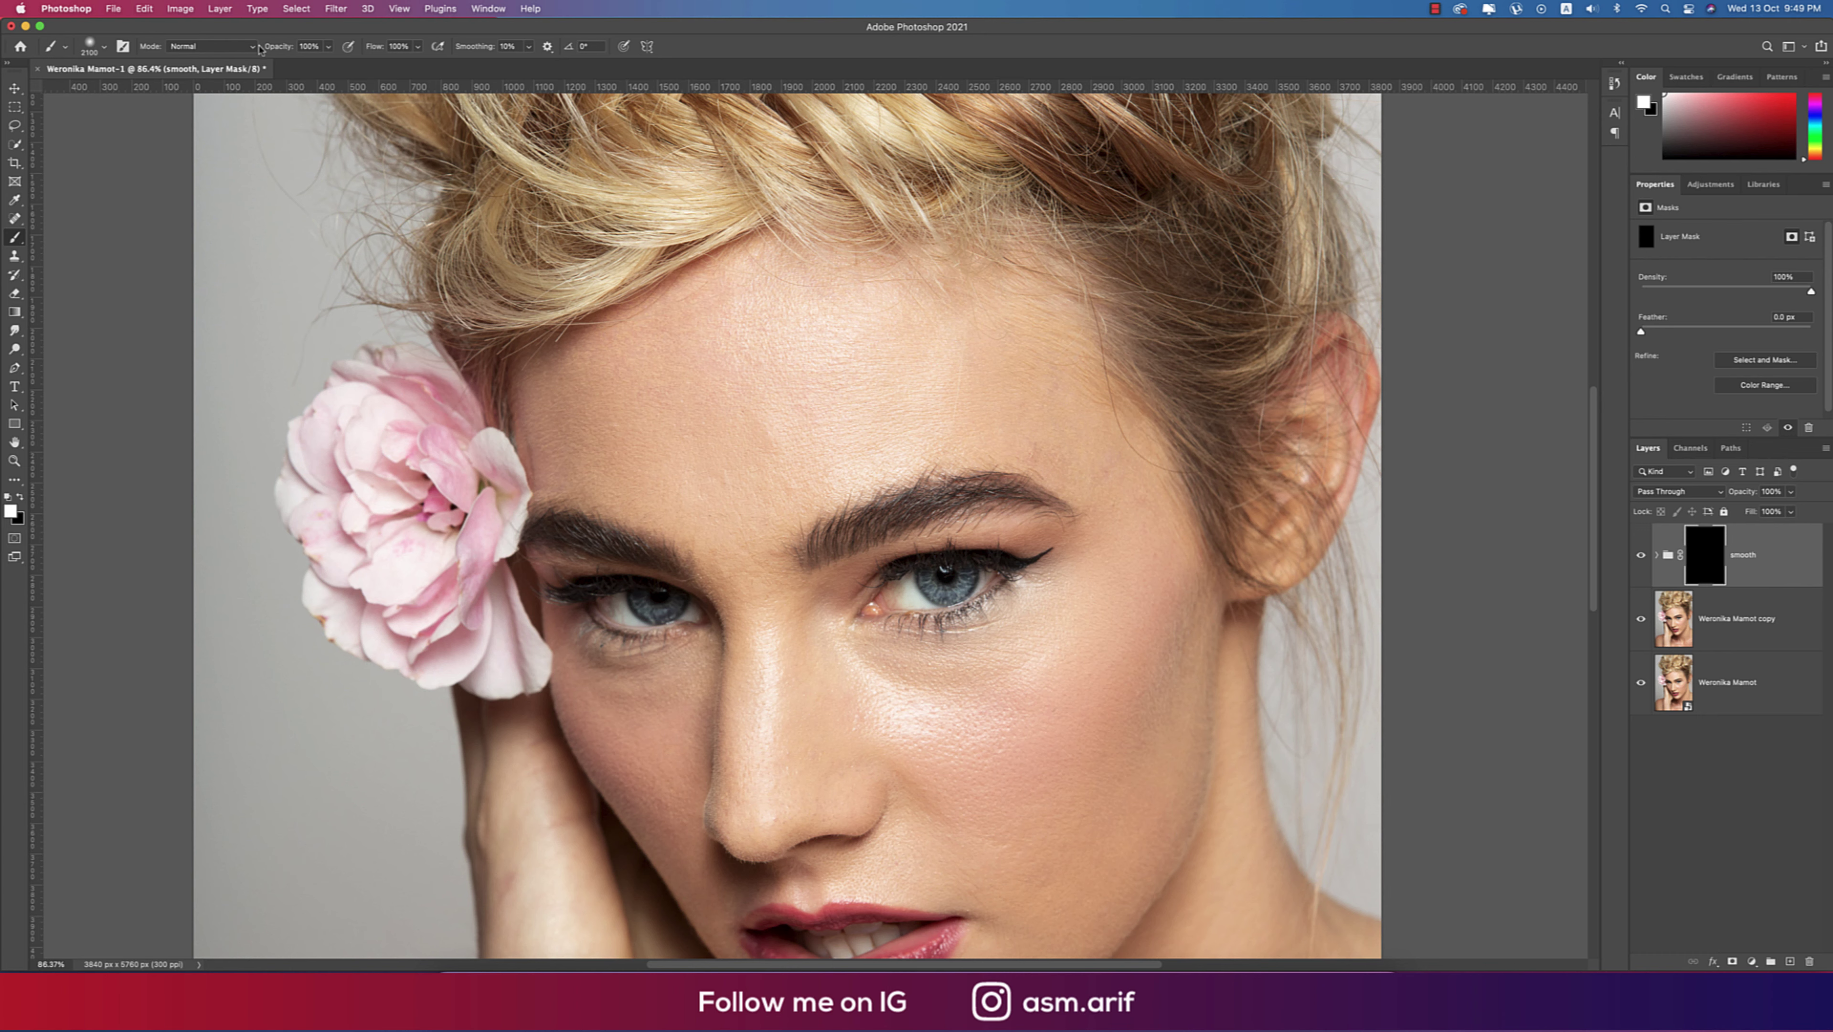
left_click(105, 45)
left_click_drag(110, 94, 126, 92)
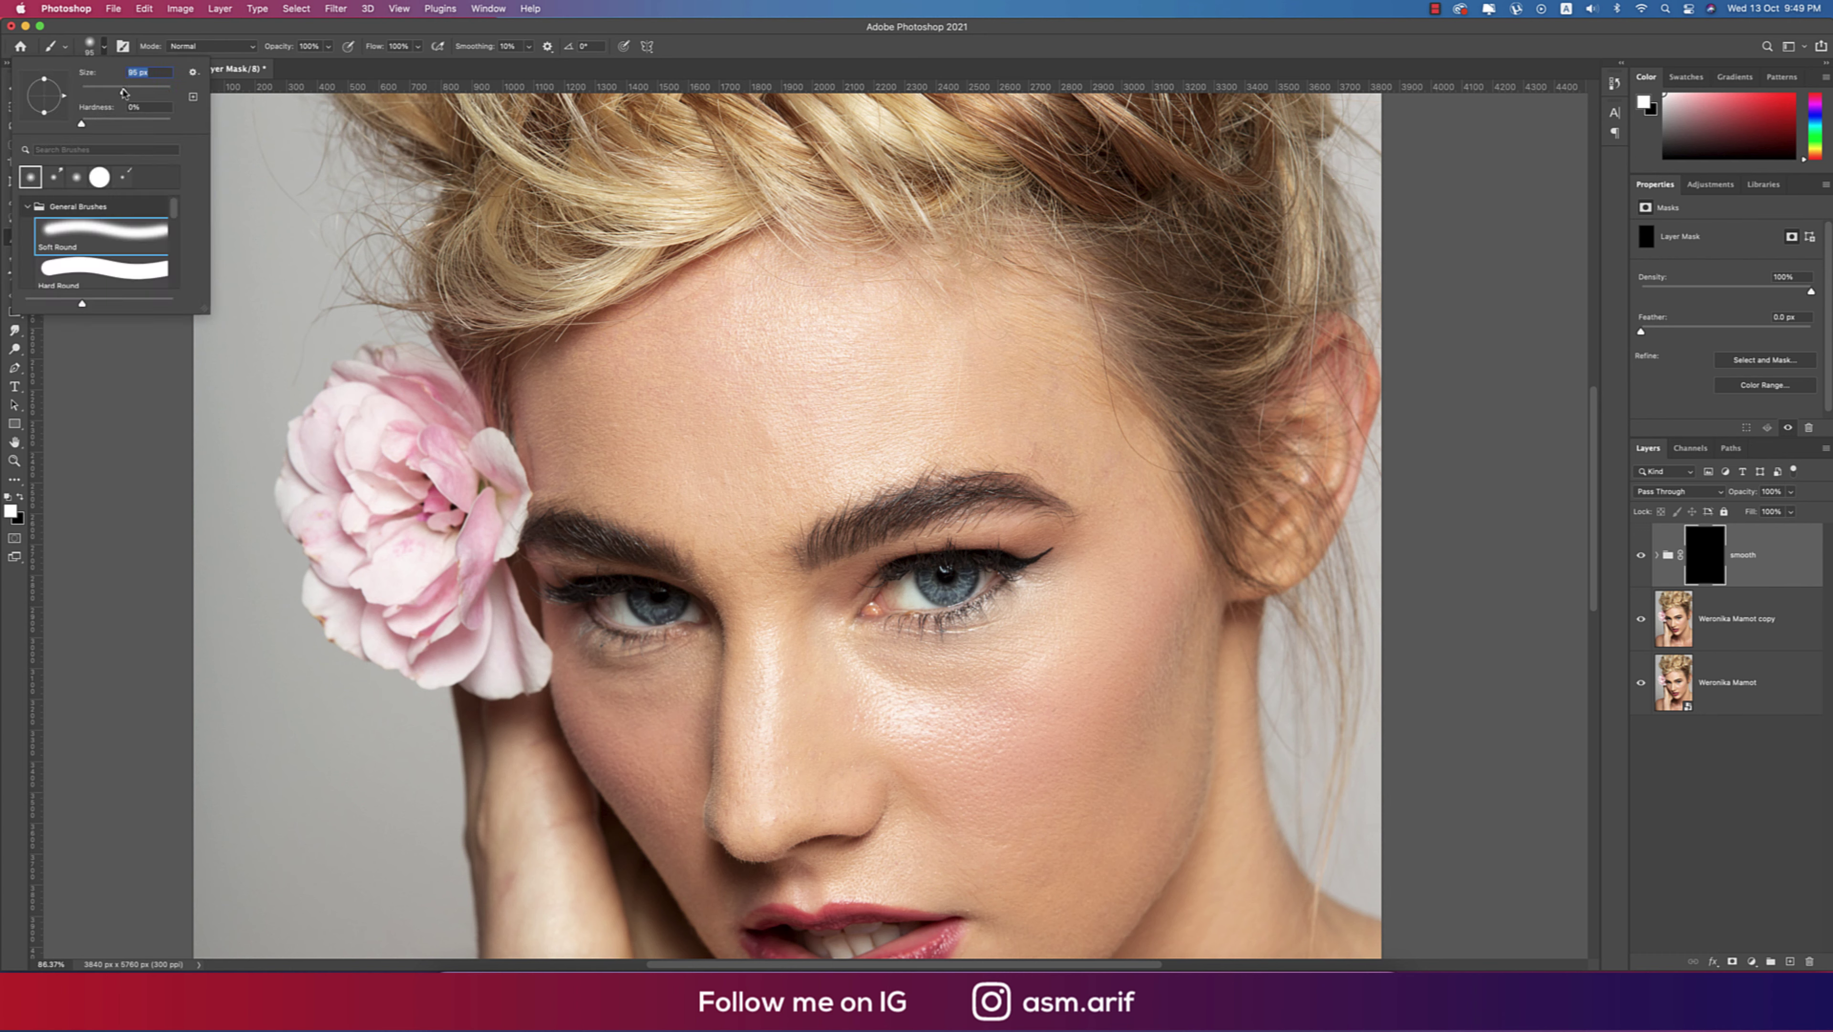
left_click(732, 407)
key("cmd+z")
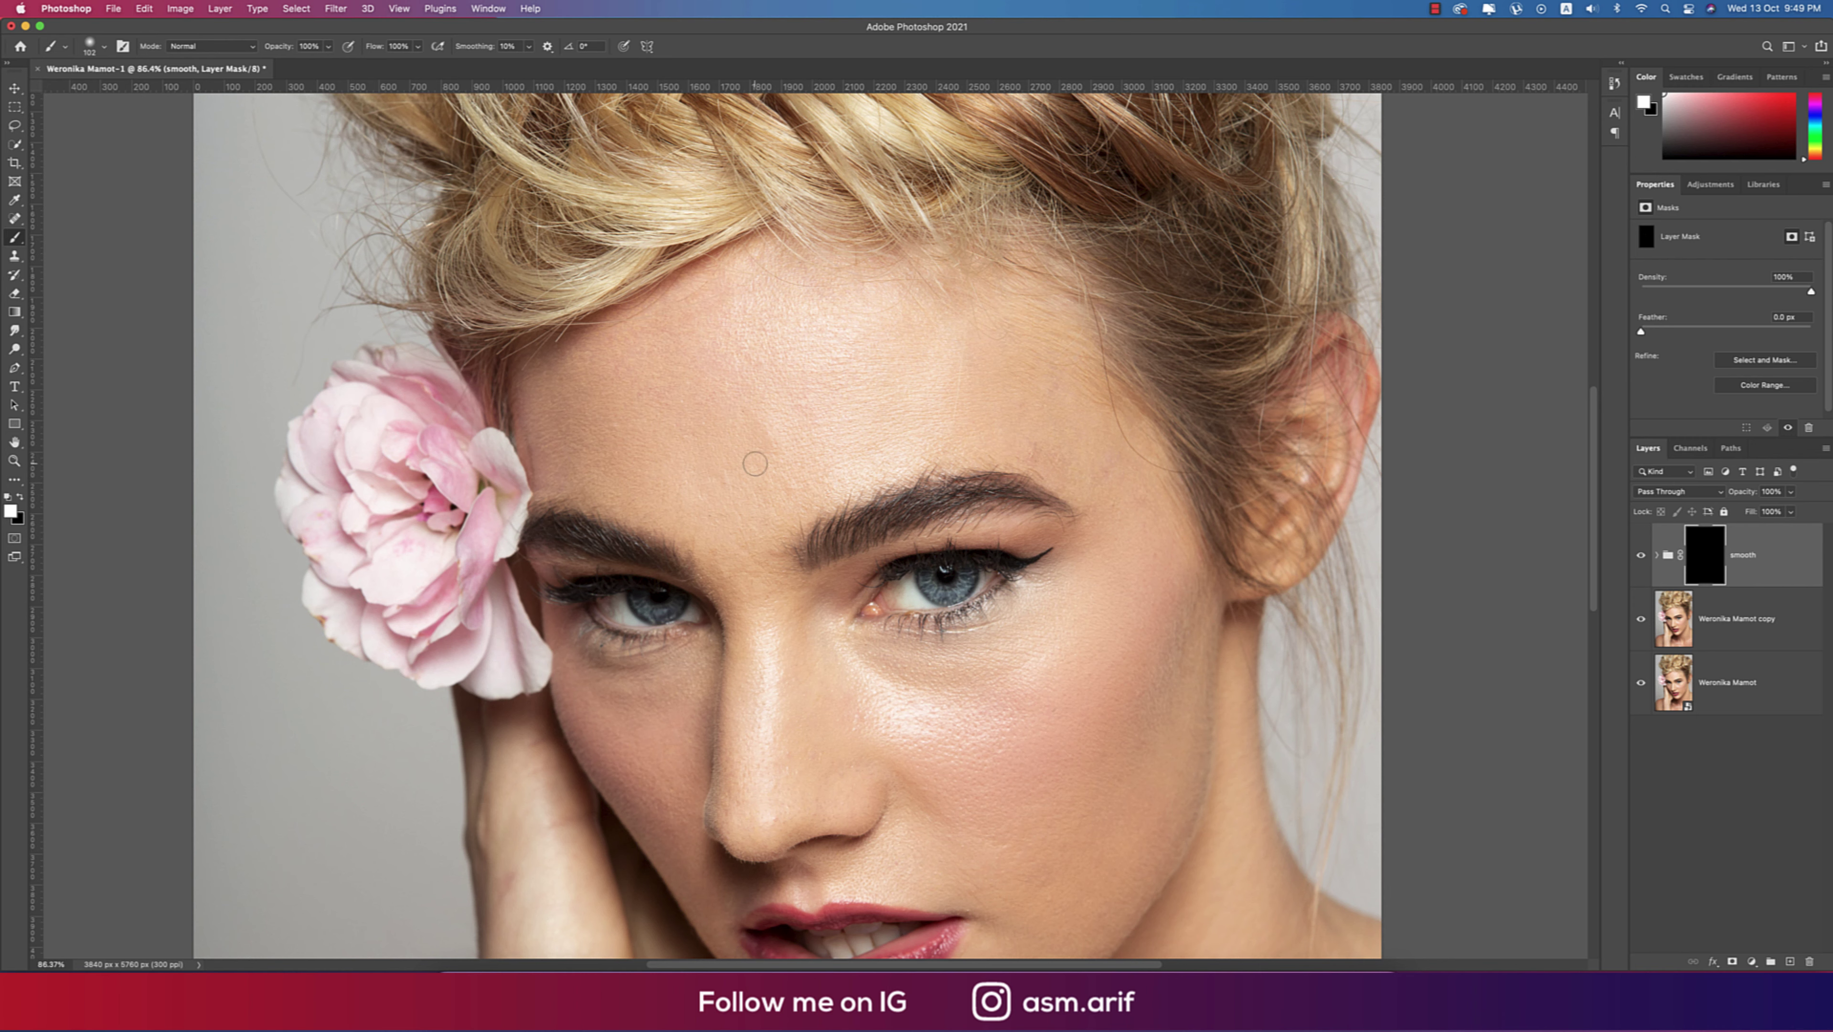
key("bracketright")
key("bracketright")
key("bracketright")
key("bracketright")
key("bracketright")
key("bracketright")
key("bracketright")
Check the brush opacity and flow, then paint white over the forehead skin to reveal smoothing.
left_click_drag(755, 338, 902, 334)
key("super+z")
left_click(331, 47)
left_click(418, 46)
left_click(810, 322)
mouse_move(811, 323)
left_mouse_down()
mouse_move(636, 381)
mouse_move(570, 438)
mouse_move(772, 406)
mouse_move(627, 463)
mouse_move(817, 428)
mouse_move(583, 420)
mouse_move(602, 453)
mouse_move(743, 426)
left_mouse_up()
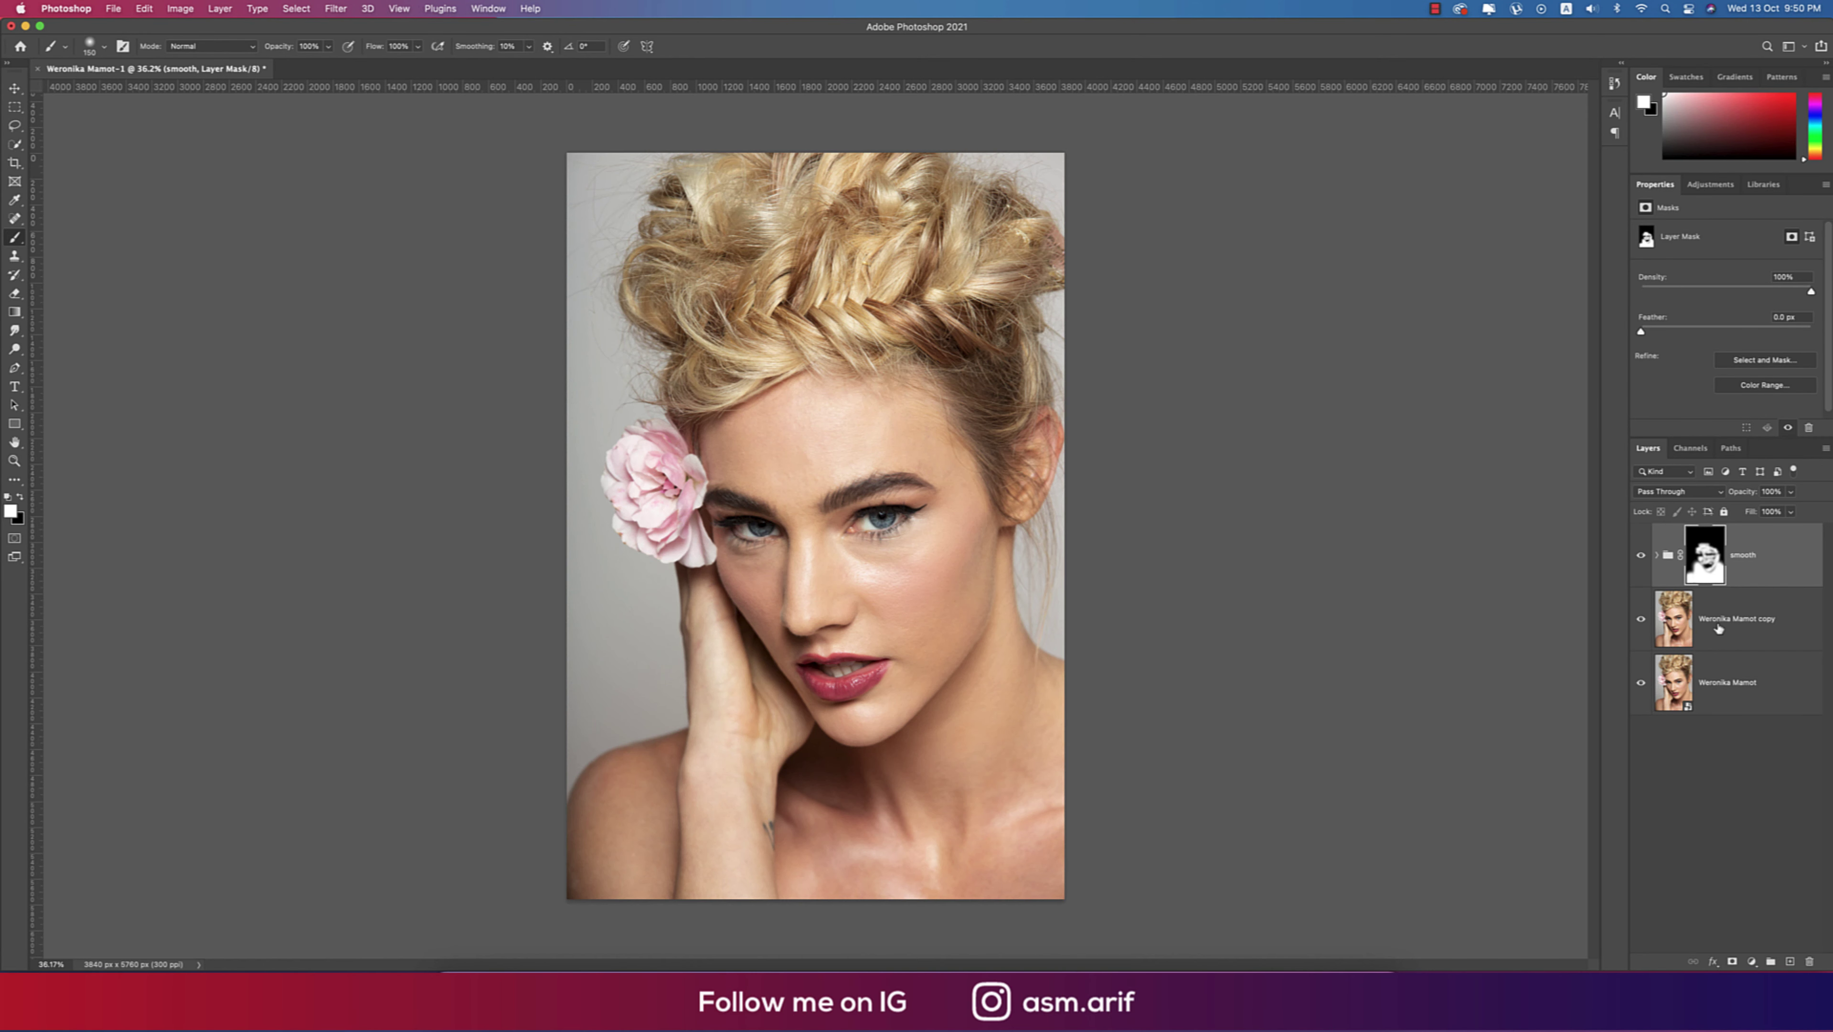
Select the smooth group with the retouched copy layer and convert both into one smart object.
left_click(1719, 625)
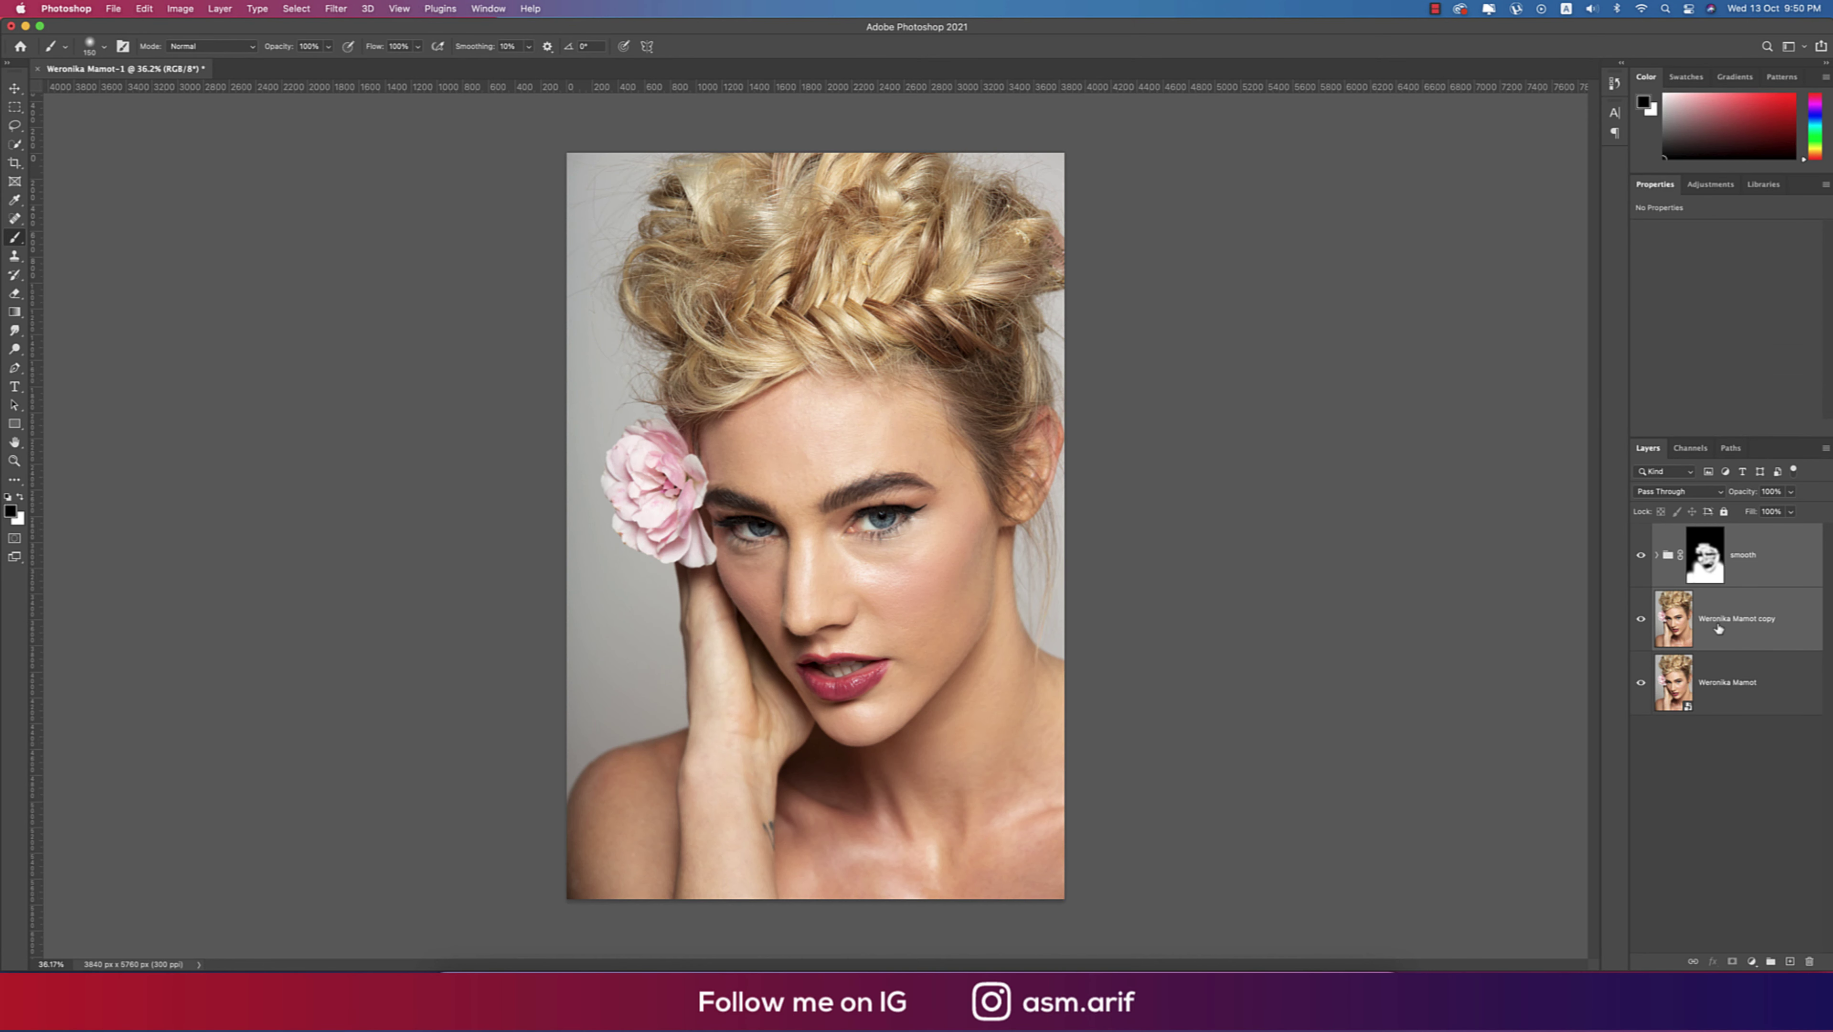
key("shift+super+e")
key("super+z")
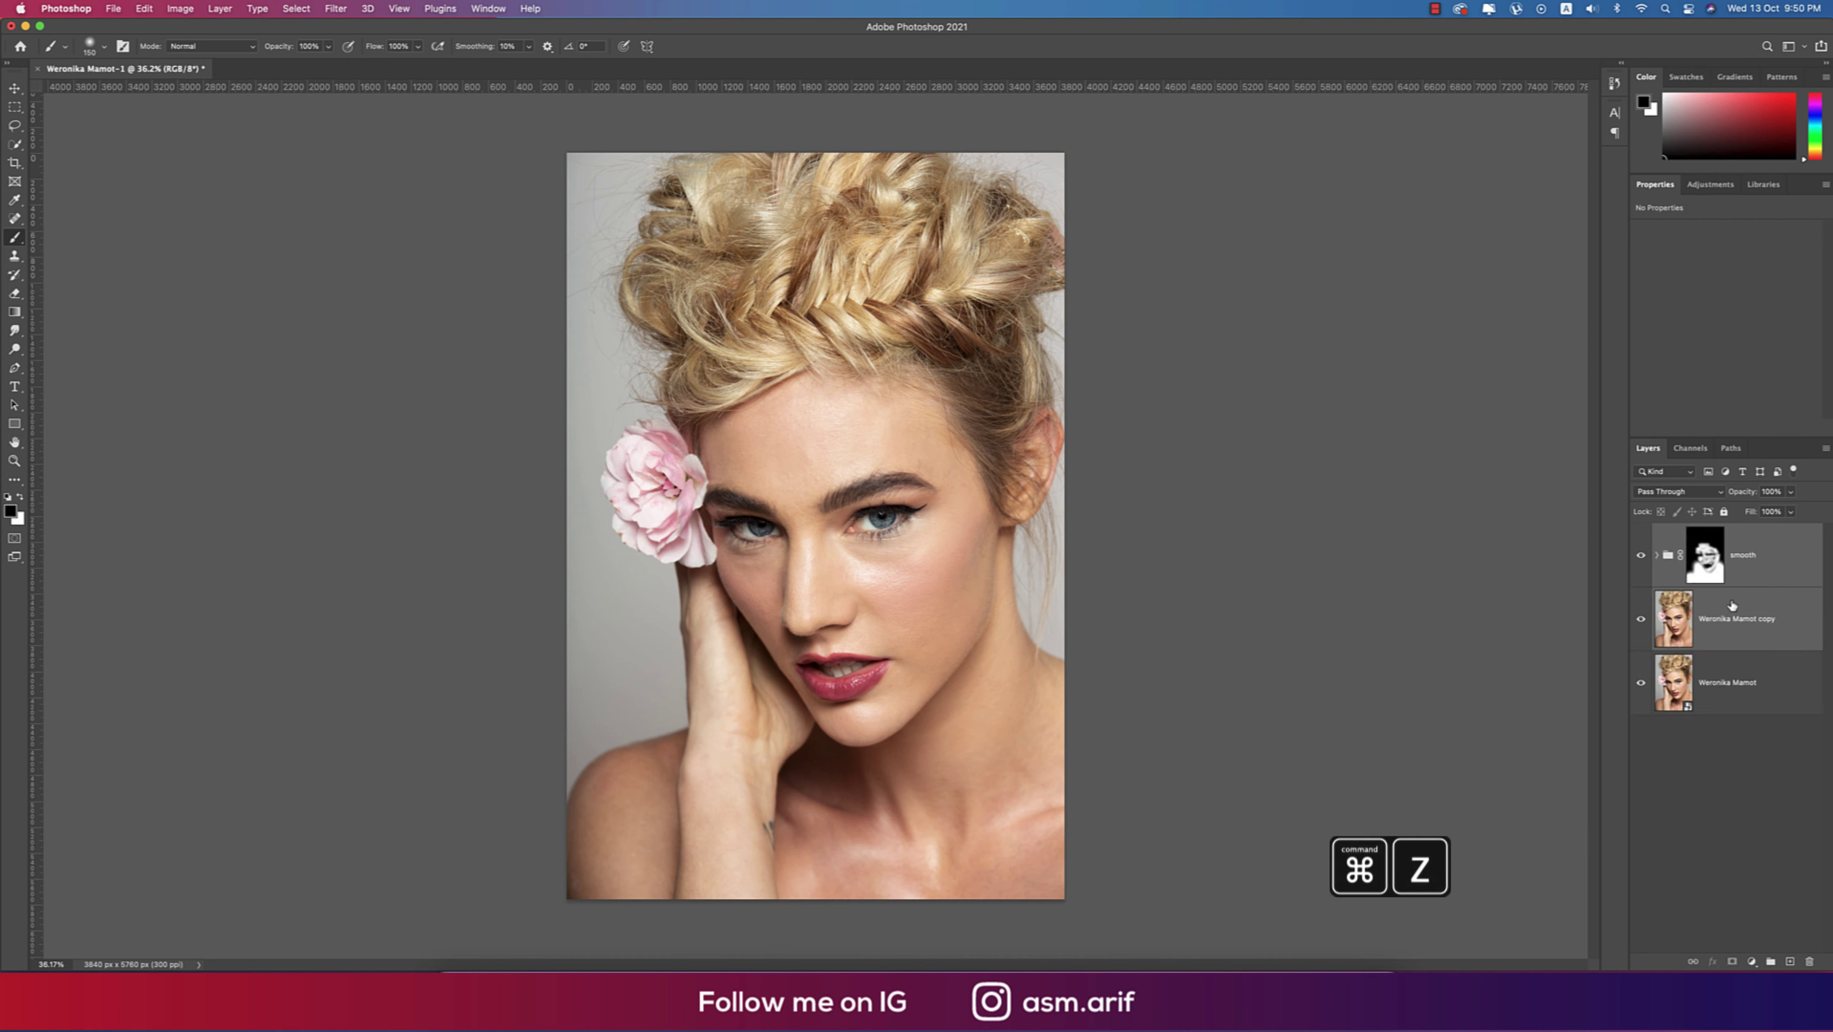
left_click(1676, 492)
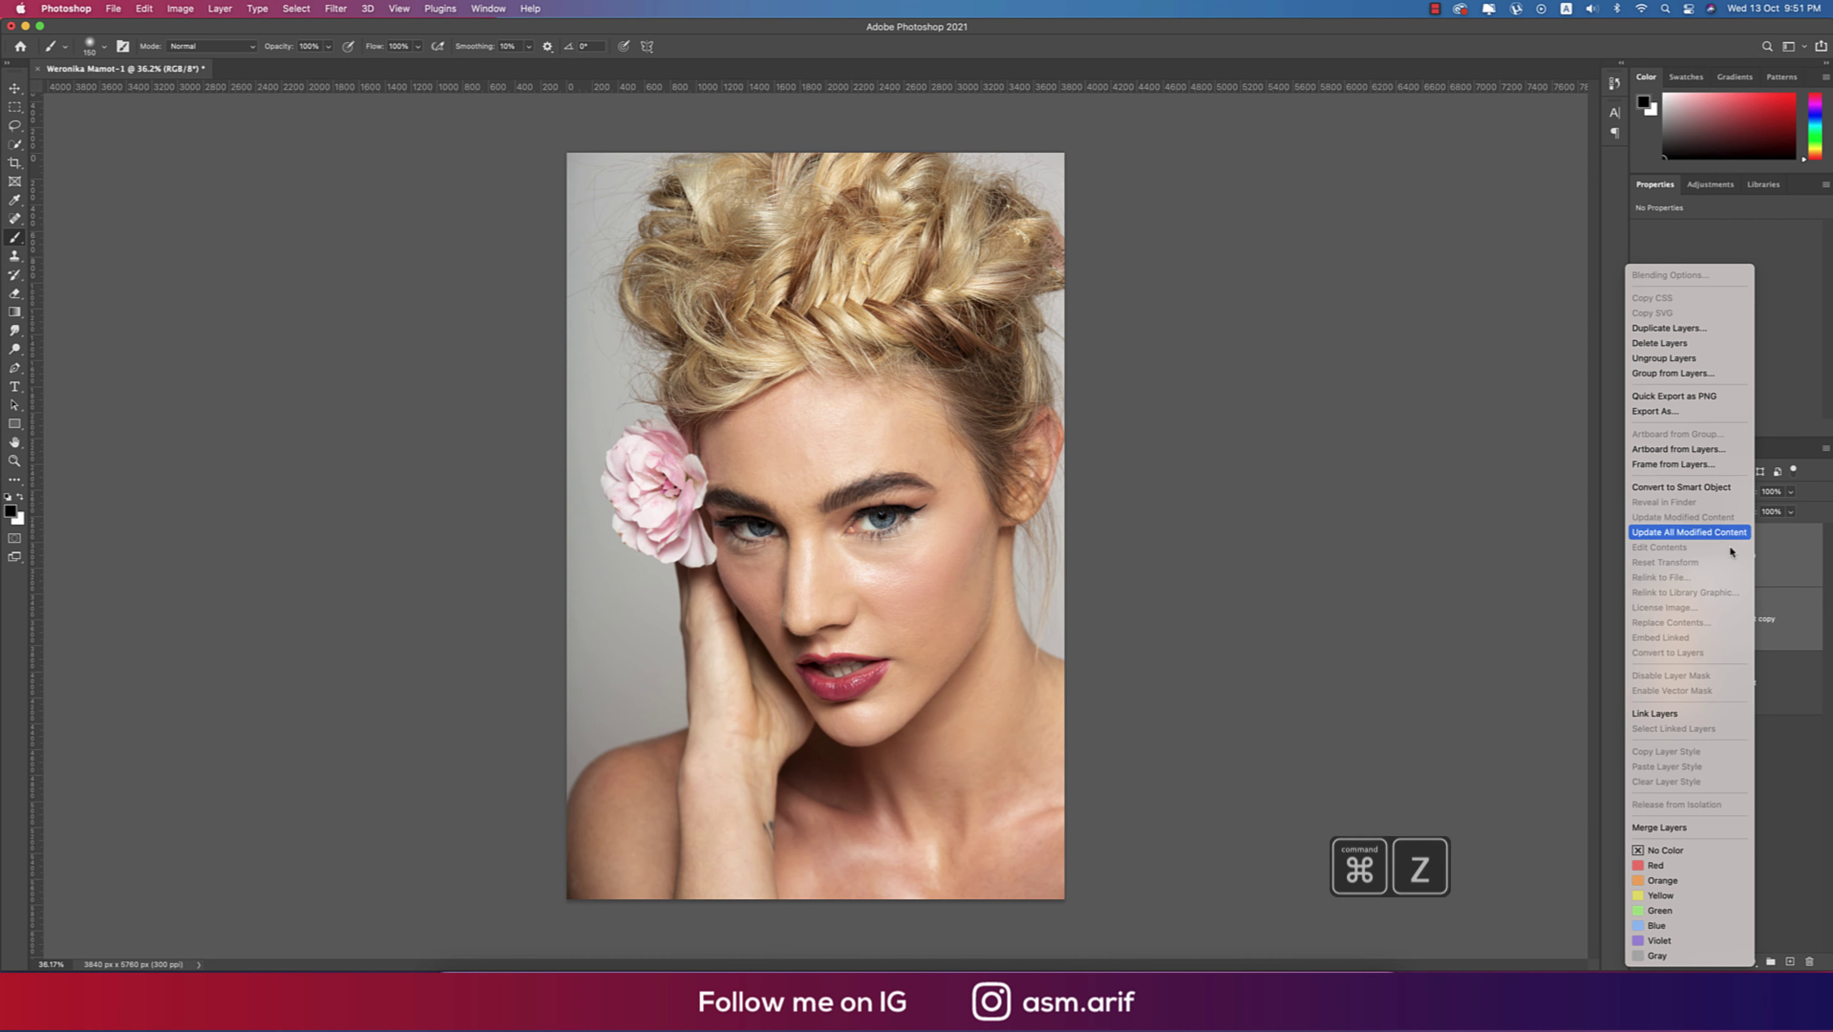
left_click(1668, 491)
key("super+alt+shift+s")
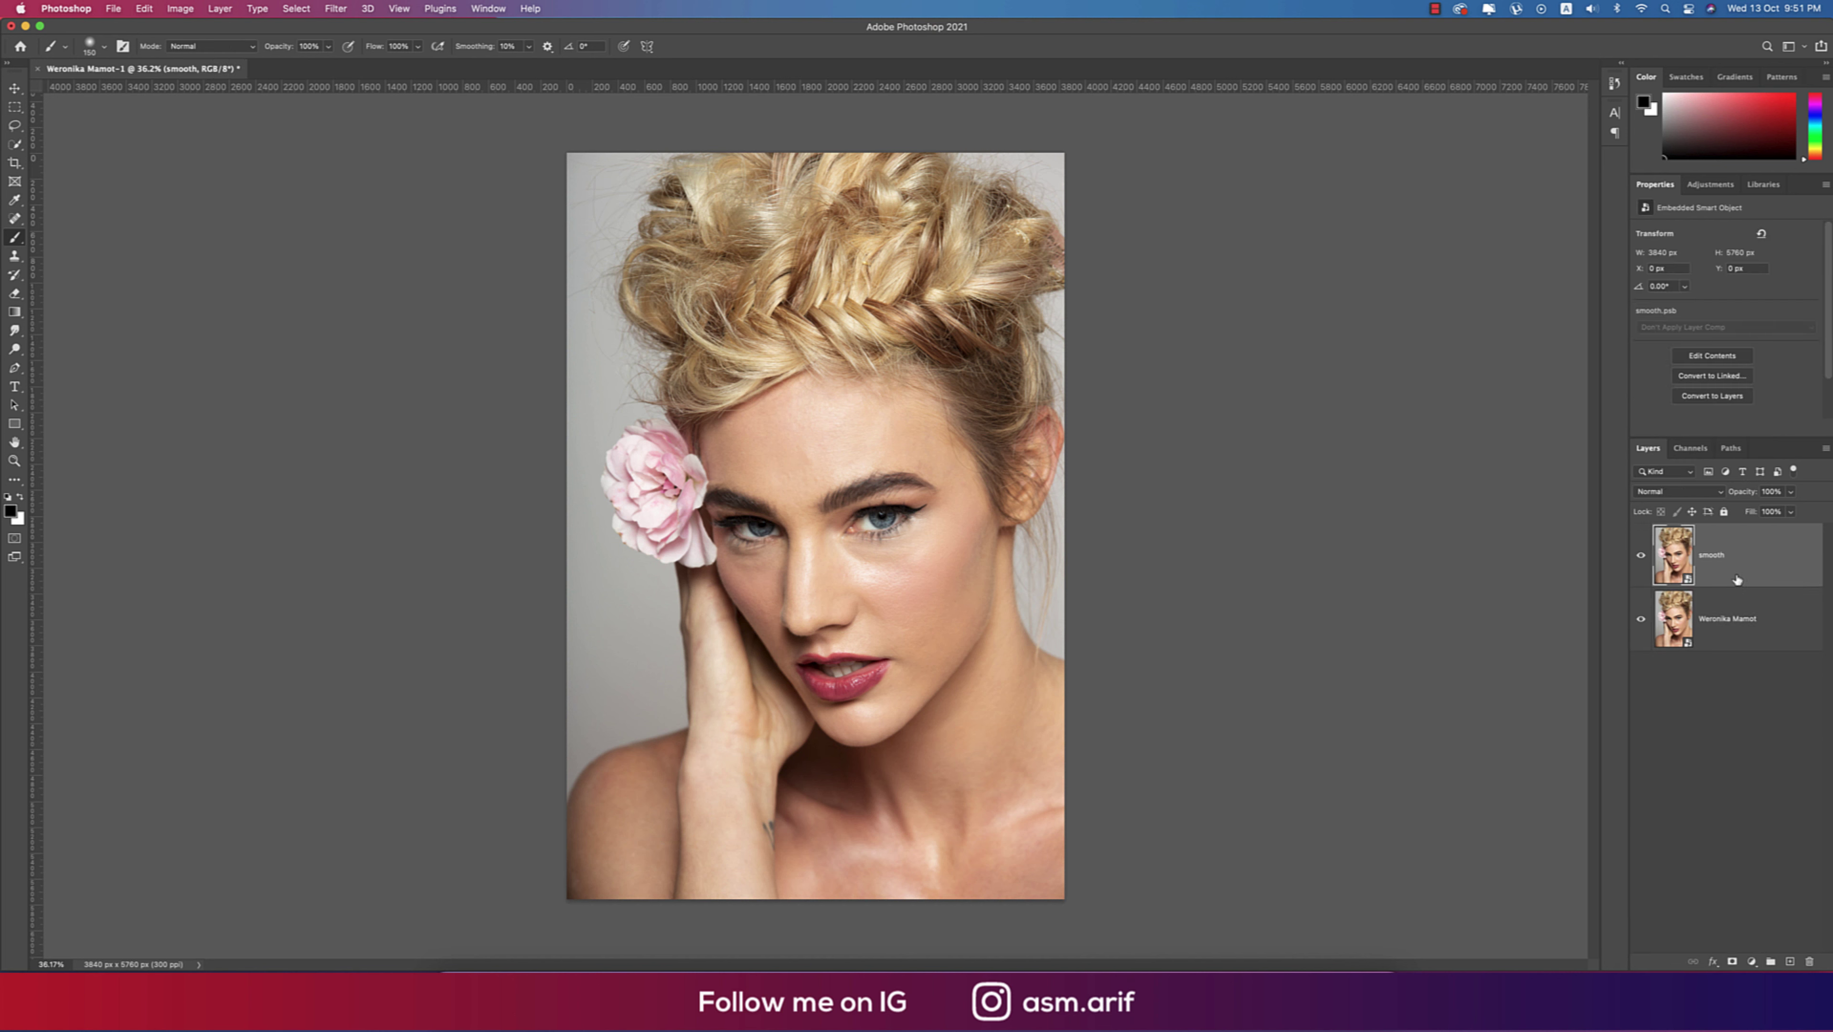
left_click(338, 10)
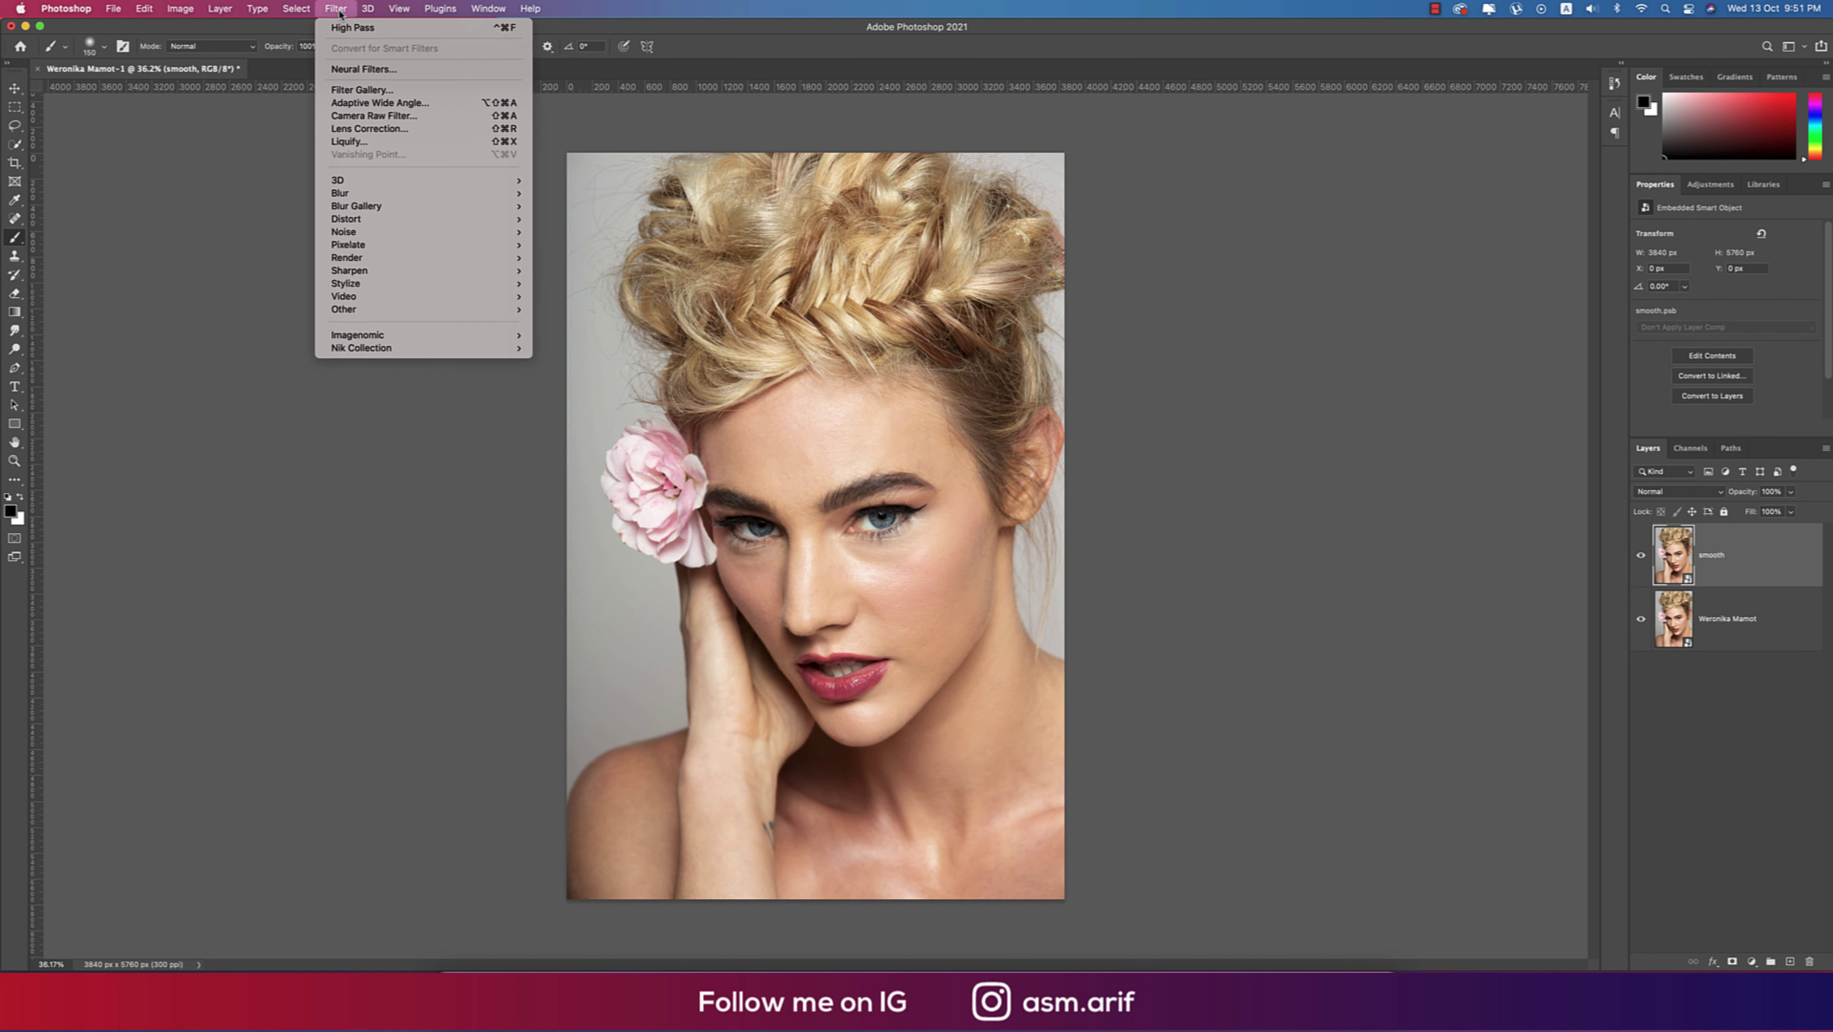
Apply Neural Filters Skin Smoothing with Blur 15 and Smoothness 21 as a smart filter.
left_click(363, 69)
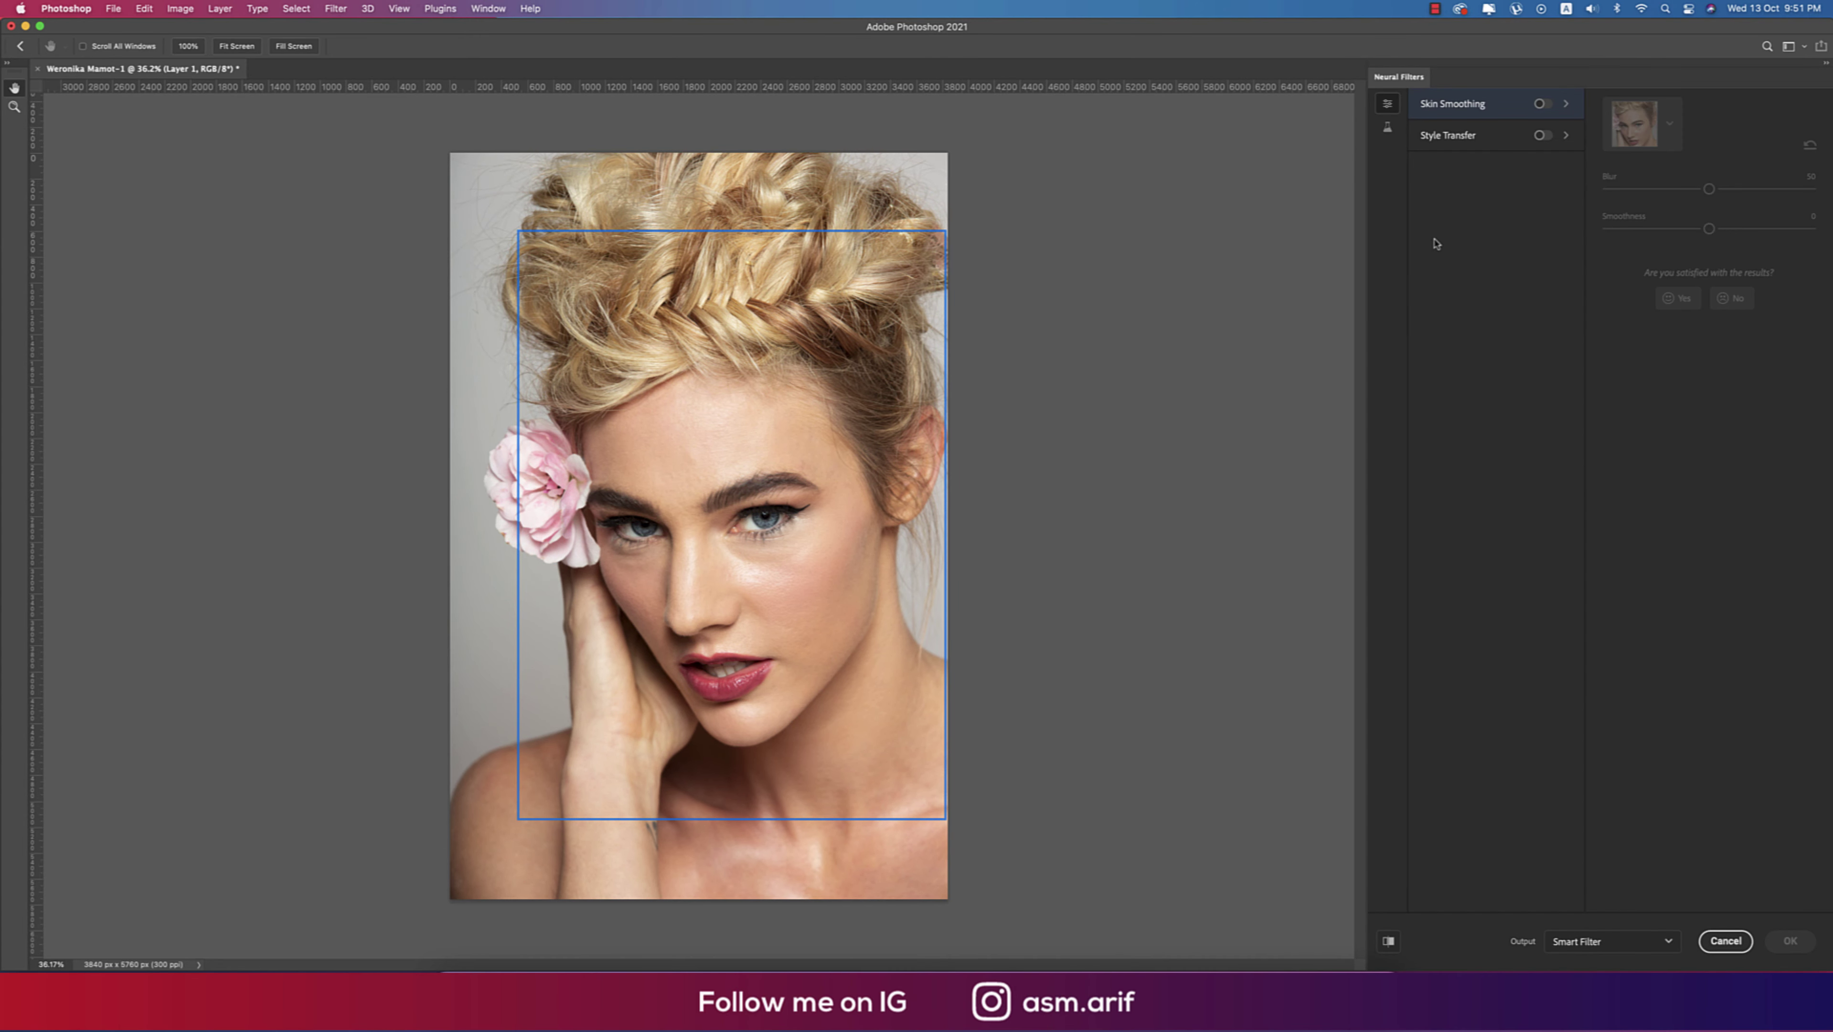
left_click(1546, 106)
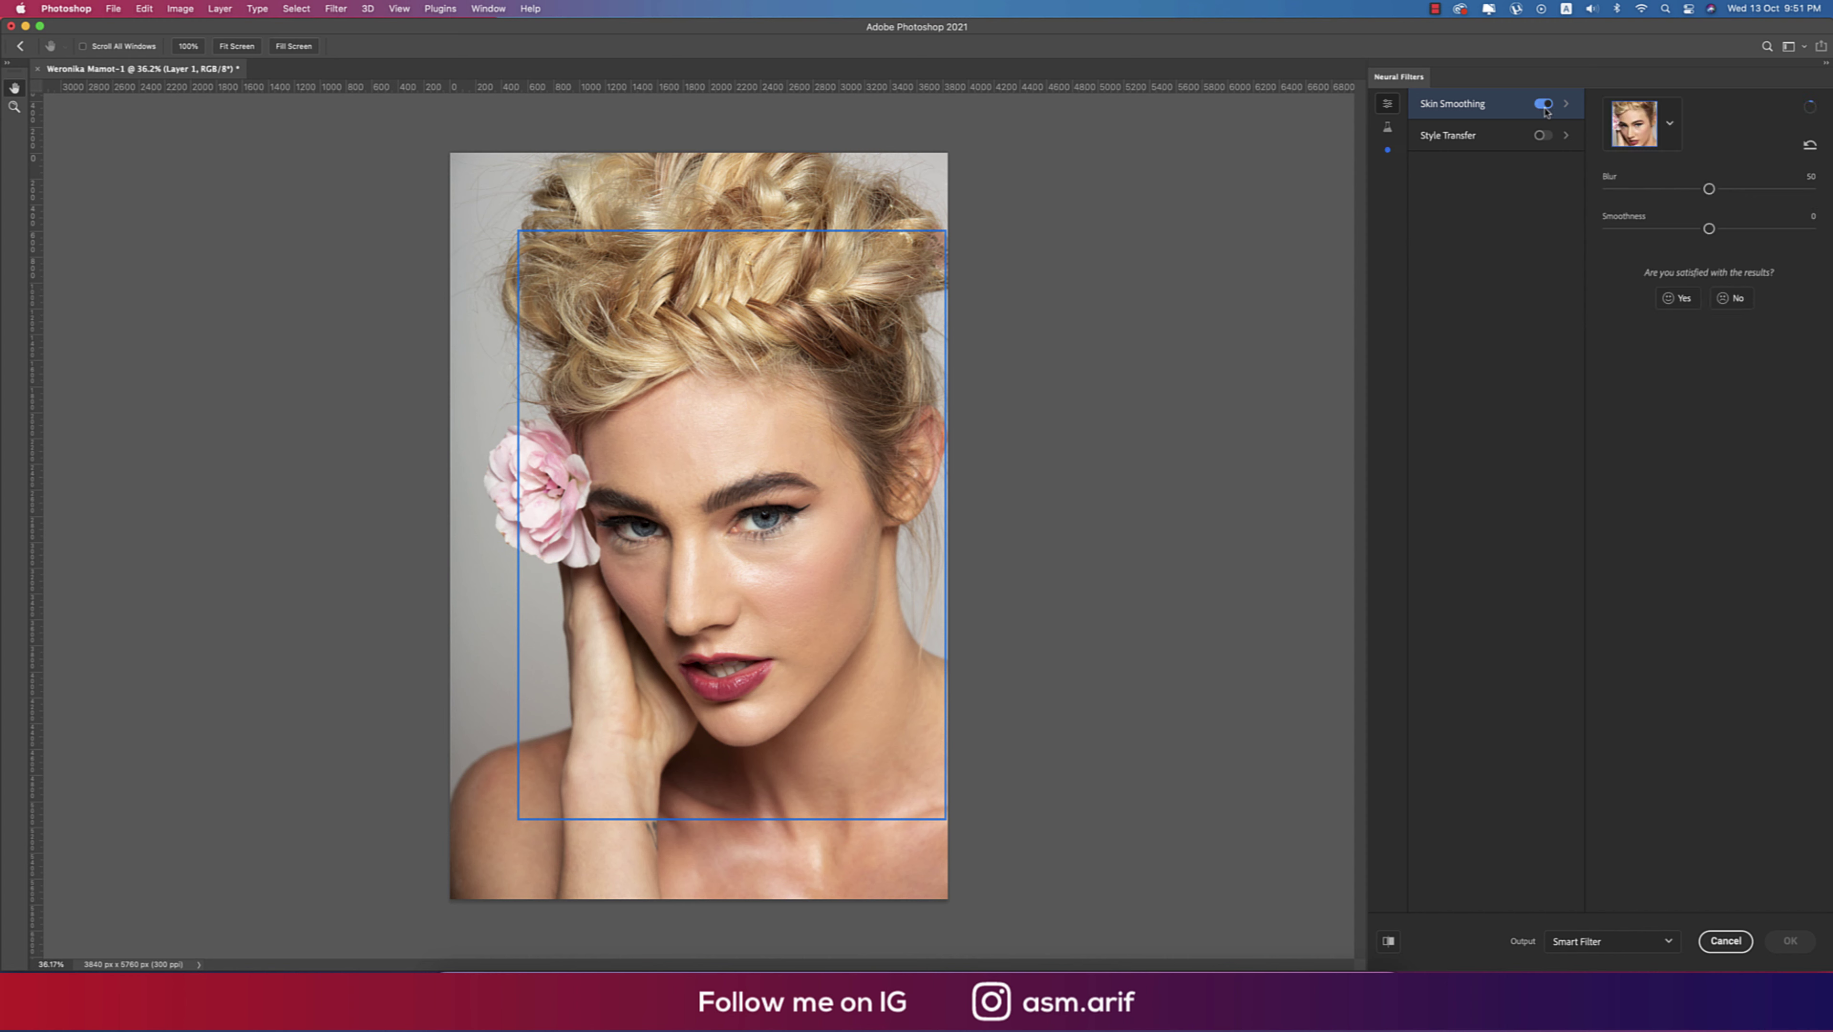
left_click_drag(1709, 229, 1752, 230)
left_click_drag(1709, 189, 1637, 190)
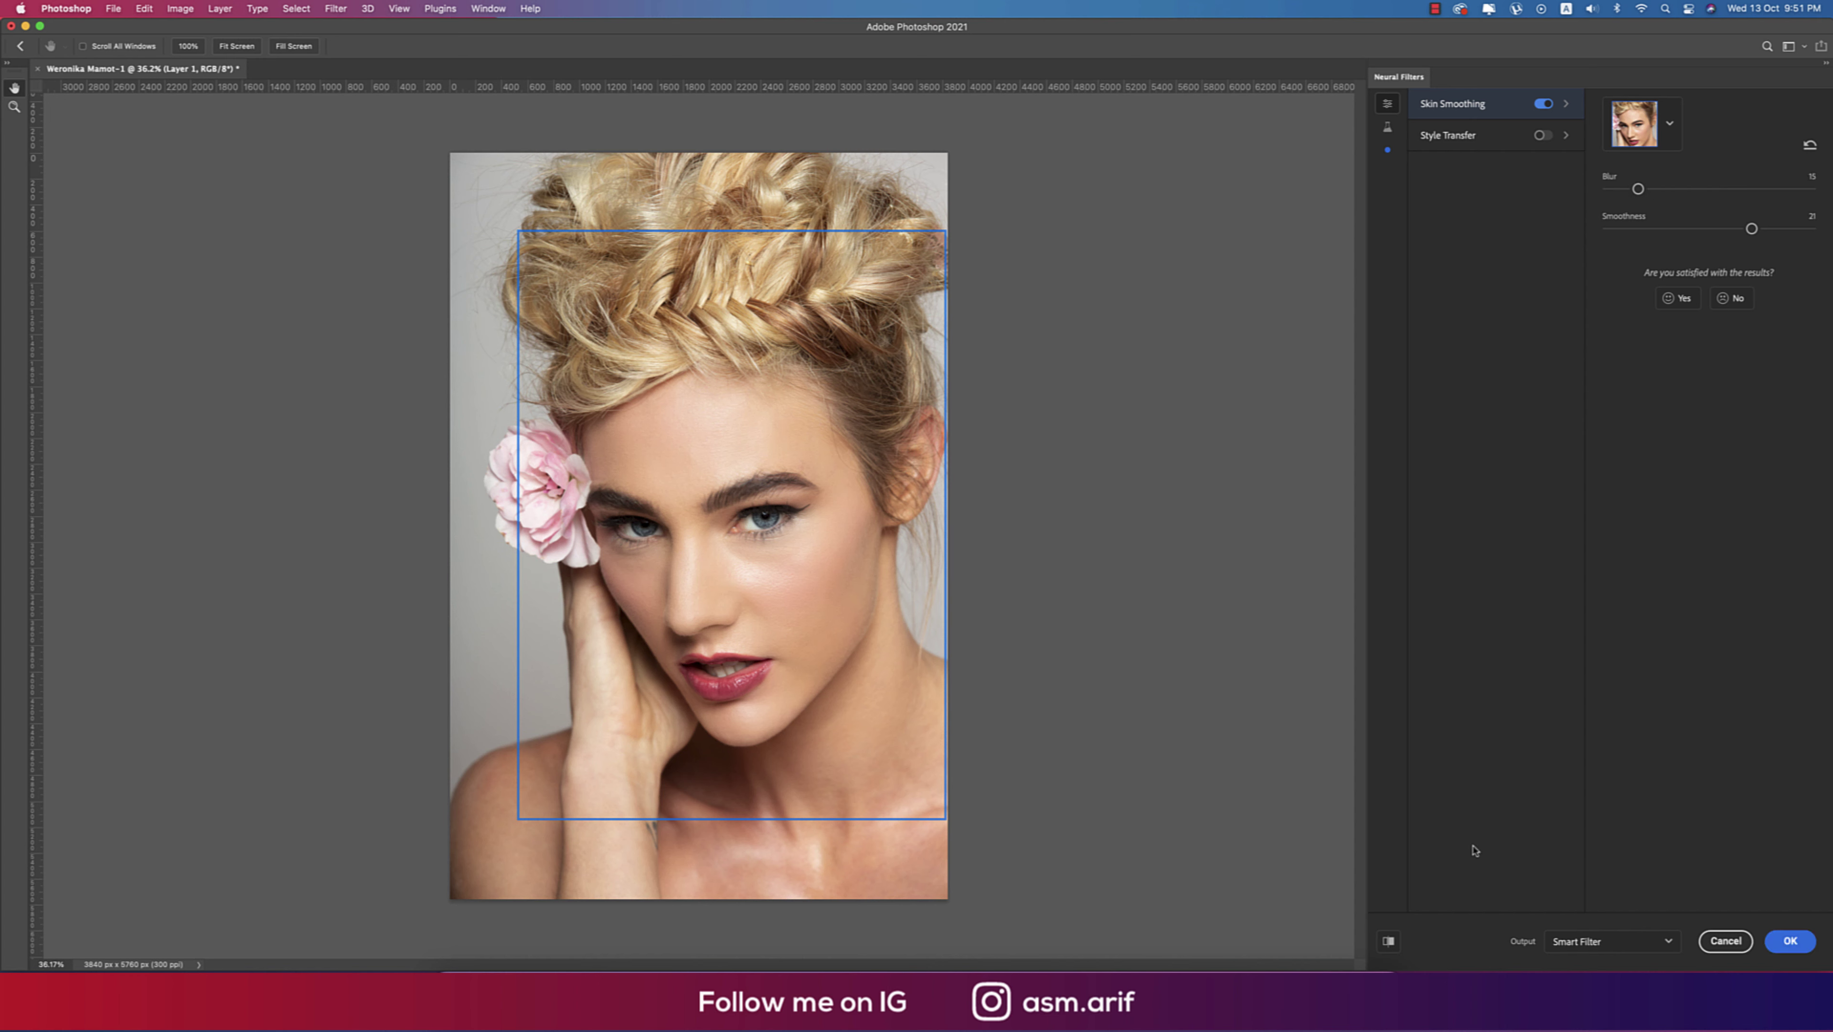
left_click(1388, 941)
left_click(1388, 940)
left_click(1781, 947)
left_click(1642, 556)
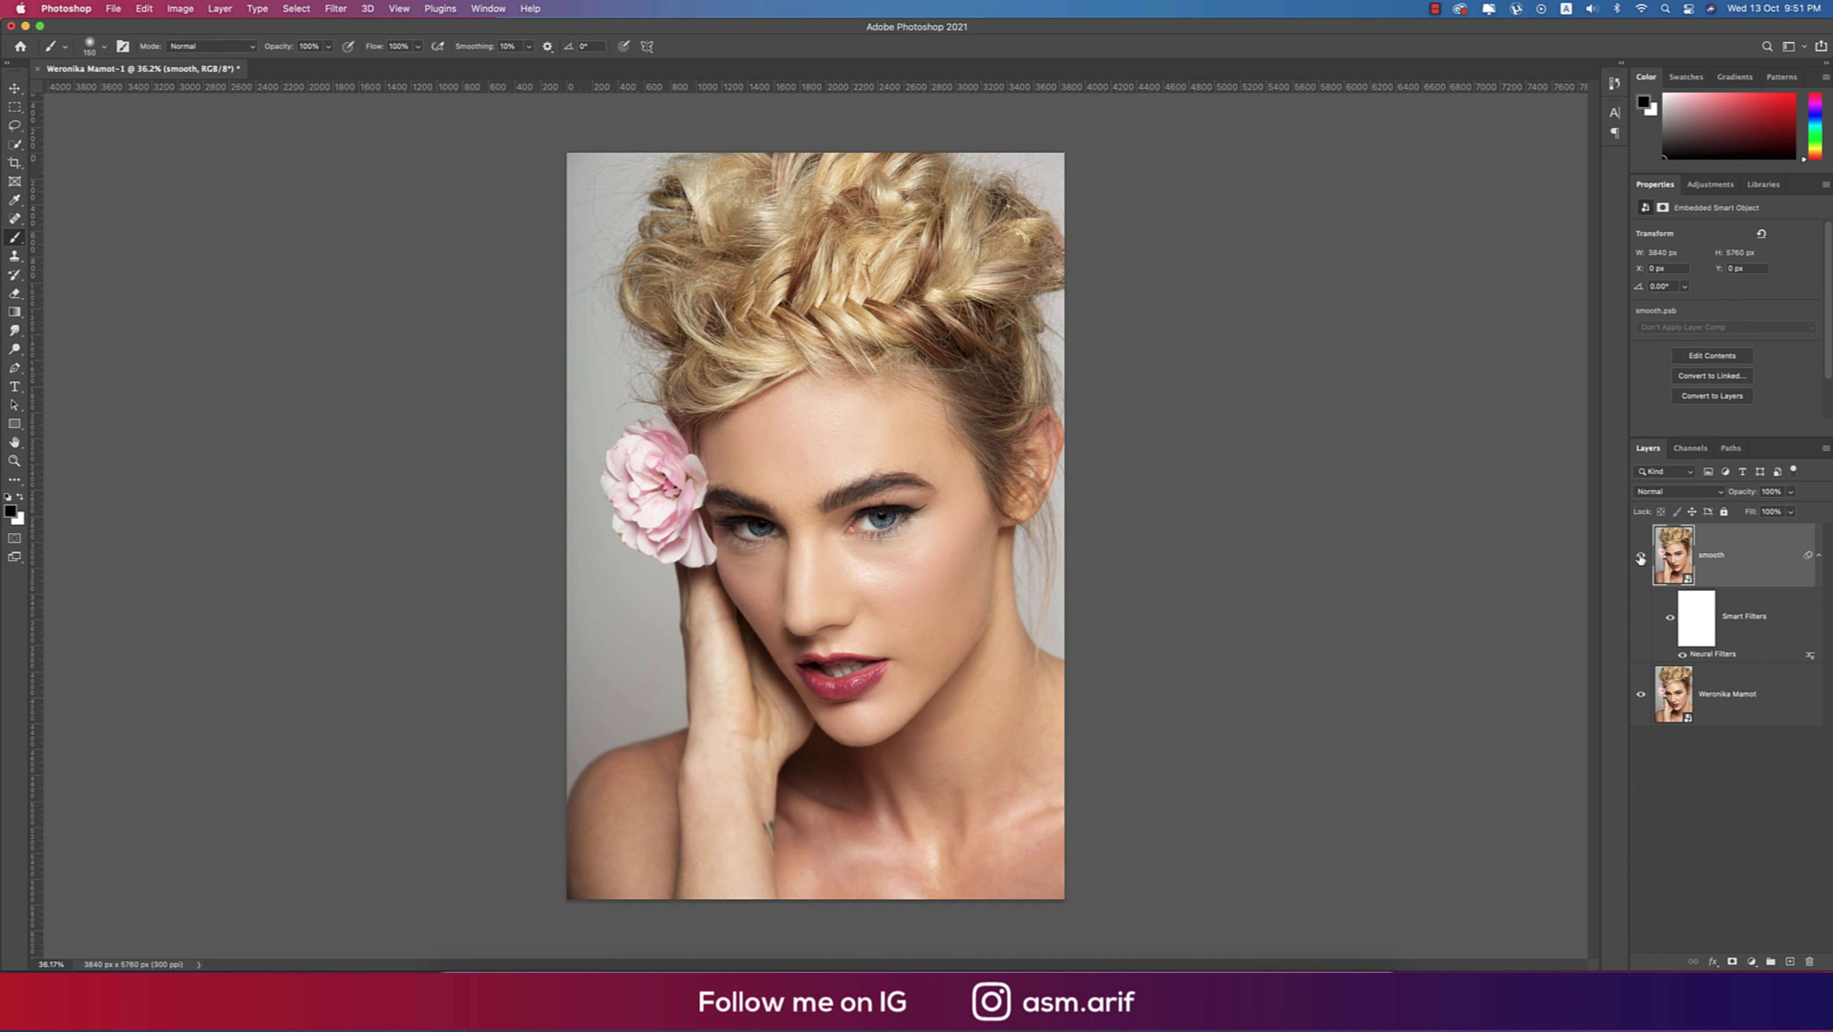
Open the Camera Raw Filter on the smoothed layer and expand the Basic panel.
left_click(336, 8)
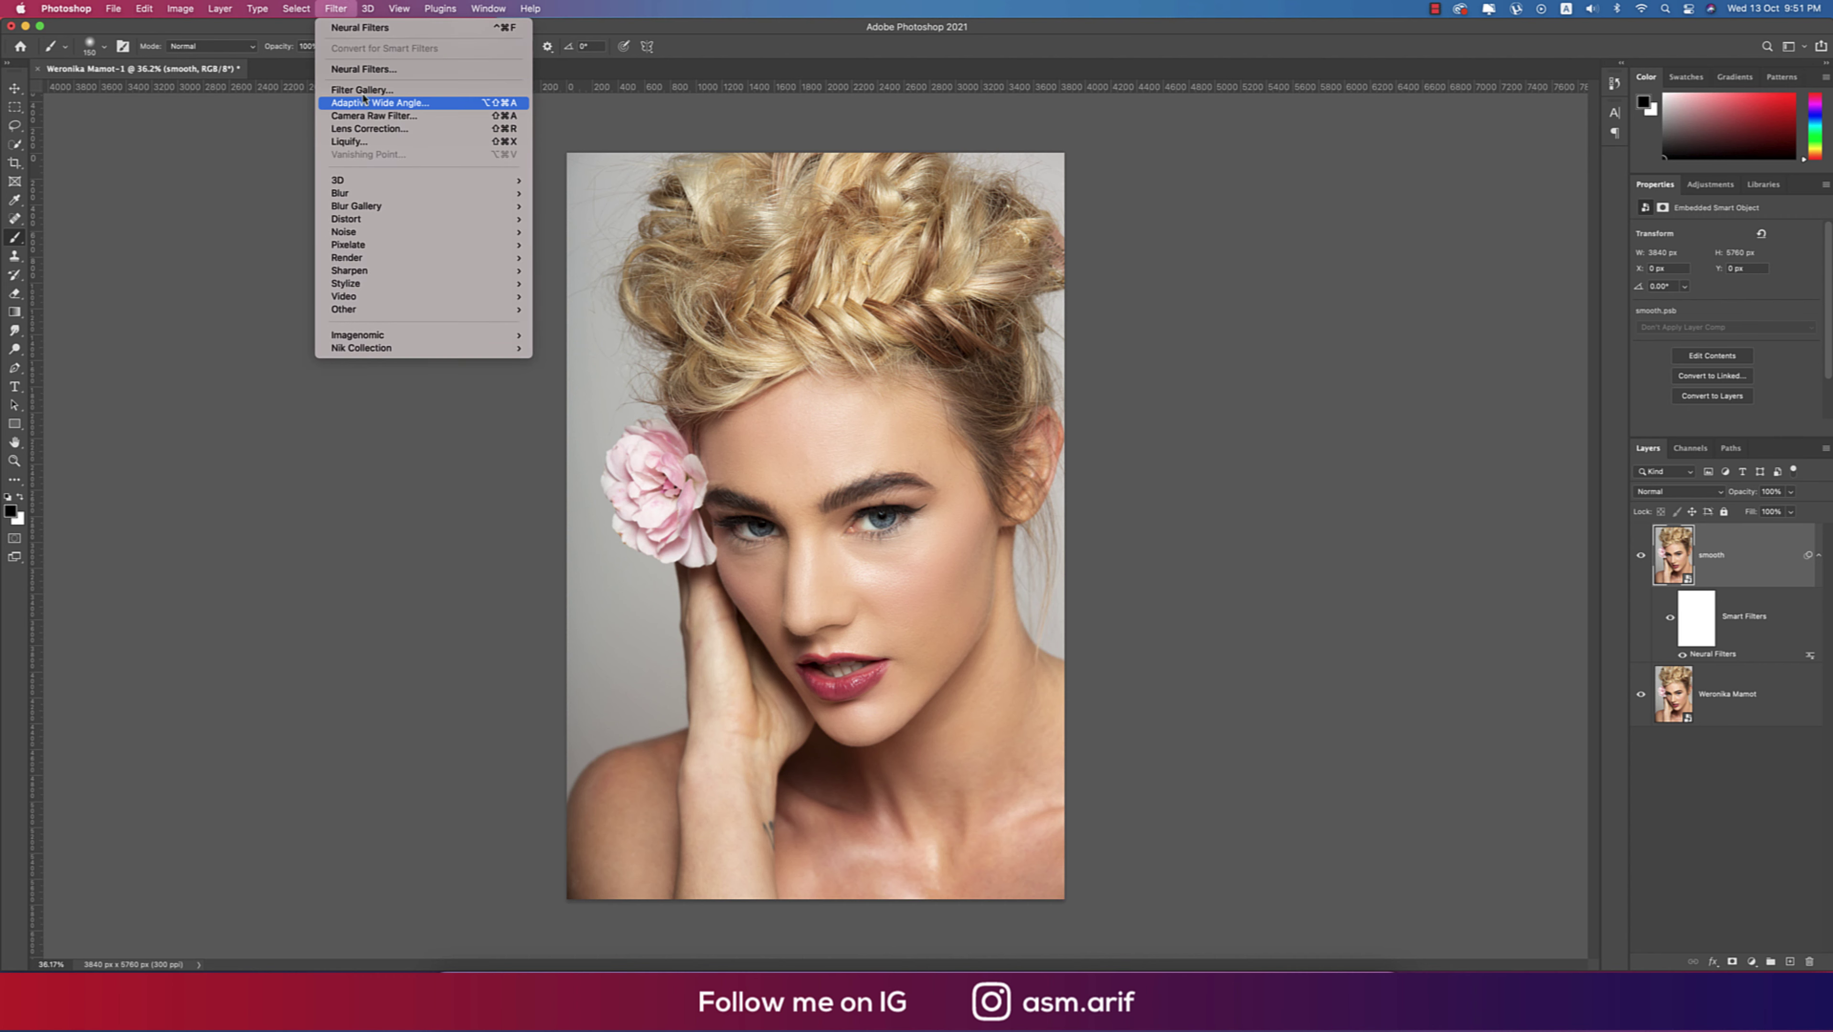
left_click(839, 361)
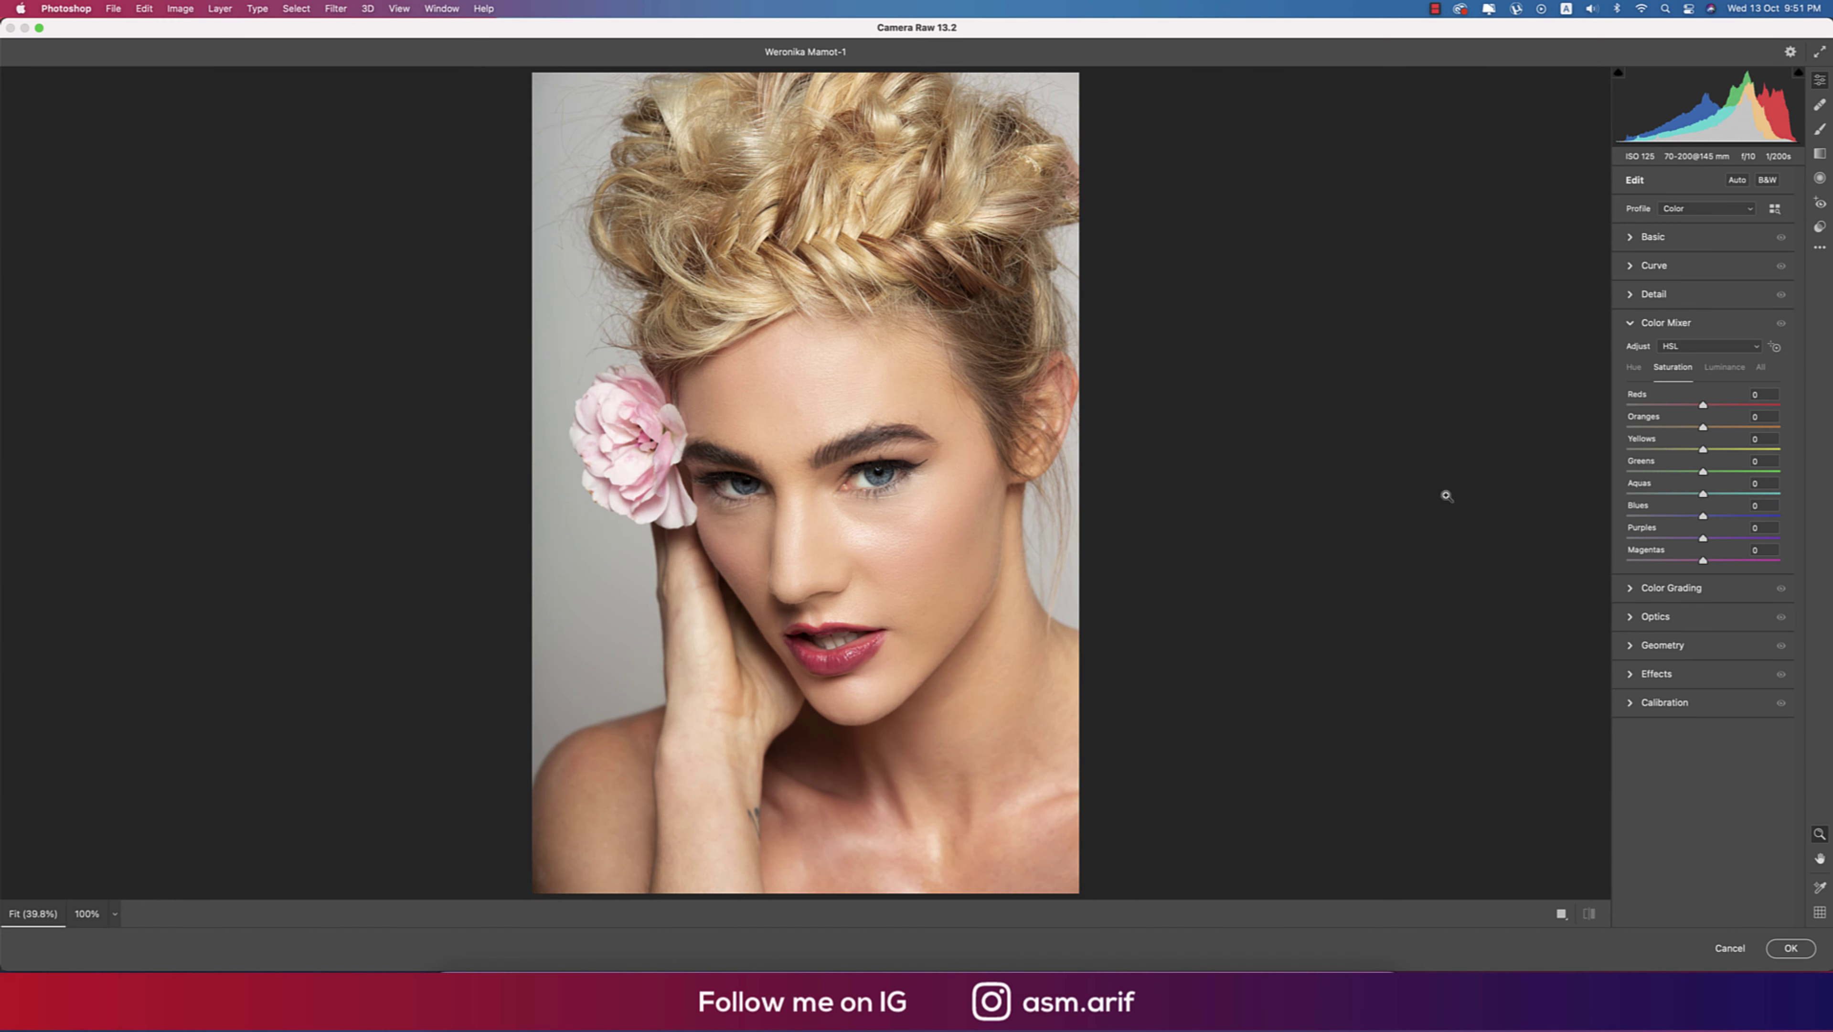
left_click(1631, 323)
left_click(1630, 237)
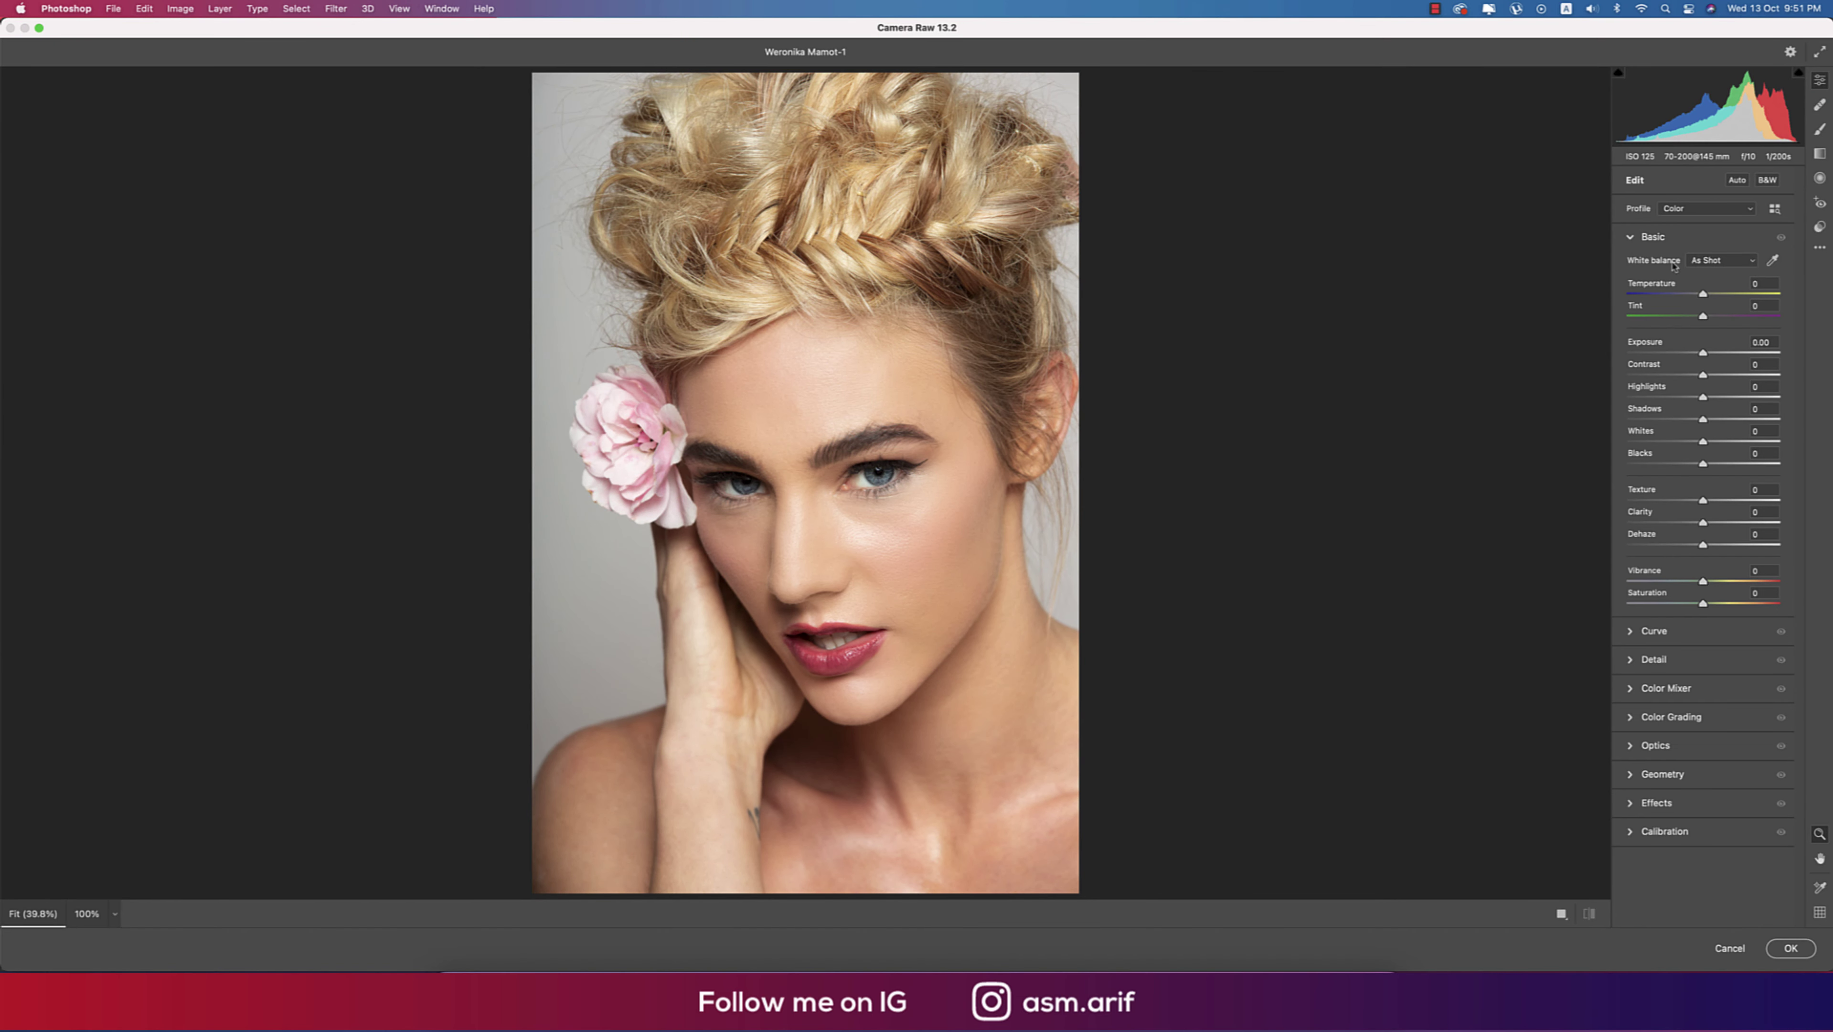
Sample the face with the White Balance eyedropper until Temperature is -8 and Tint +17.
left_click(1049, 254)
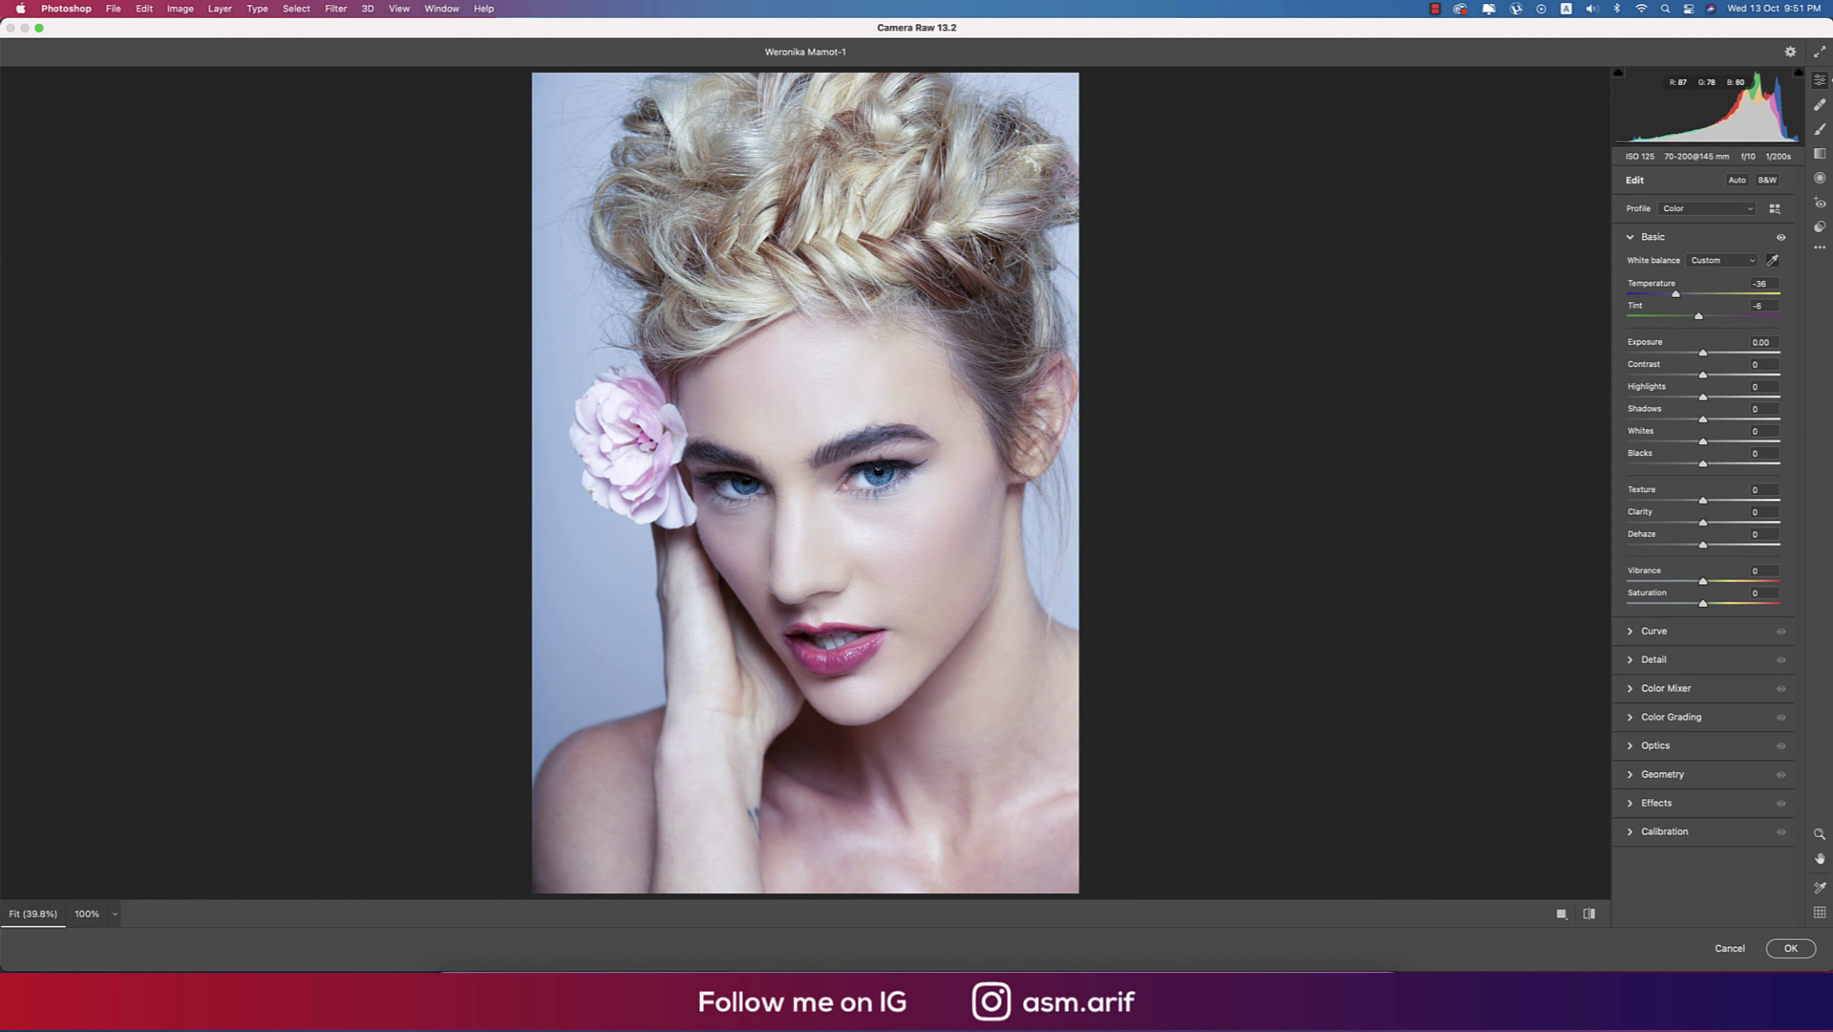
left_click(875, 477)
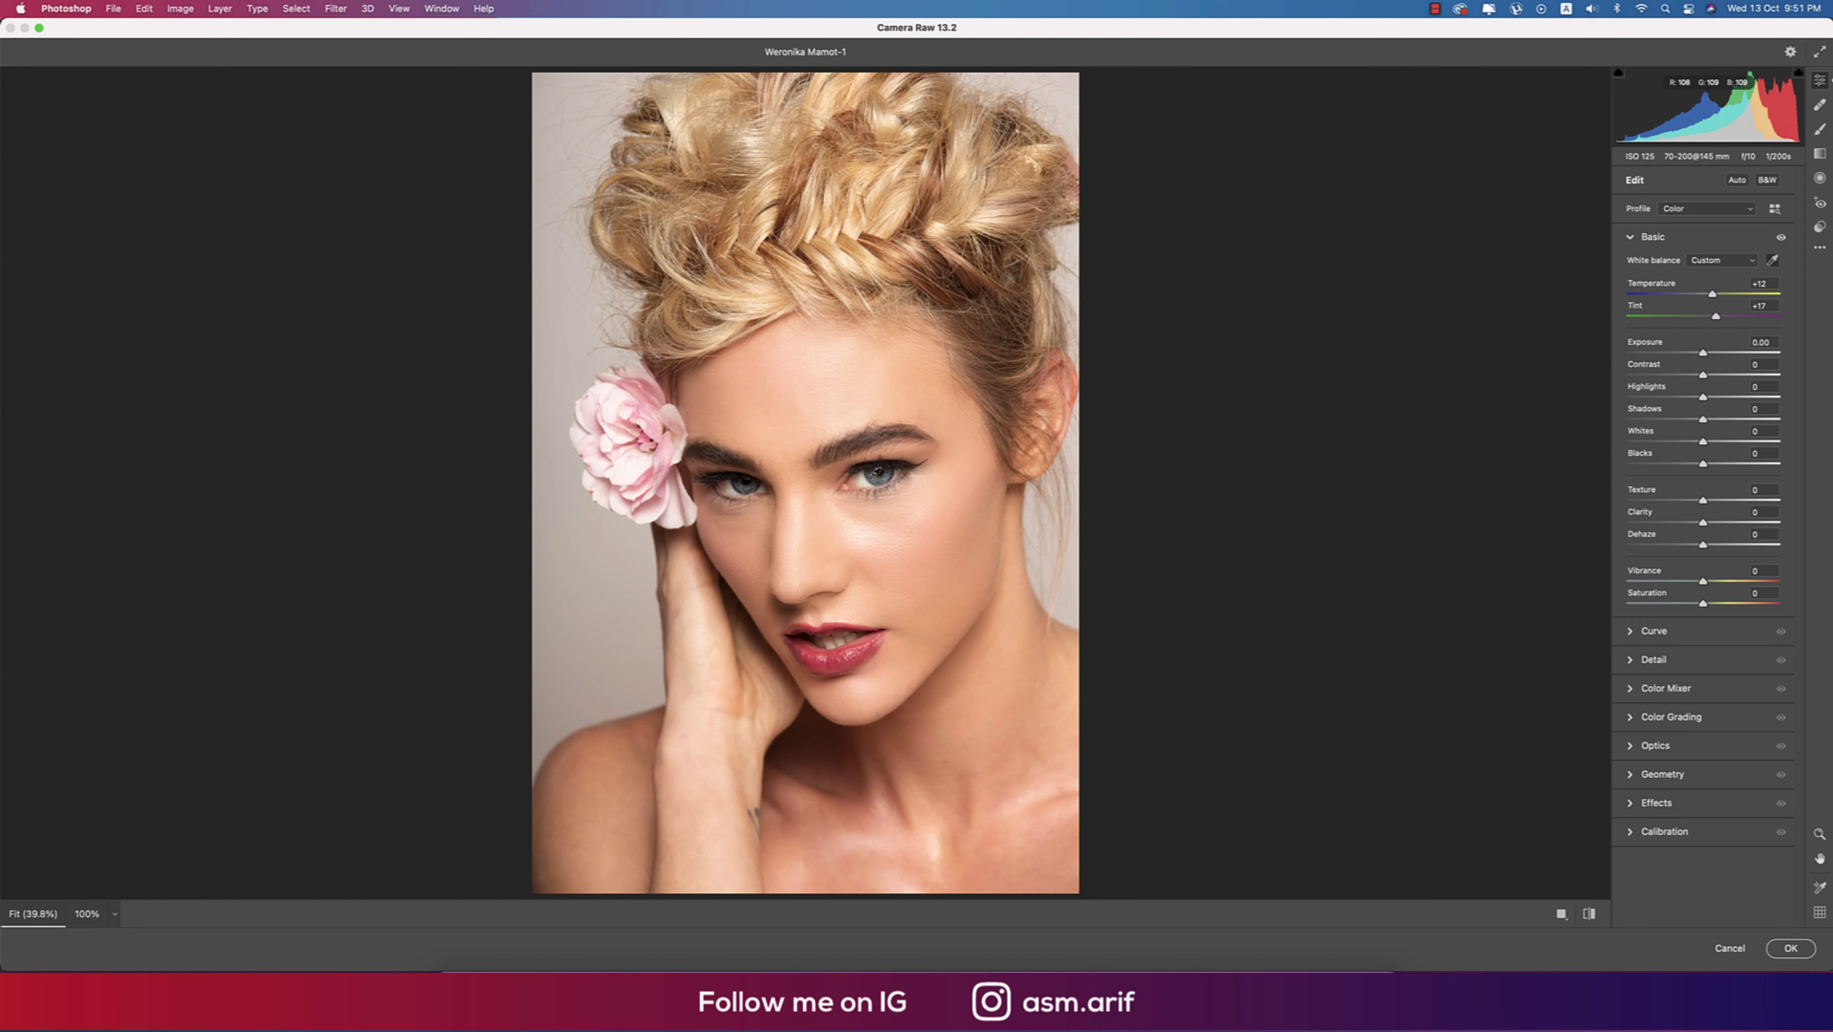
left_click(874, 477)
left_click(1026, 343)
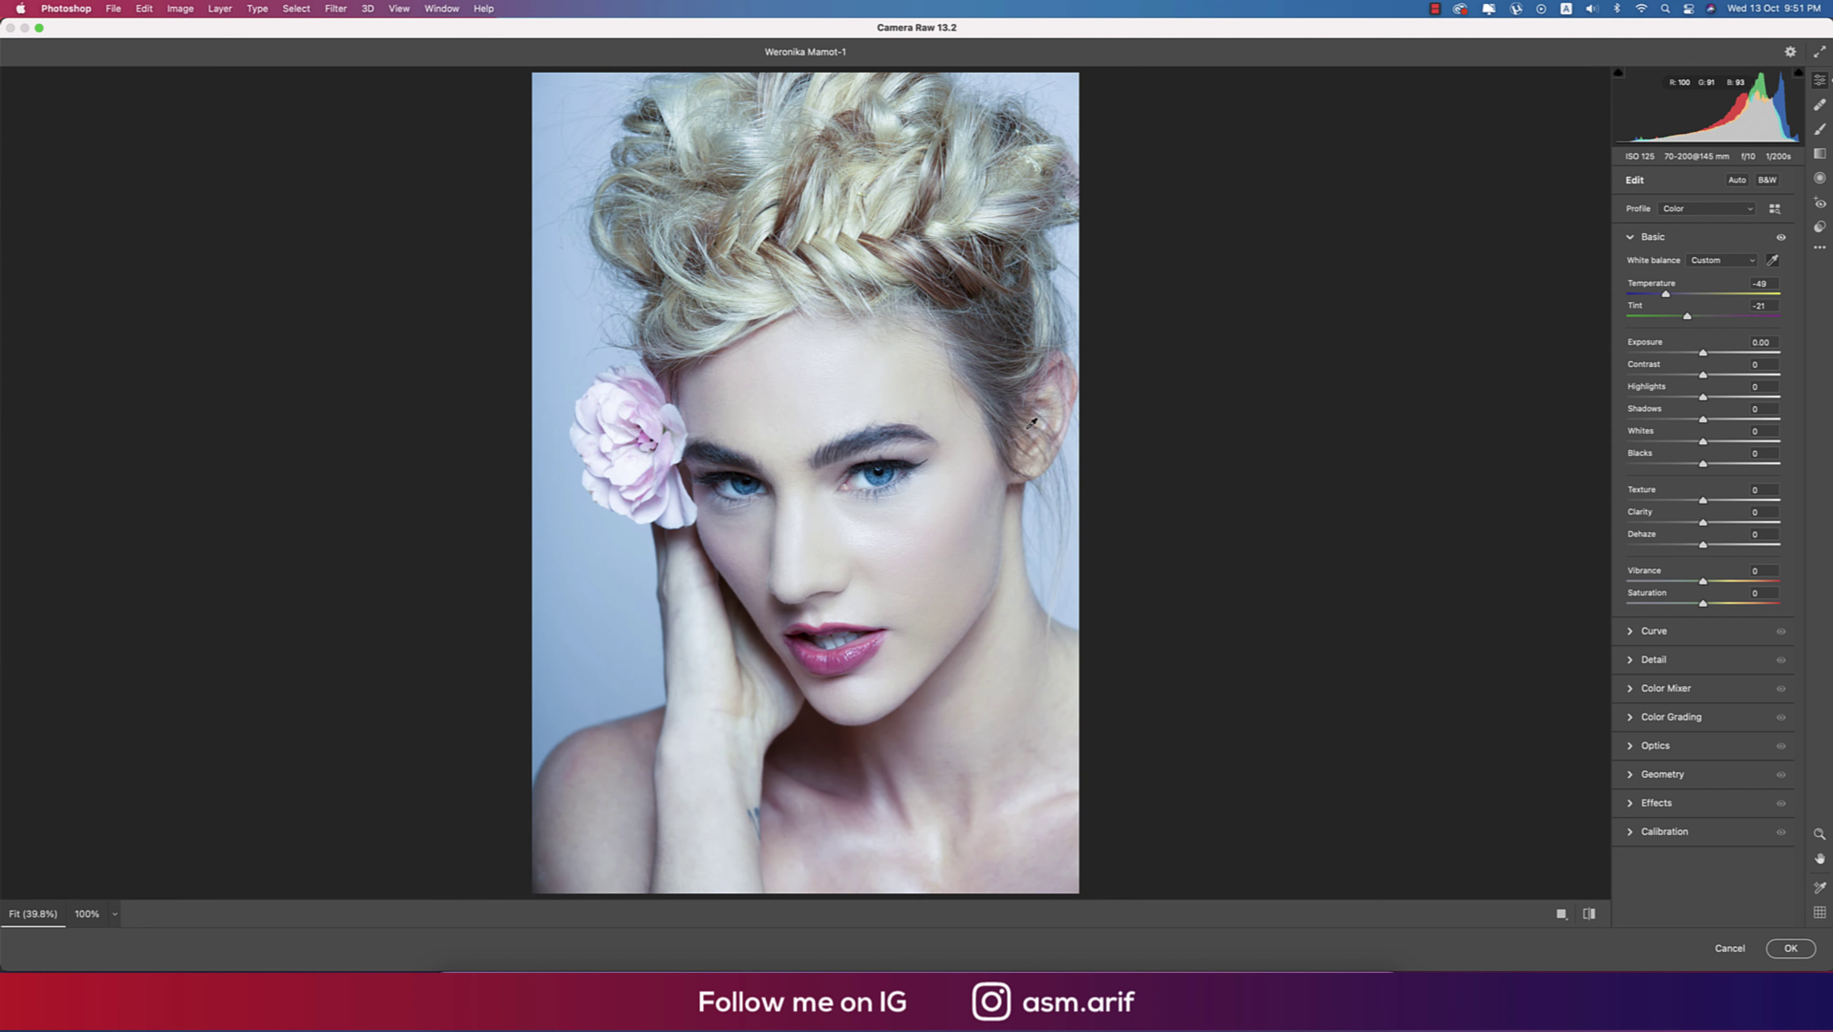
left_click(668, 456)
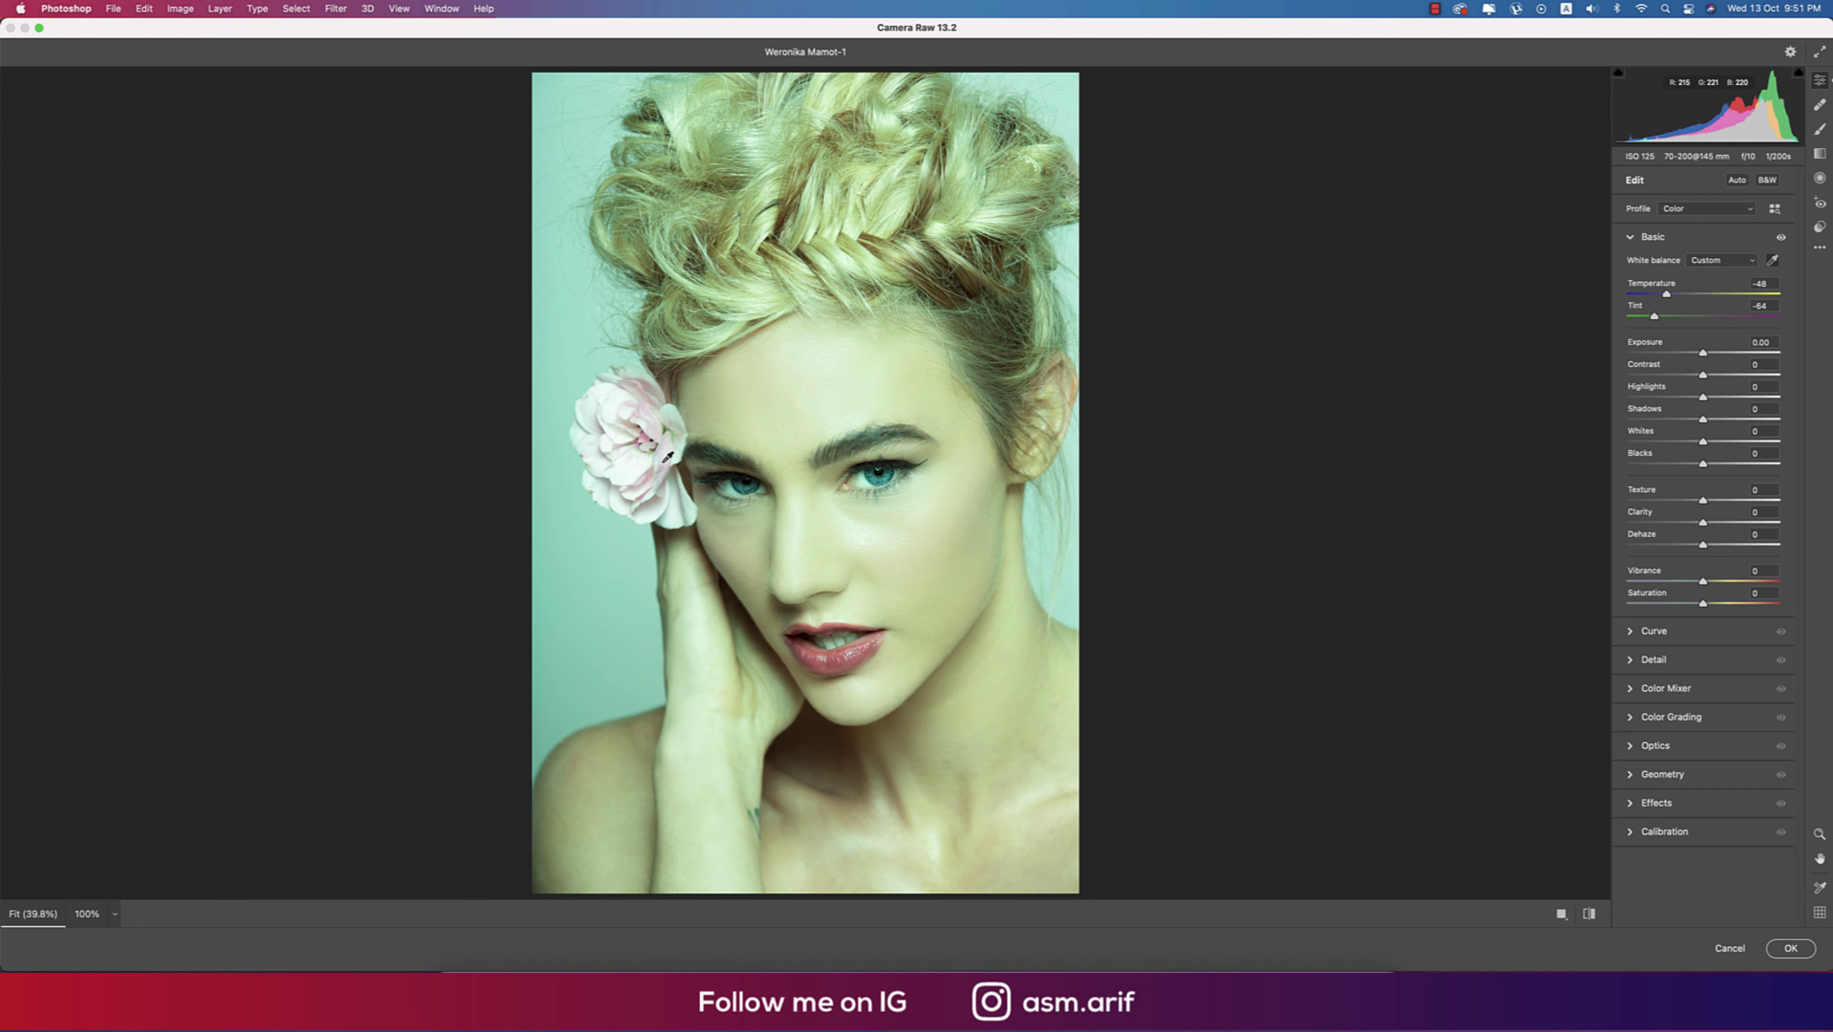
left_click(850, 652)
left_click(821, 583)
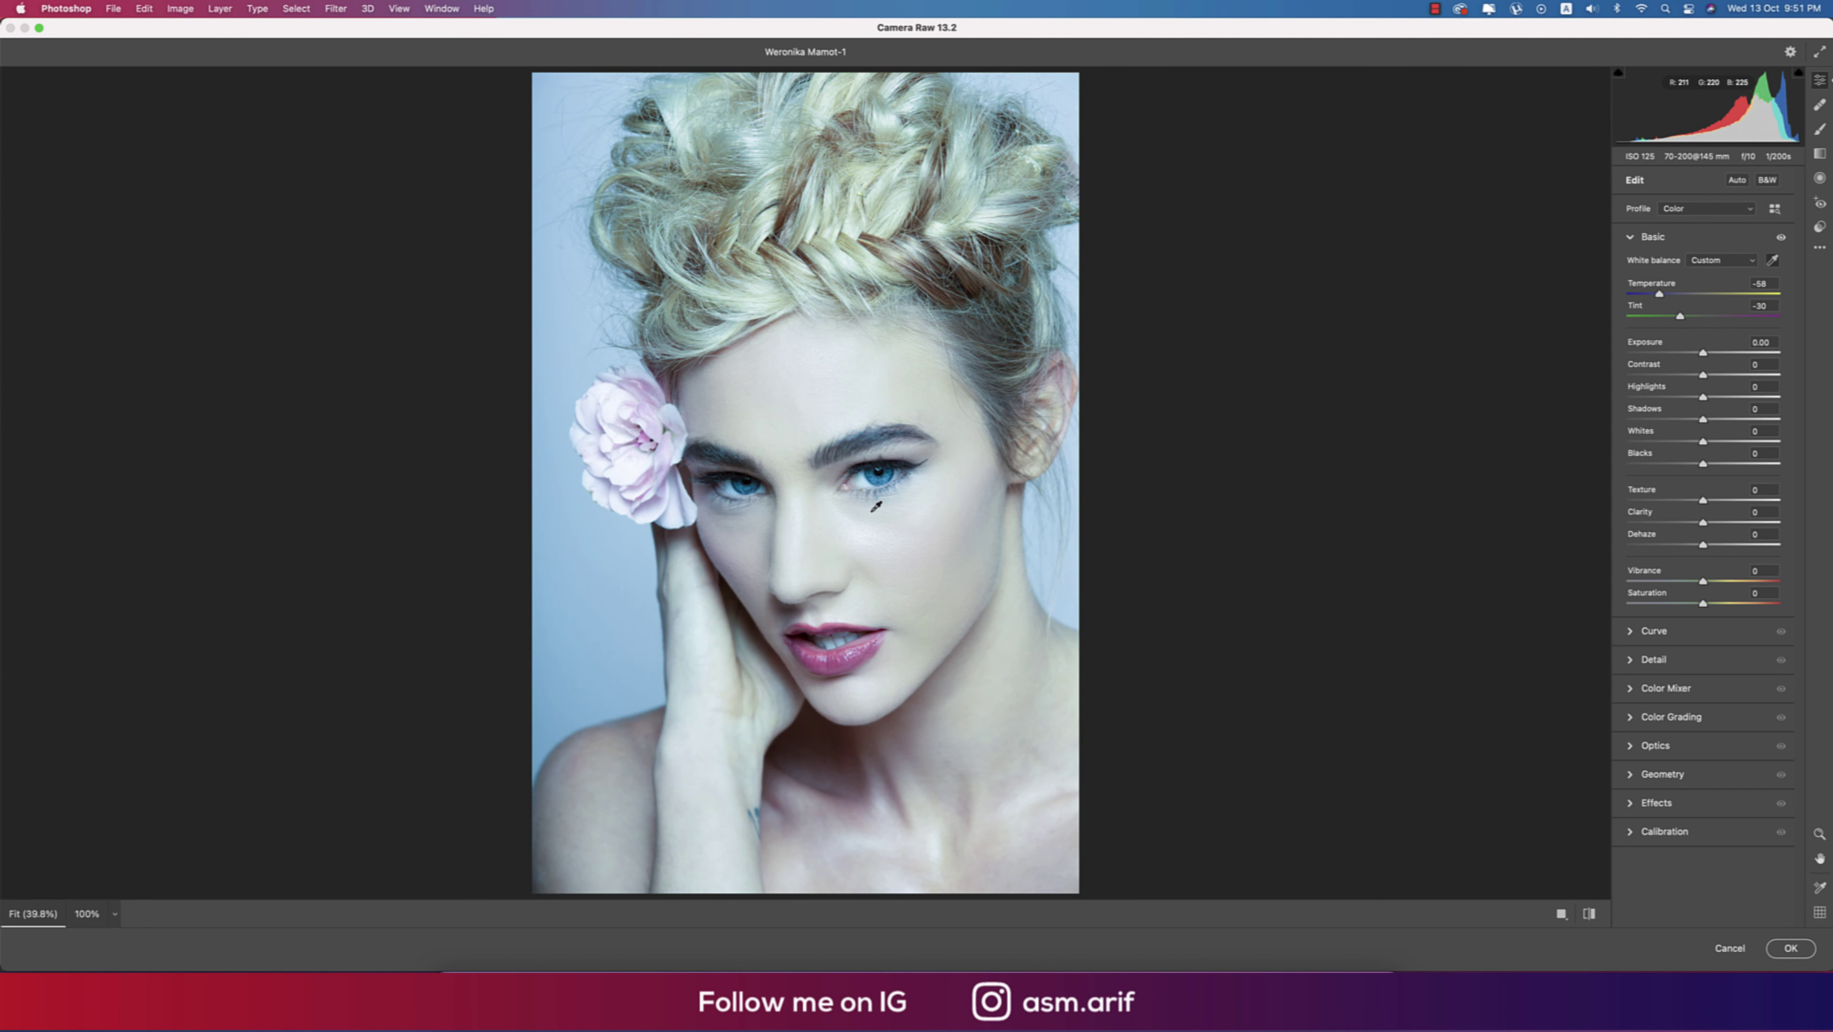
left_click(863, 486)
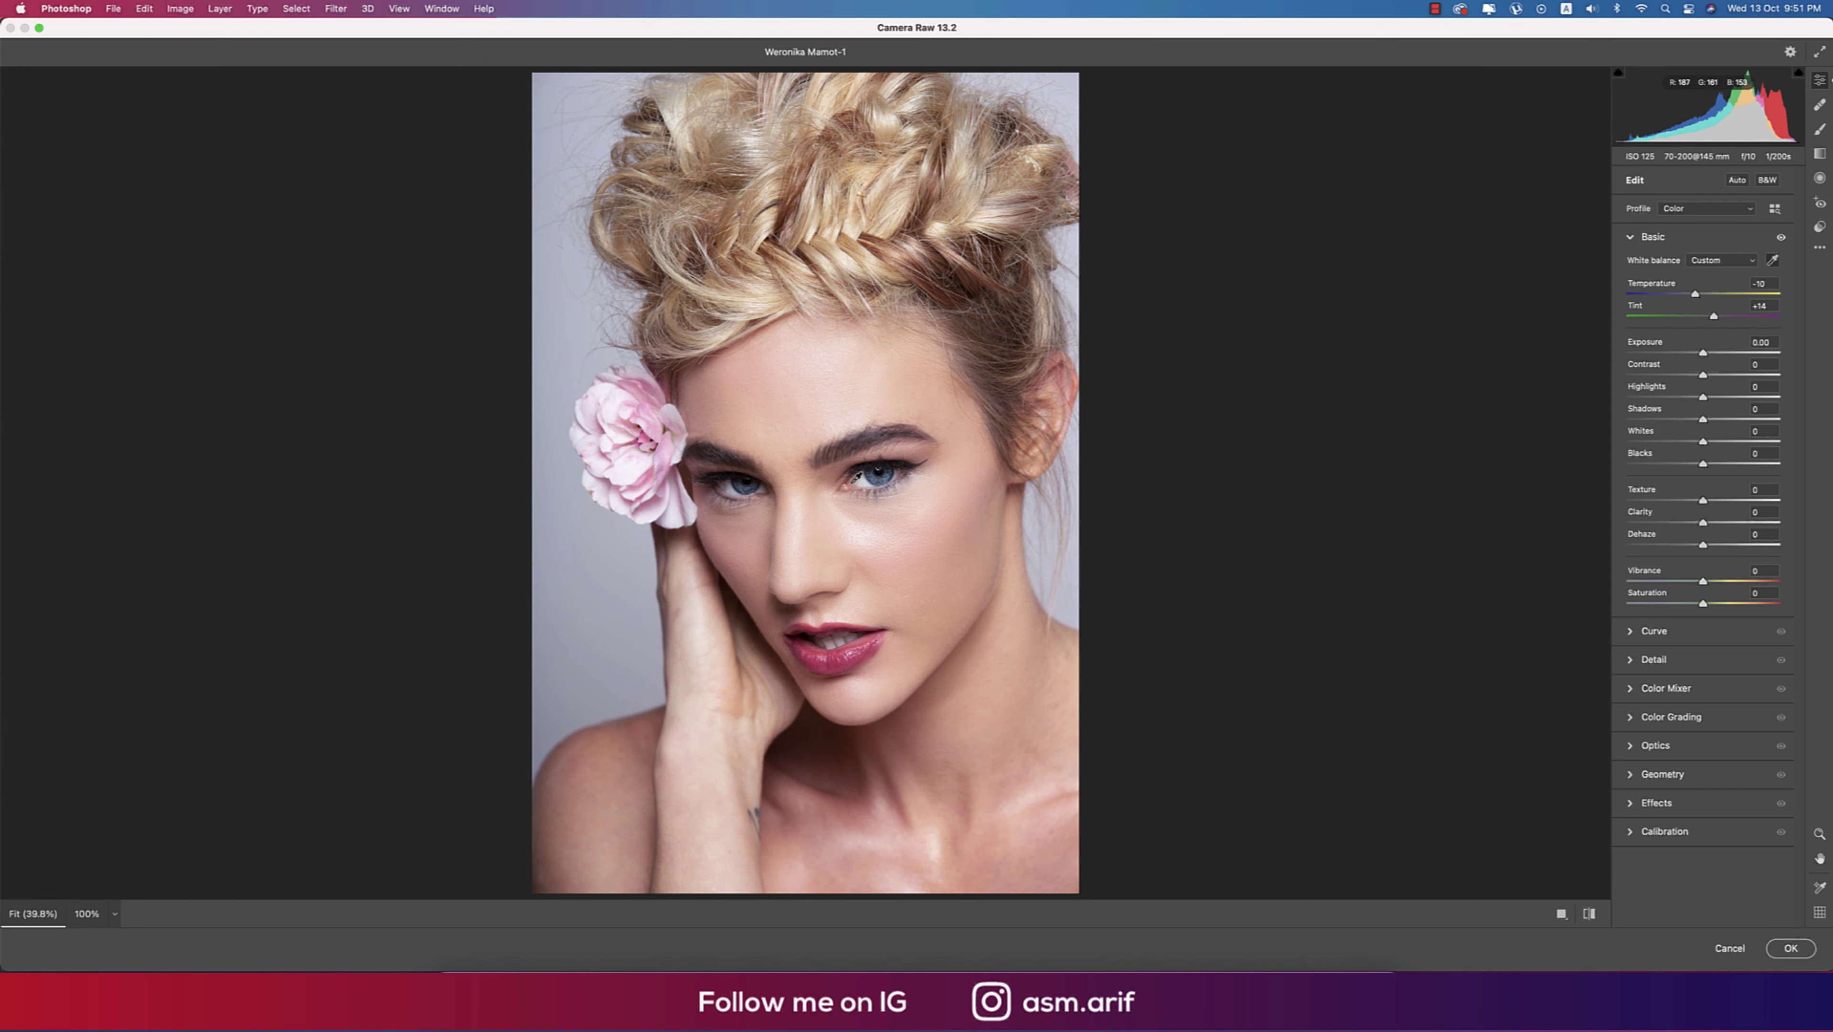
left_click(862, 482)
Raise the Blues, Aquas, Purples and Magentas saturation in the Color Mixer.
left_click(1637, 685)
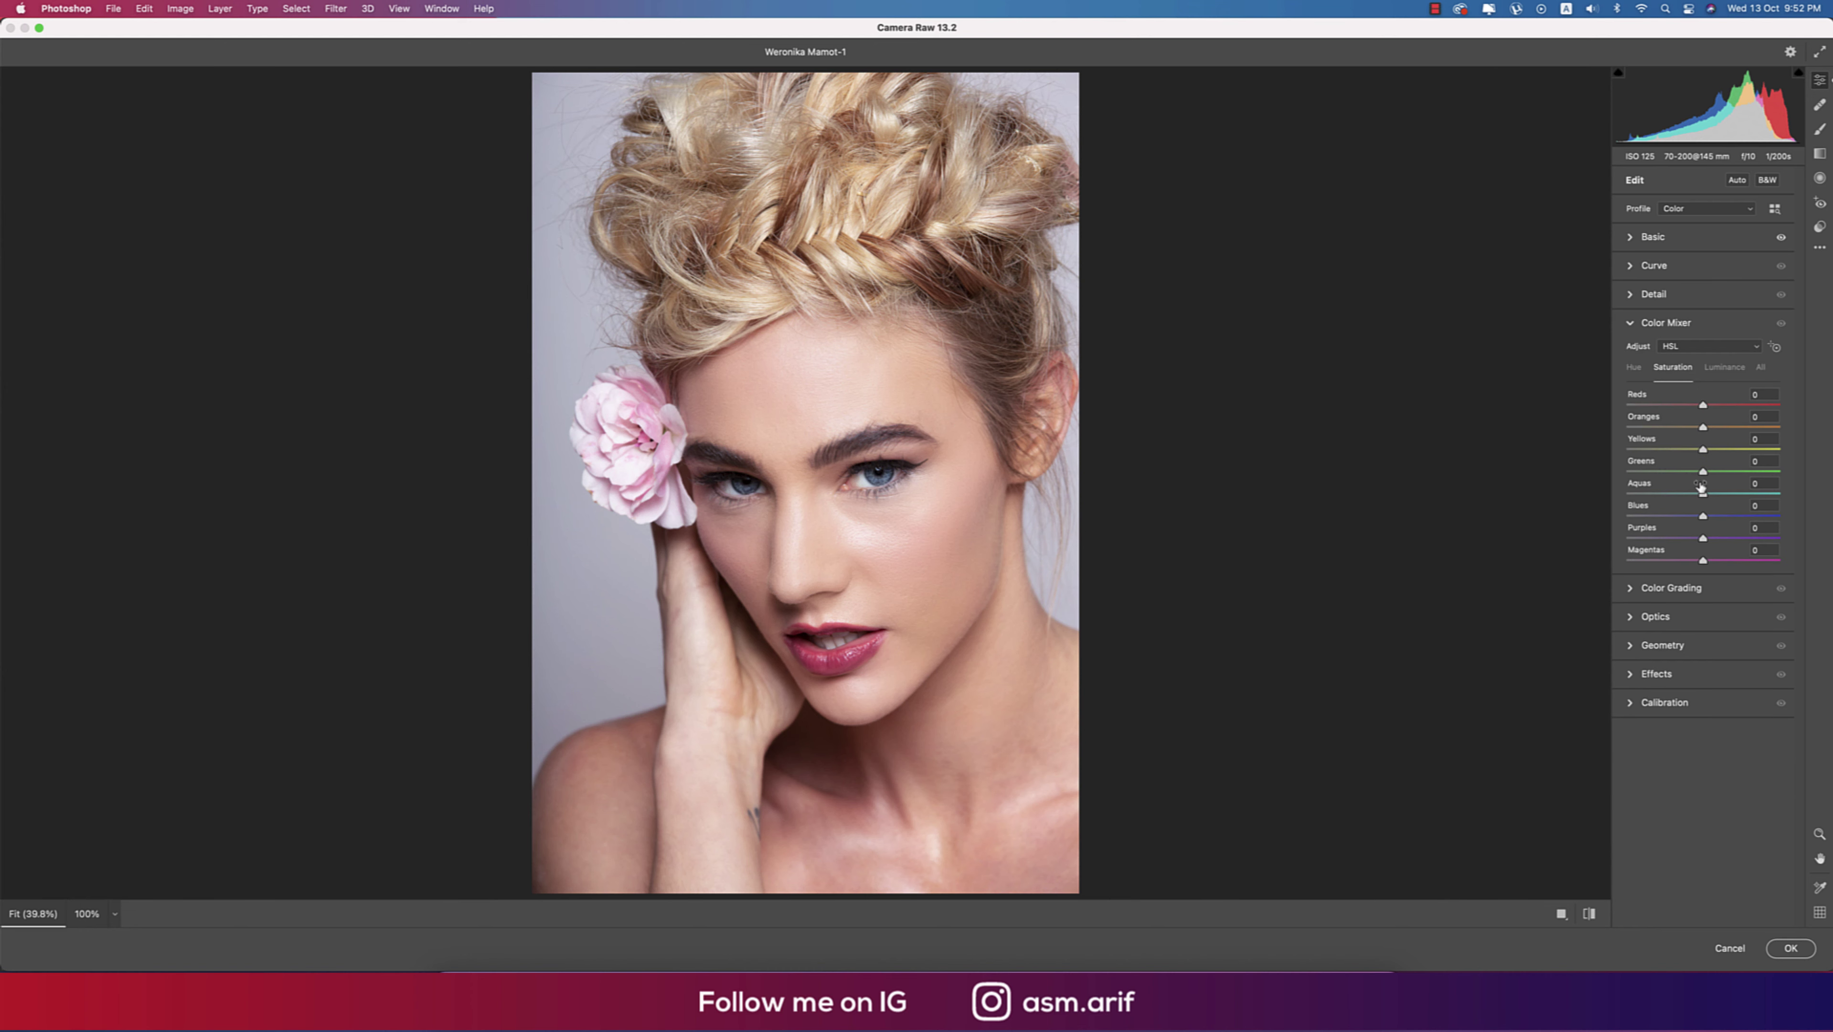
mouse_move(1706, 517)
left_mouse_down()
mouse_move(1754, 521)
mouse_move(1729, 496)
left_mouse_up()
left_click(1720, 369)
left_click(1681, 367)
left_click_drag(1704, 495, 1747, 496)
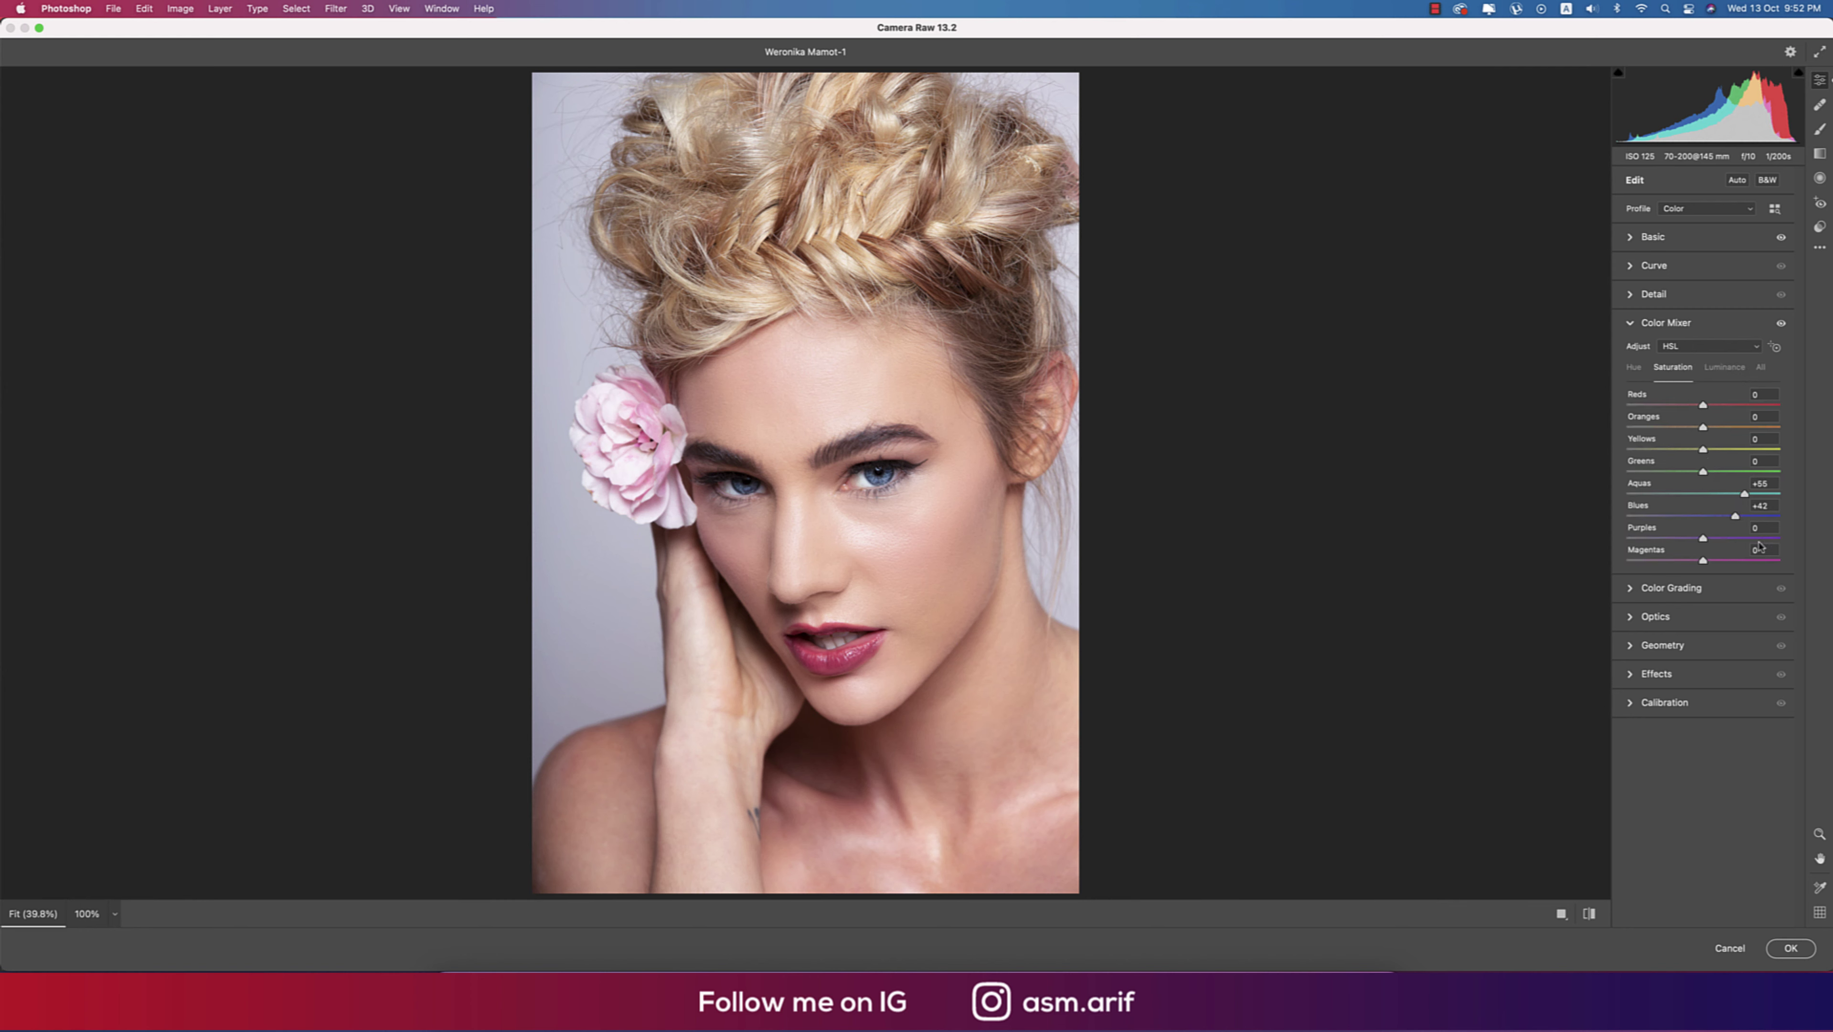
left_click_drag(1704, 538, 1723, 561)
Adjust the Reds and Yellows luminance, resetting Oranges luminance to 0.
left_click(1726, 366)
left_click_drag(1703, 404, 1713, 405)
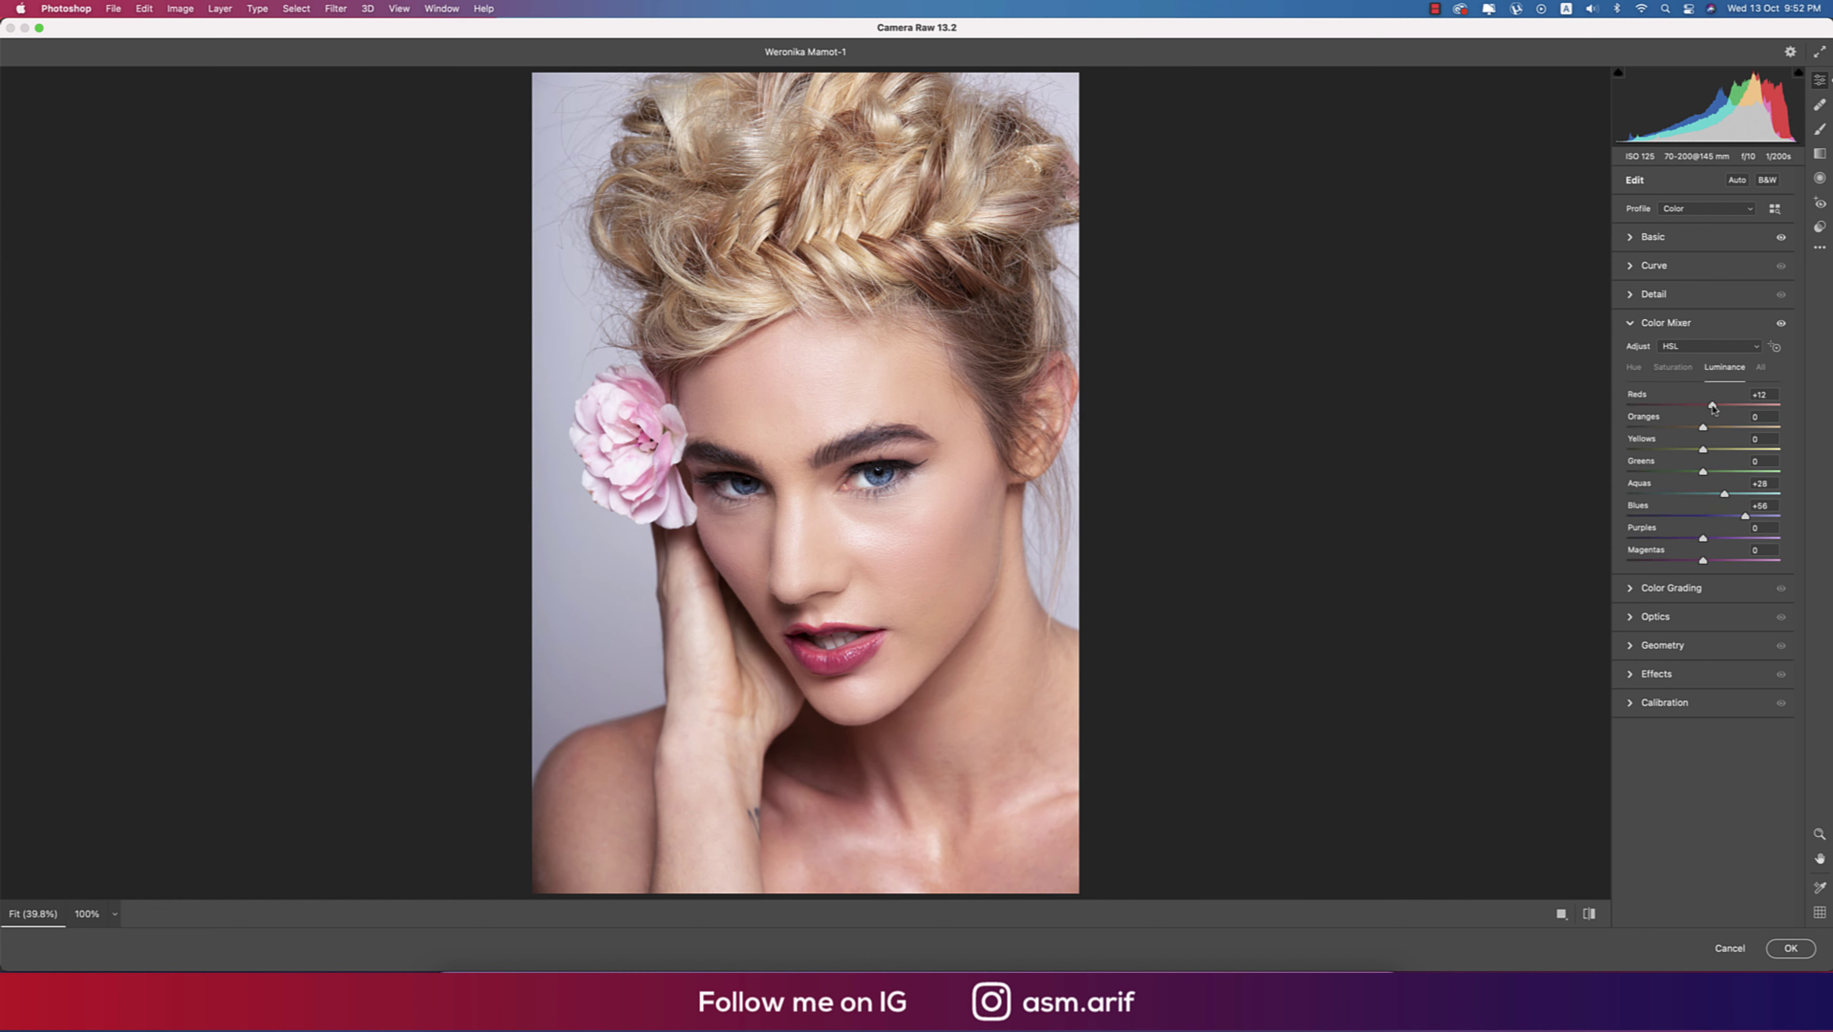
left_click(1716, 427)
left_click(1714, 450)
double_click(1716, 428)
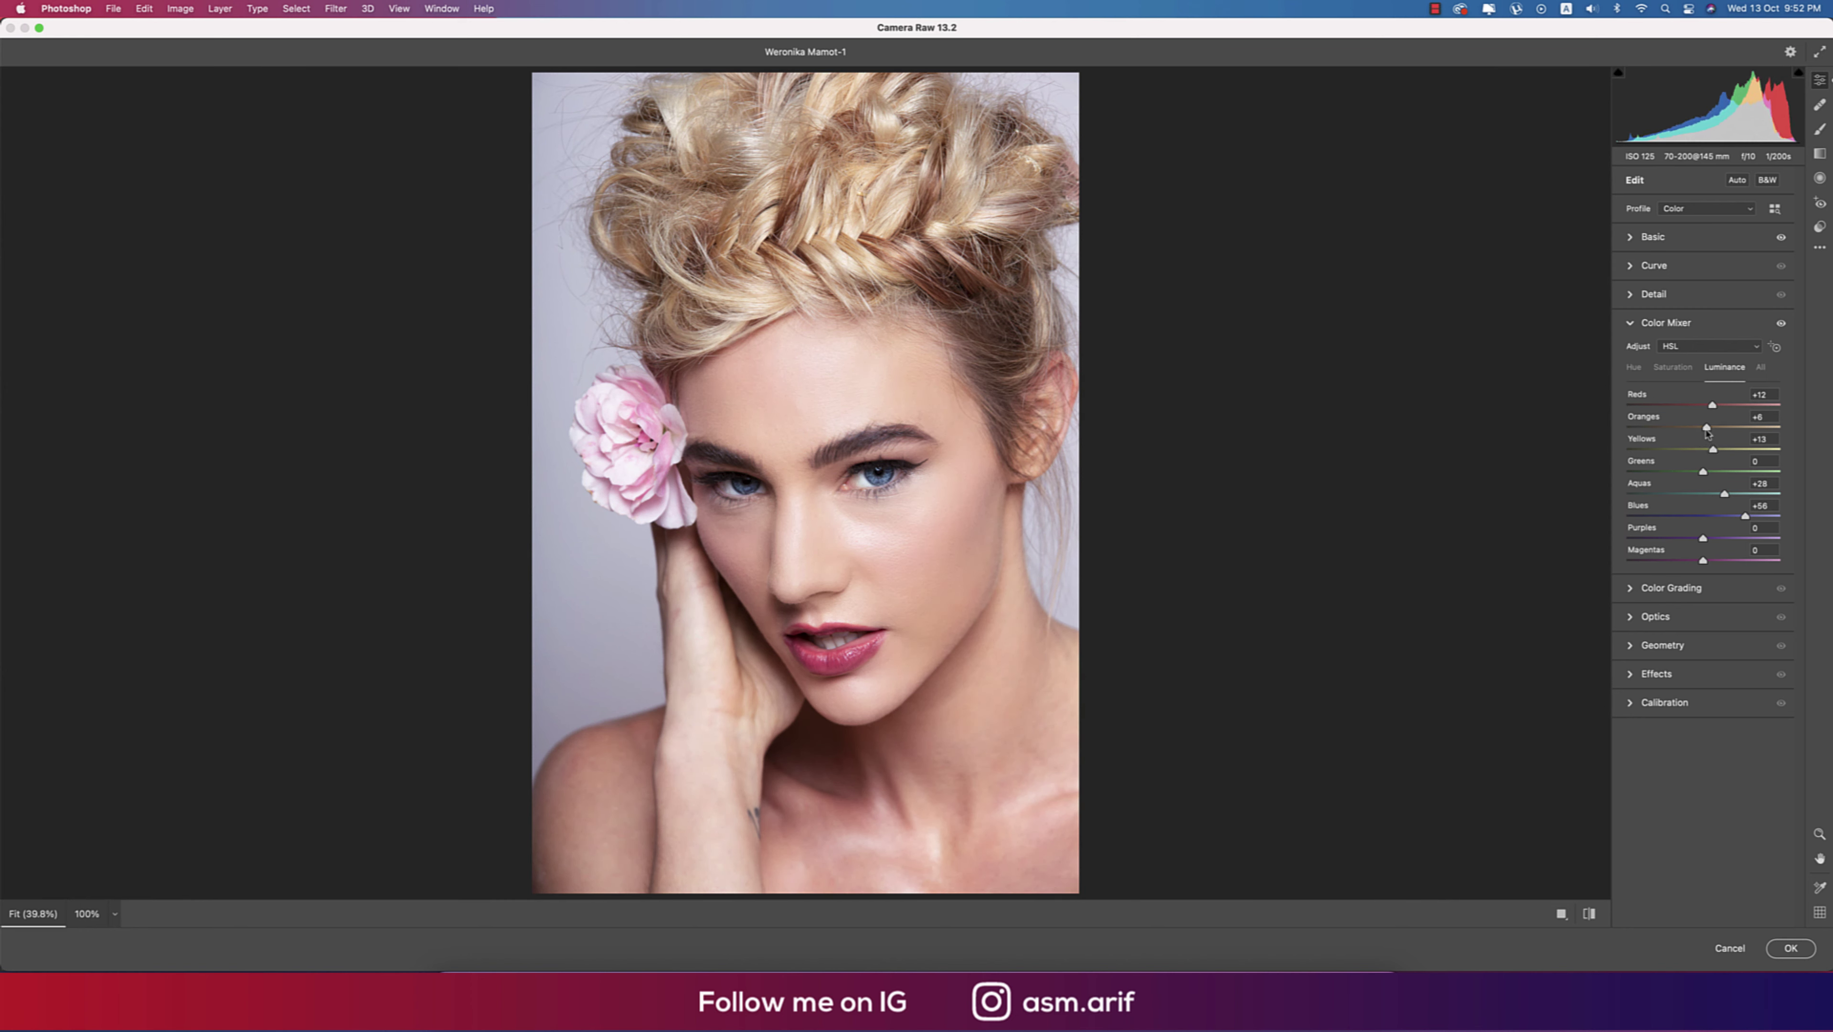
Slightly lower the Oranges and Reds saturation to tone down the lips.
left_click(1674, 369)
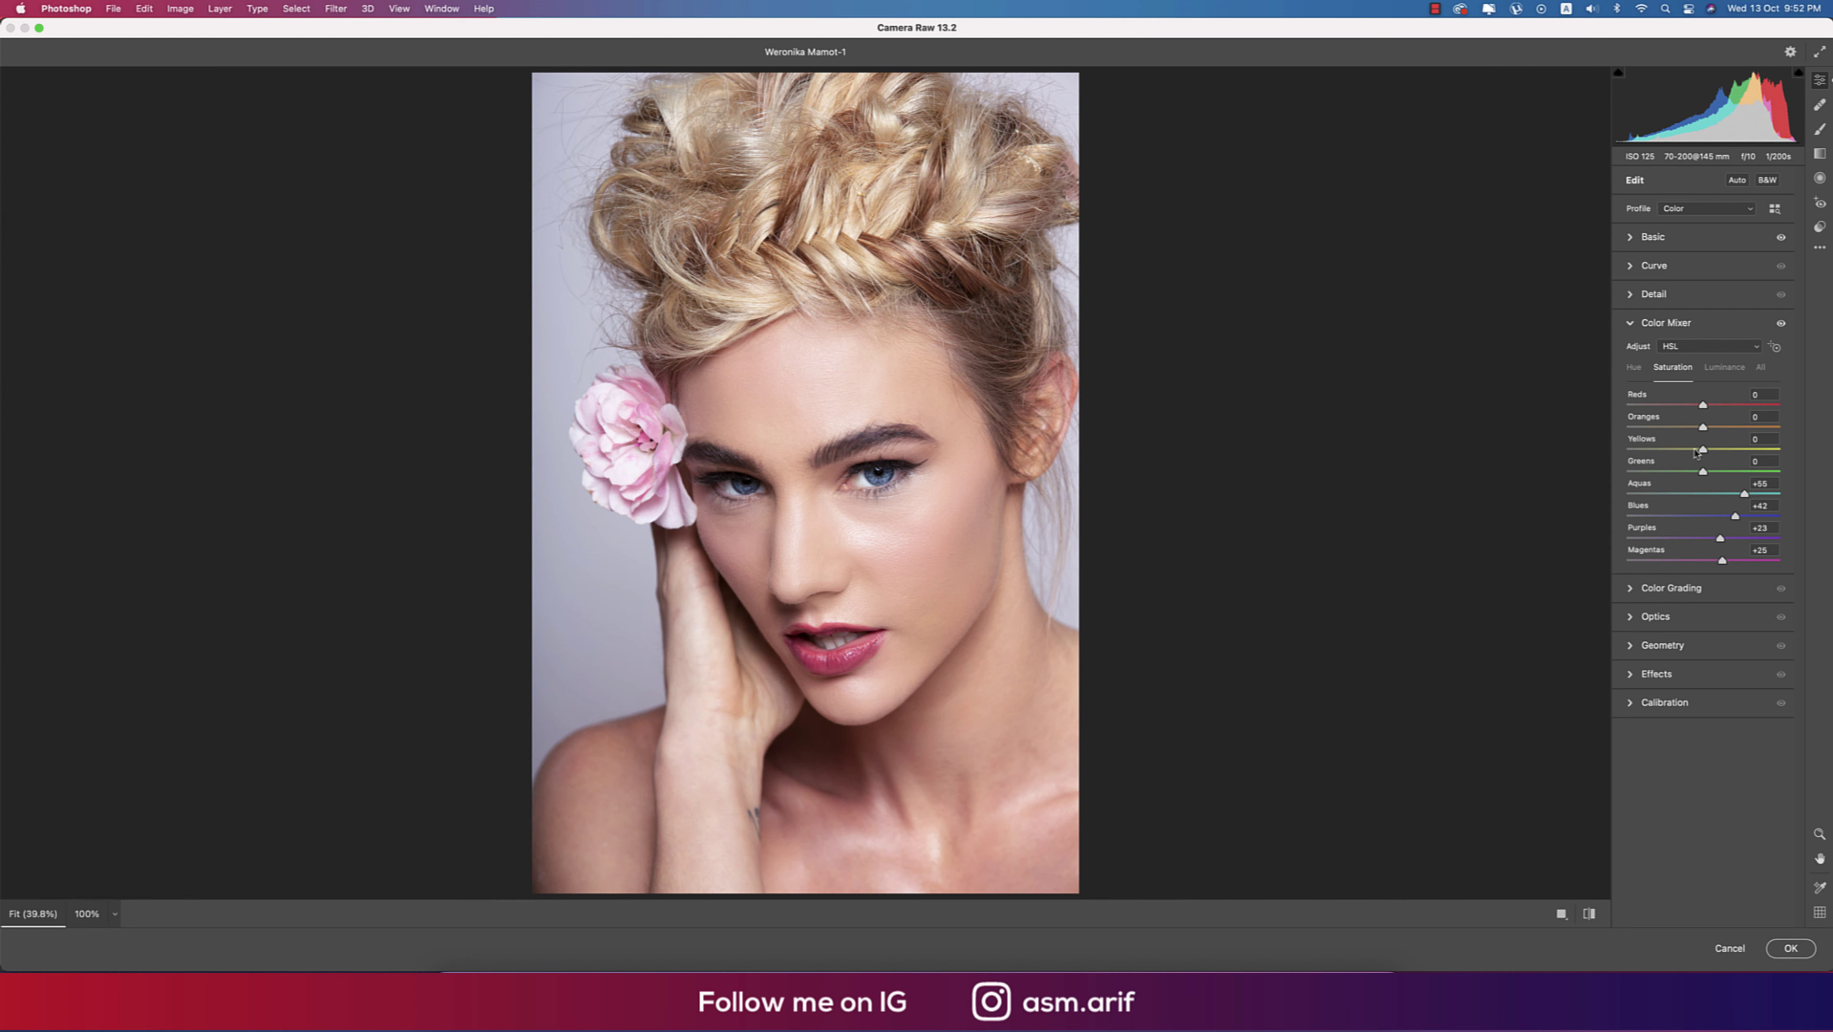
mouse_move(1703, 429)
left_mouse_down()
mouse_move(1751, 406)
mouse_move(1689, 406)
left_mouse_up()
left_click(1723, 368)
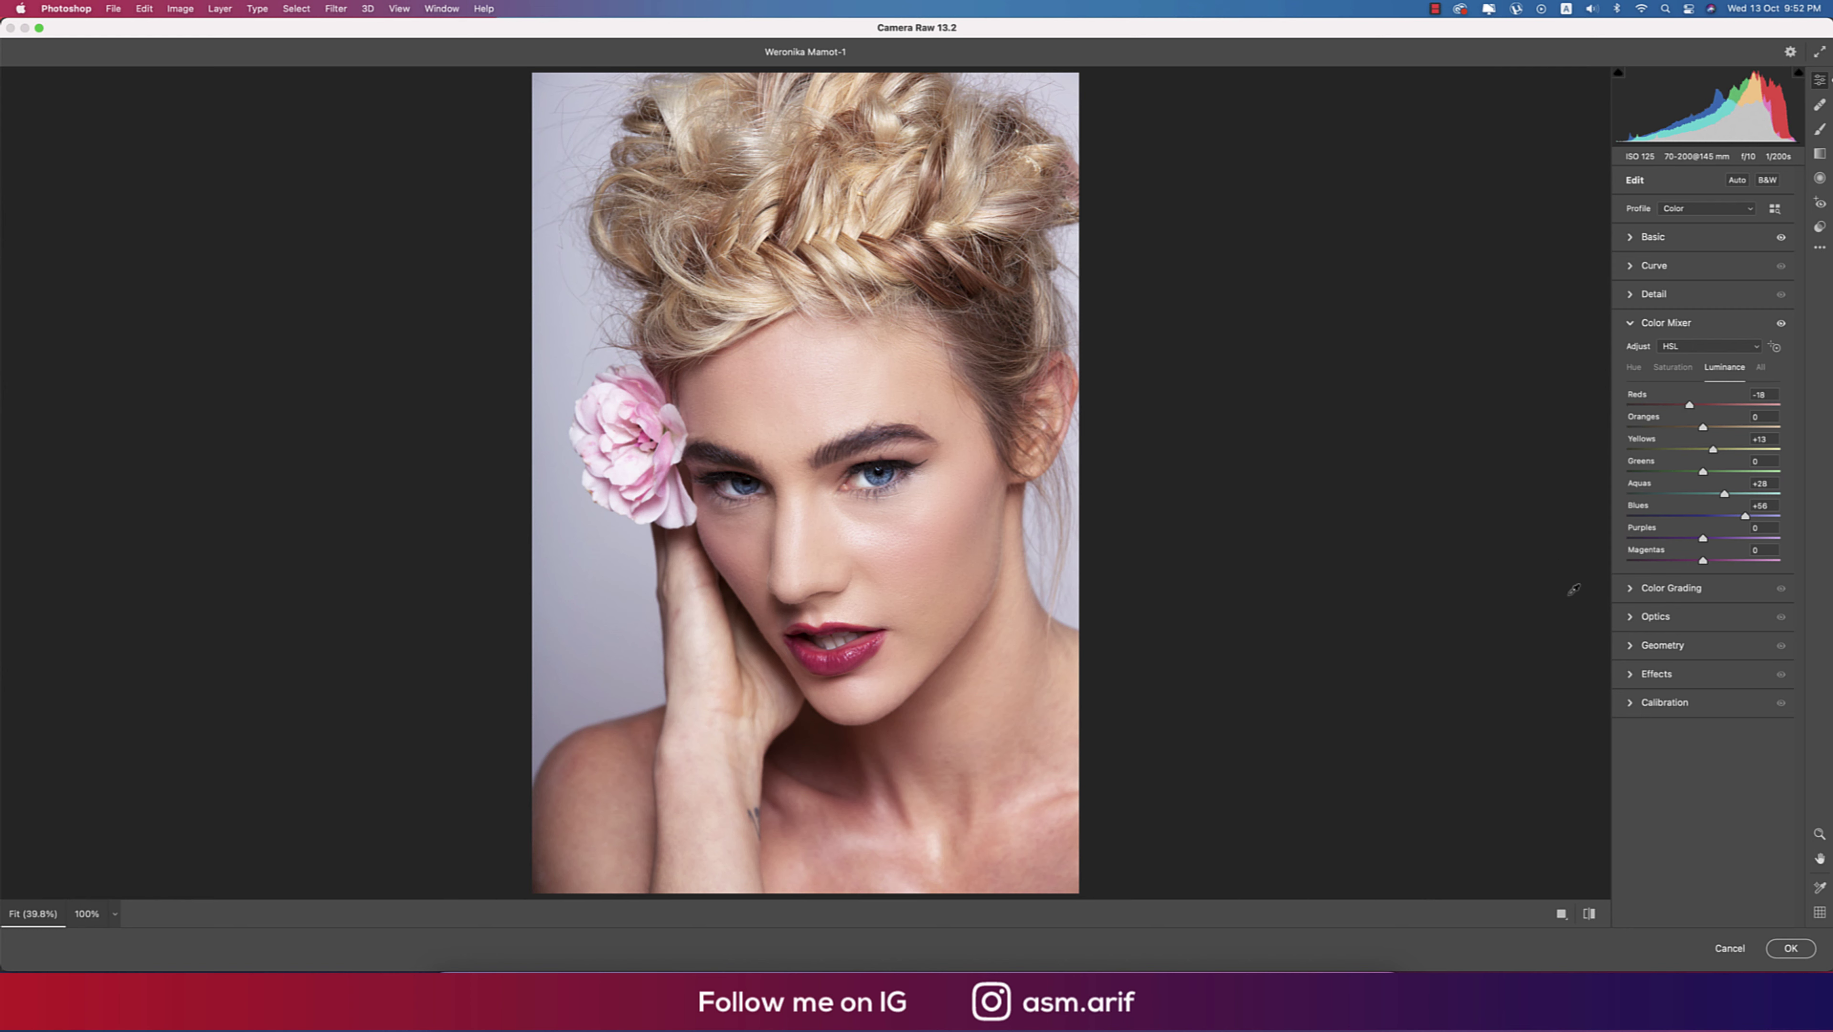
Set Noise Reduction to 15, Texture to +43 and Sharpening to 9.
left_click(1632, 325)
left_click(1647, 294)
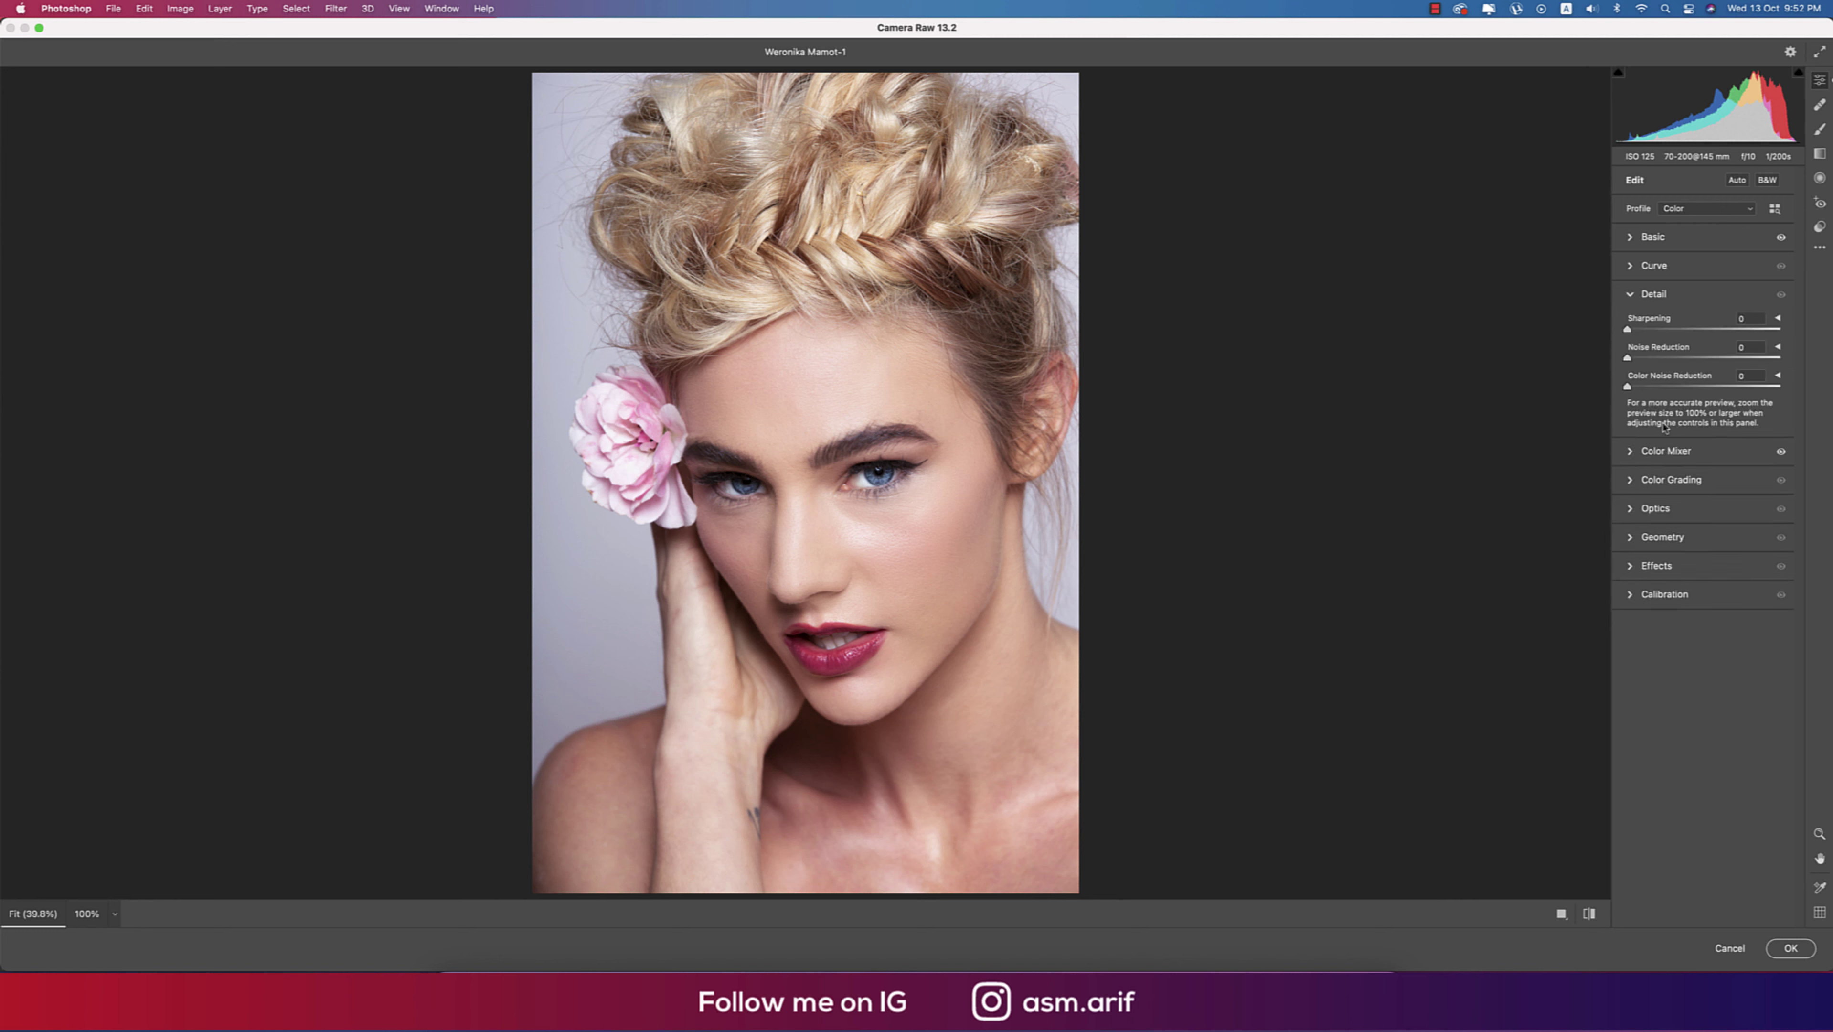
left_click(1650, 357)
left_click(1632, 297)
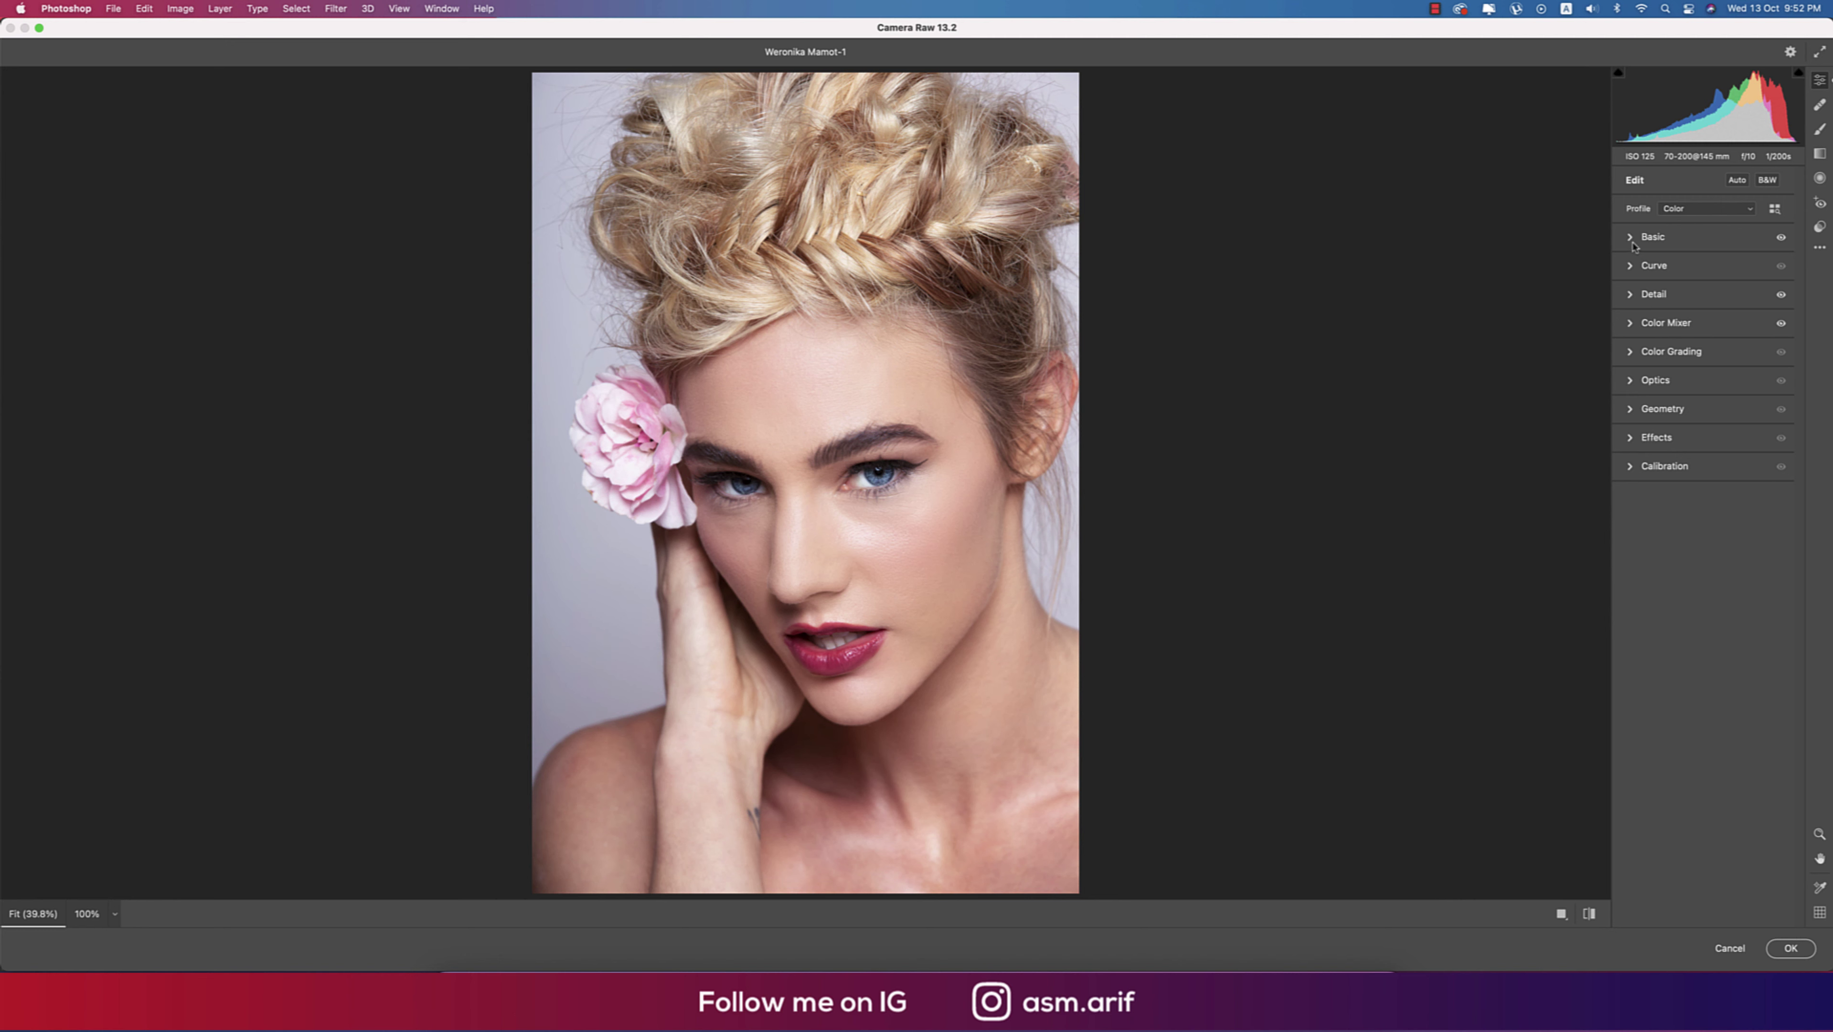
left_click(1634, 242)
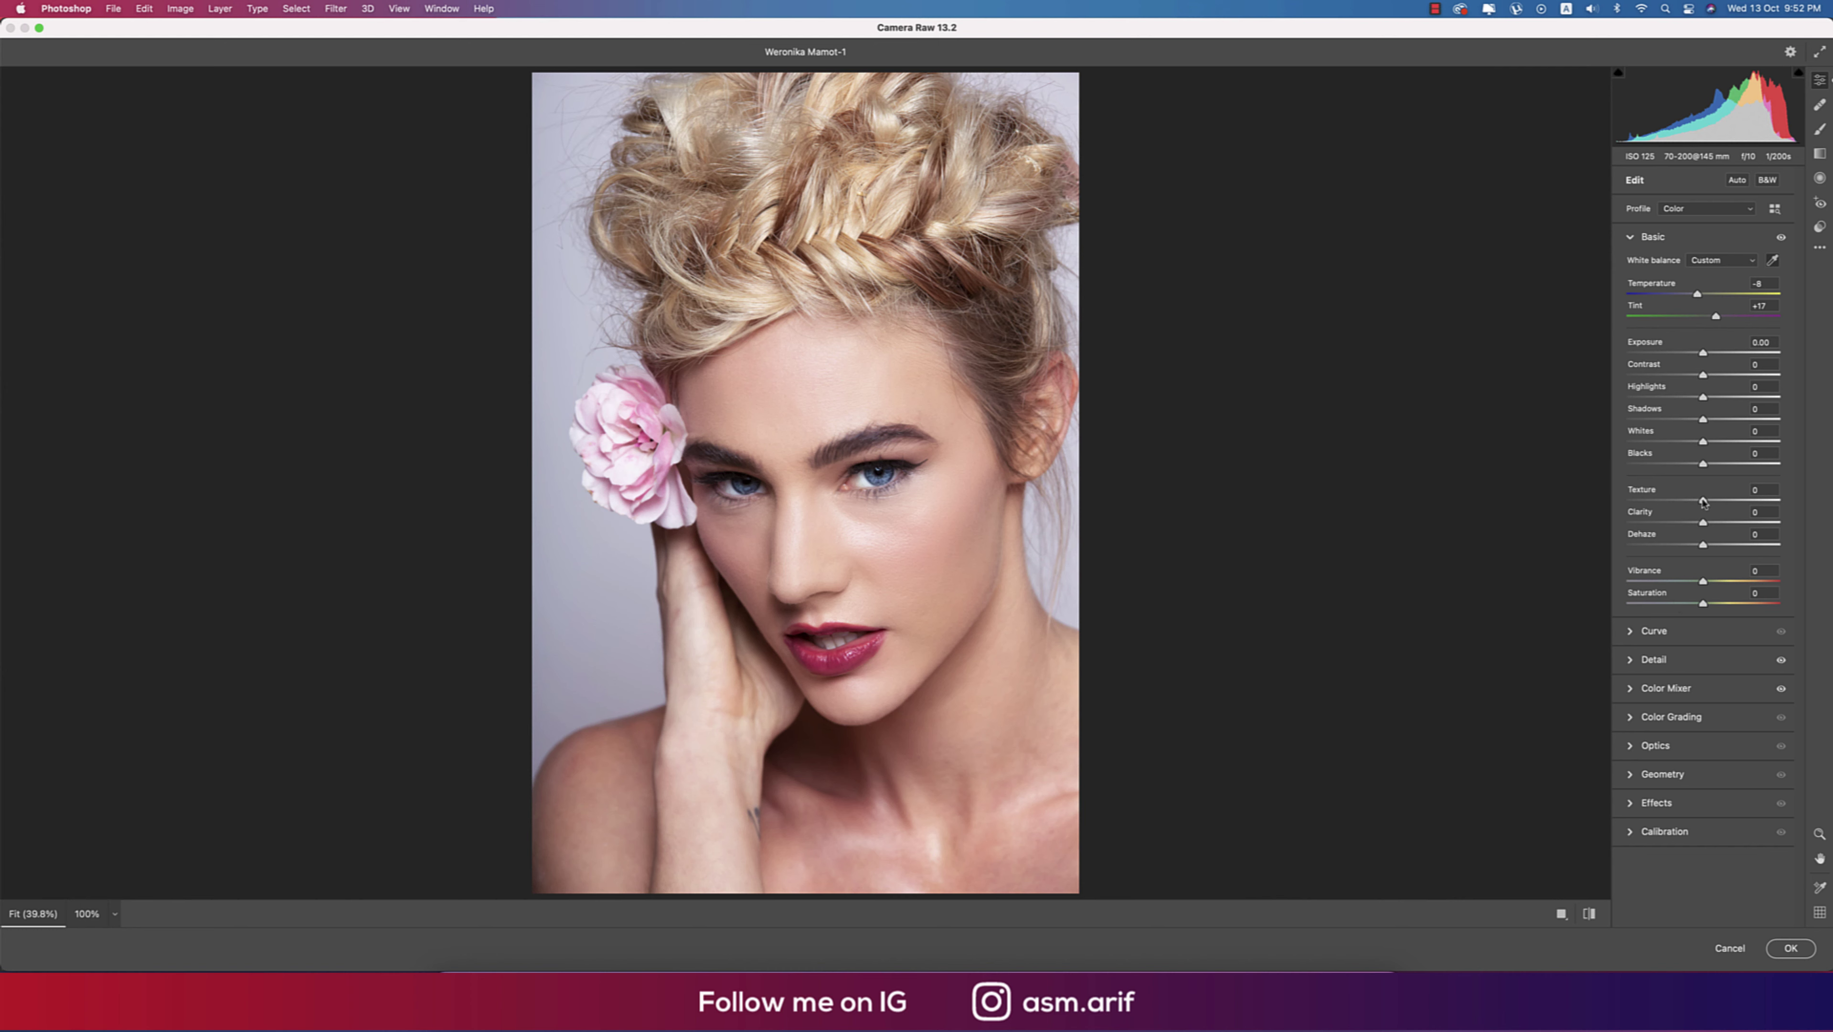
mouse_move(1720, 503)
left_mouse_down()
mouse_move(1738, 503)
mouse_move(1721, 504)
left_mouse_up()
left_click(1632, 659)
left_click_drag(1628, 329, 1639, 329)
Shift the Calibration primaries: Red Hue -2, Red Saturation +8, Green Hue +25, Blue Hue +8.
left_click(1634, 296)
left_click(1634, 470)
left_click_drag(1704, 720, 1709, 724)
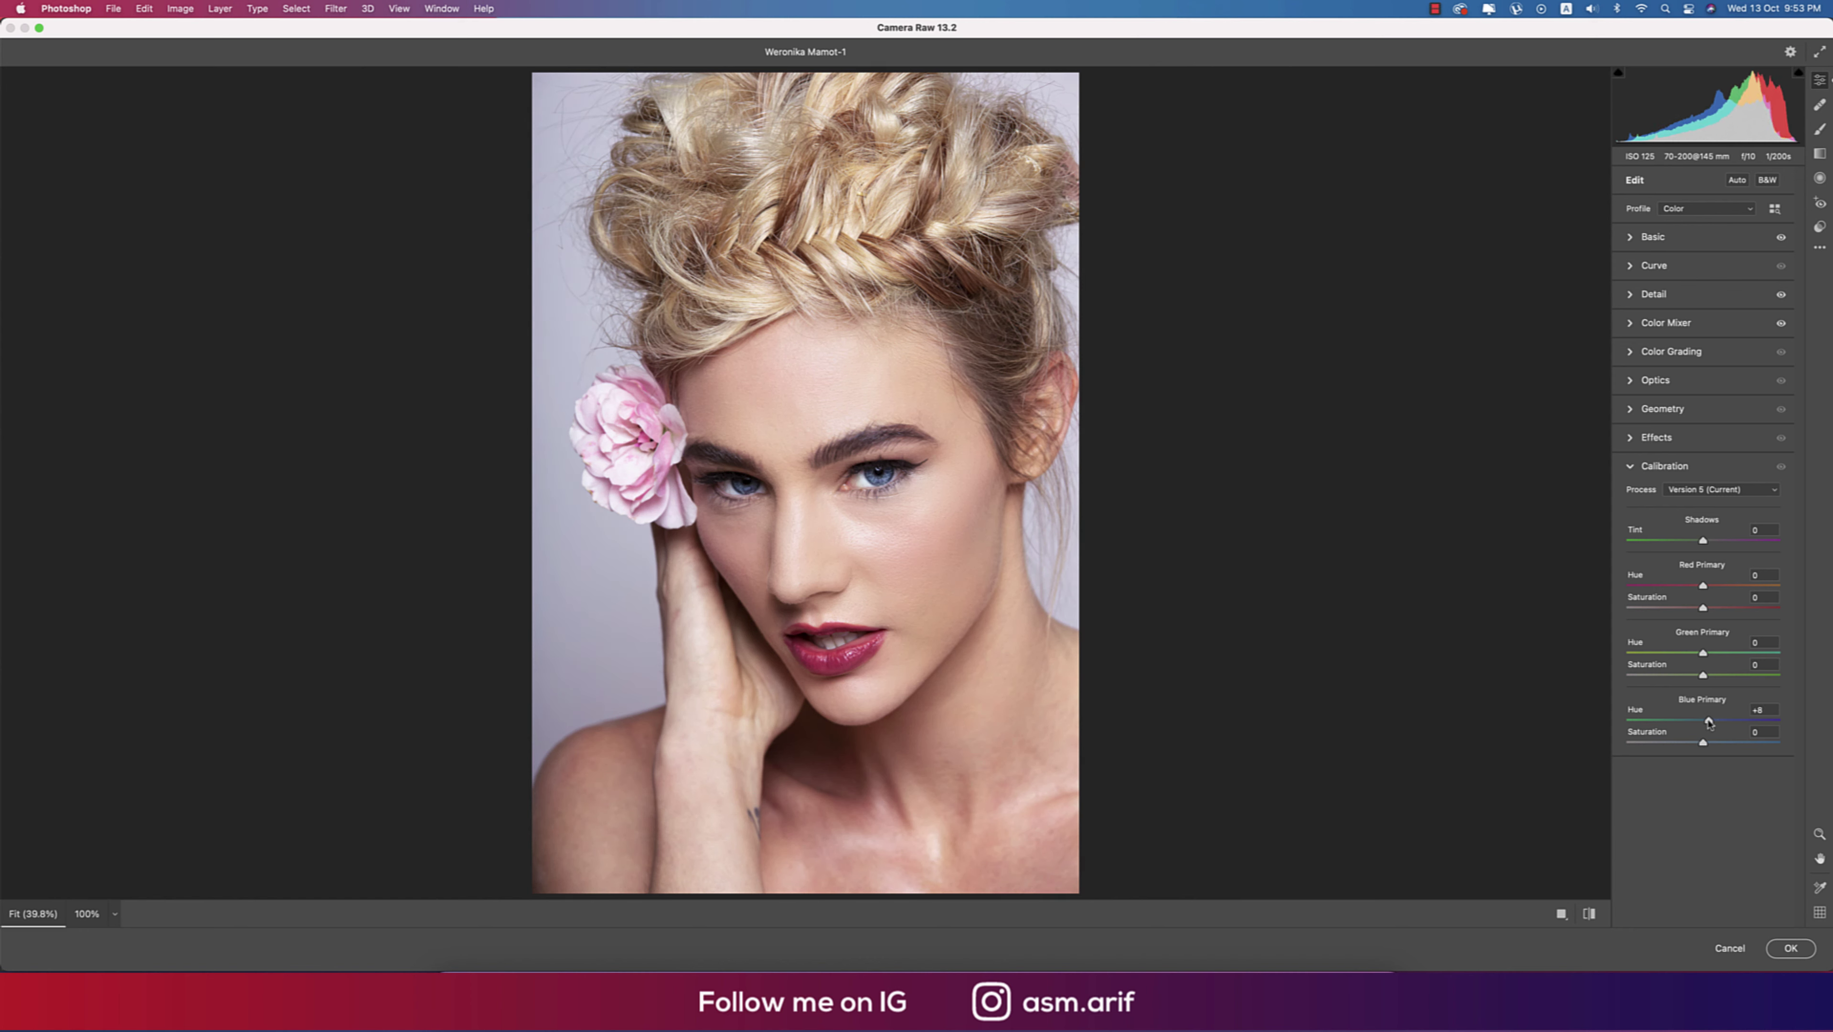
left_click_drag(1703, 585, 1725, 660)
Commit the Camera Raw edits and launch Color Efex Pro, postponing the update and accepting the warning.
left_click(1777, 947)
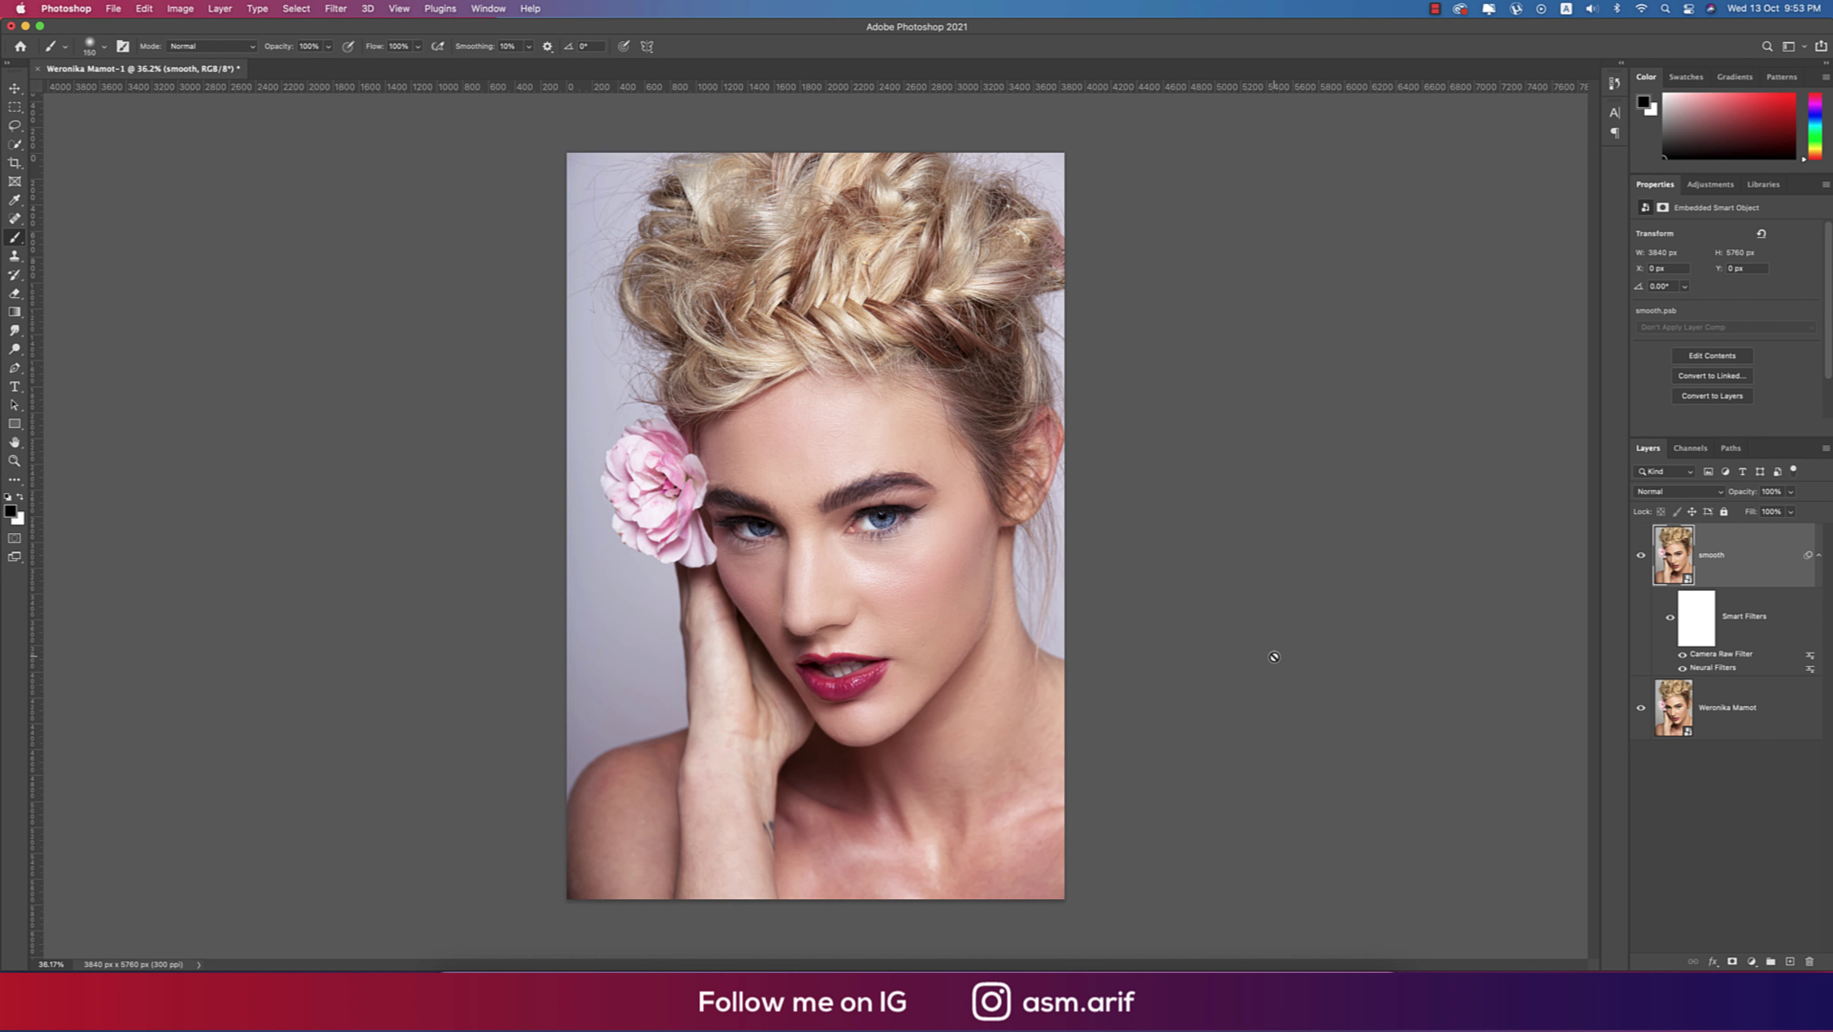
left_click(337, 10)
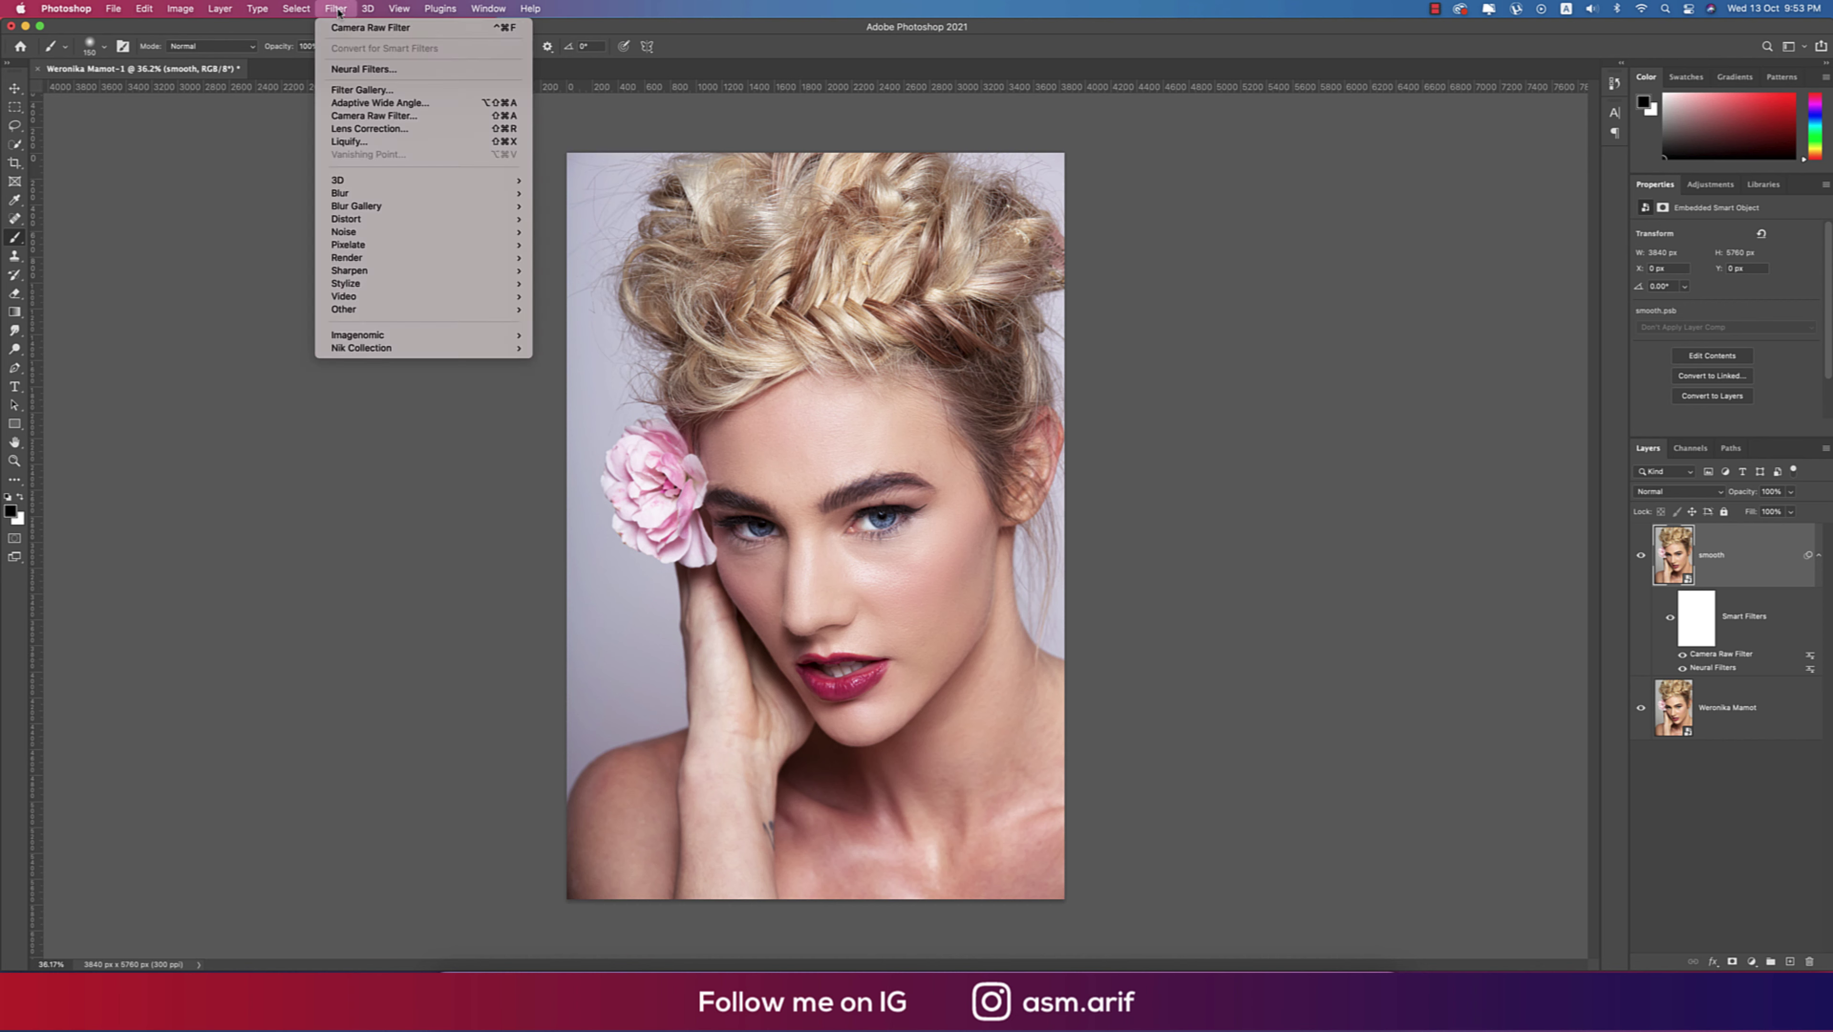
mouse_move(422, 336)
left_click(544, 361)
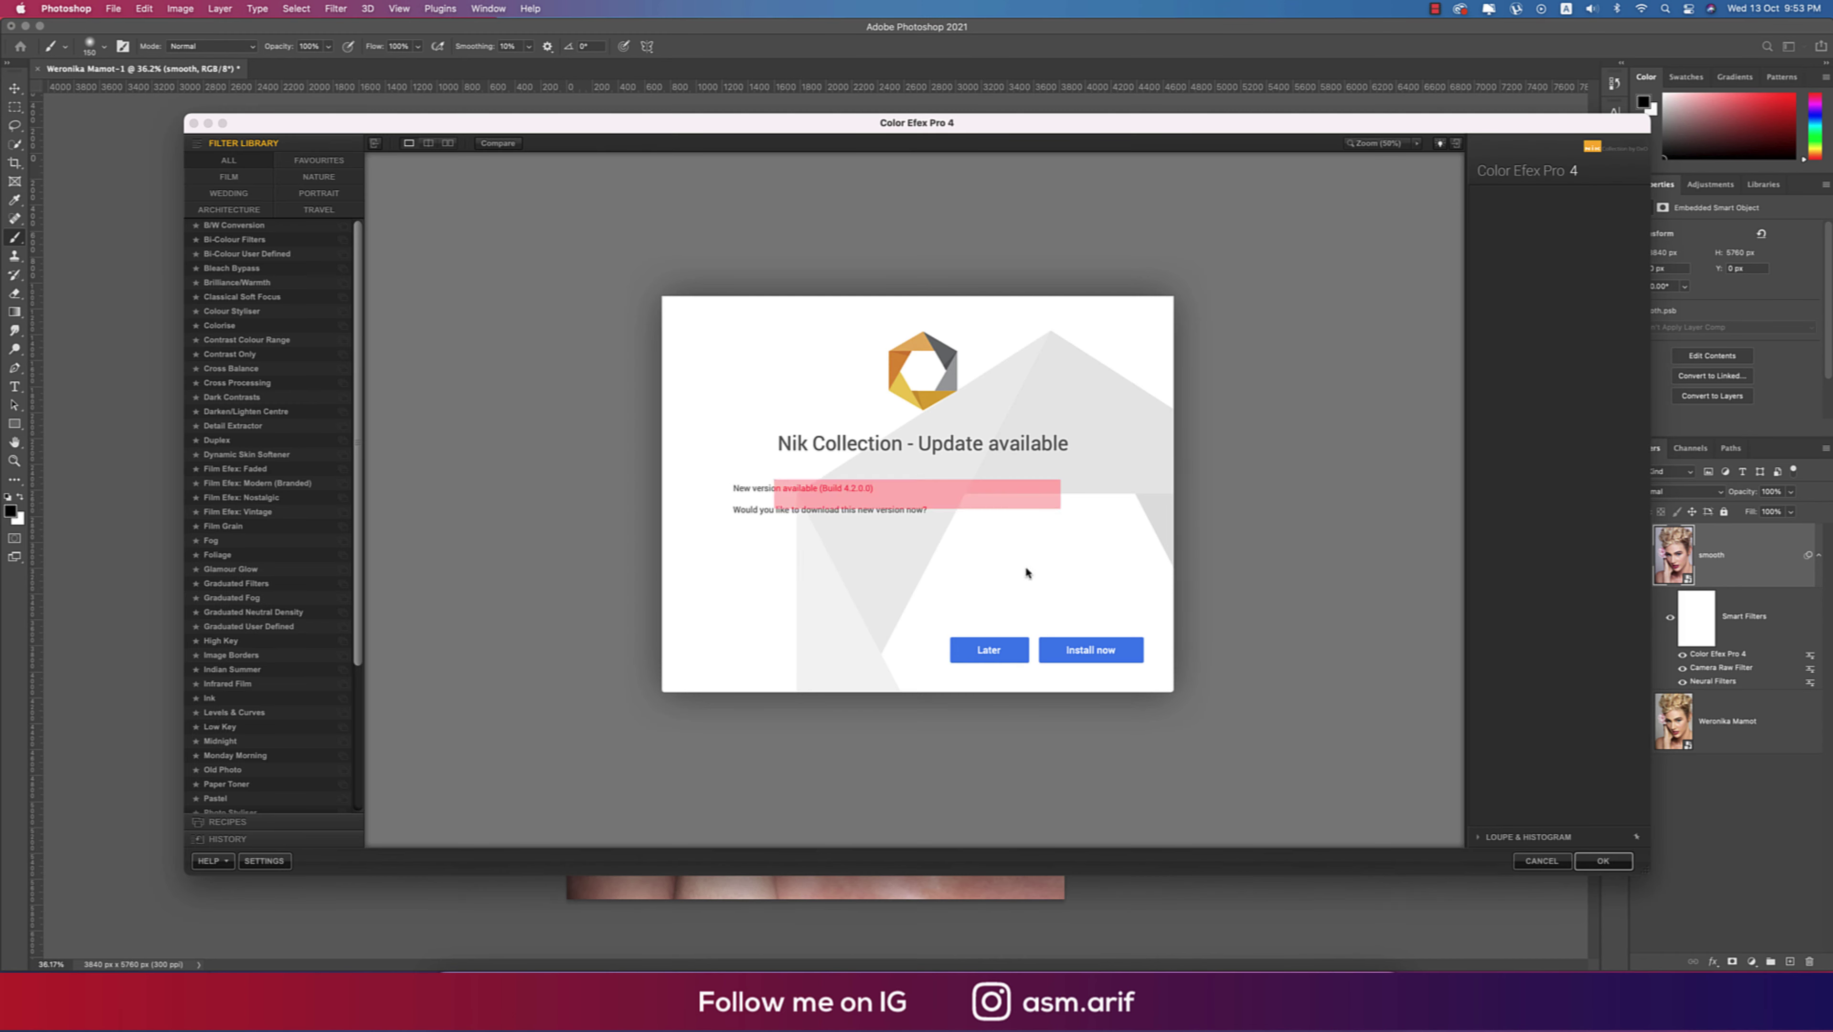
left_click(989, 650)
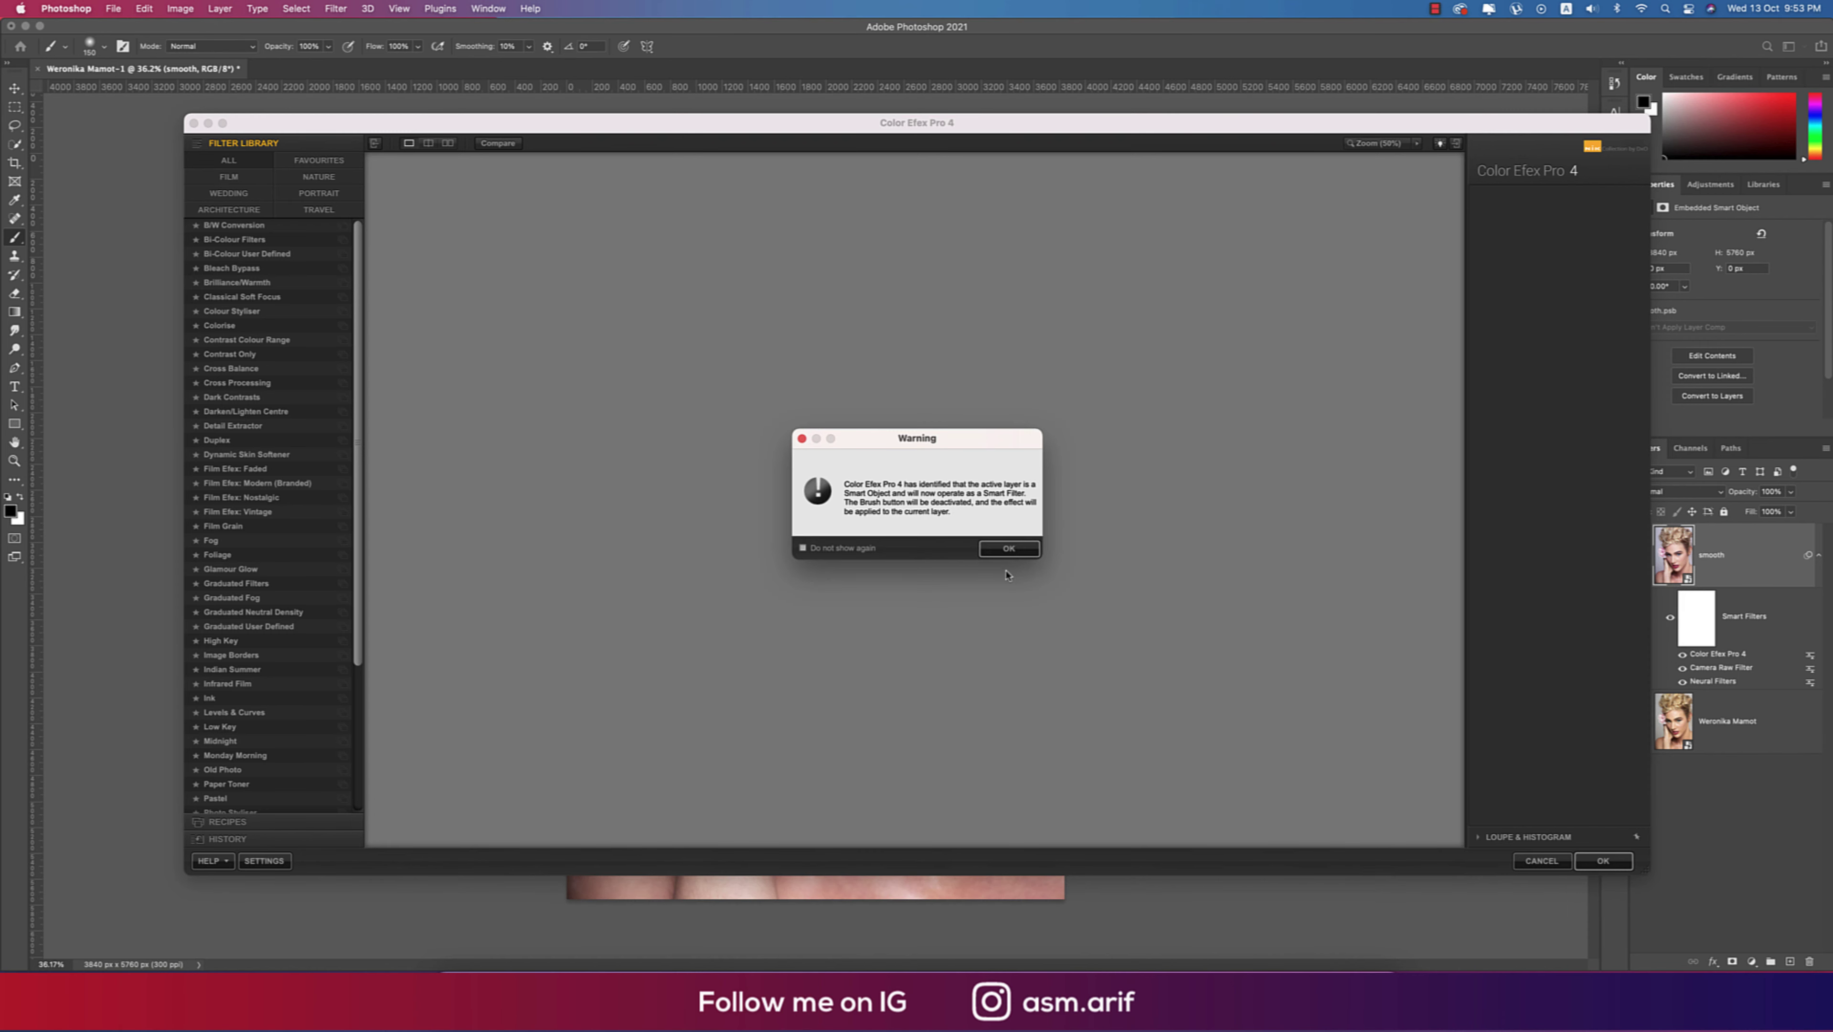
left_click(1009, 548)
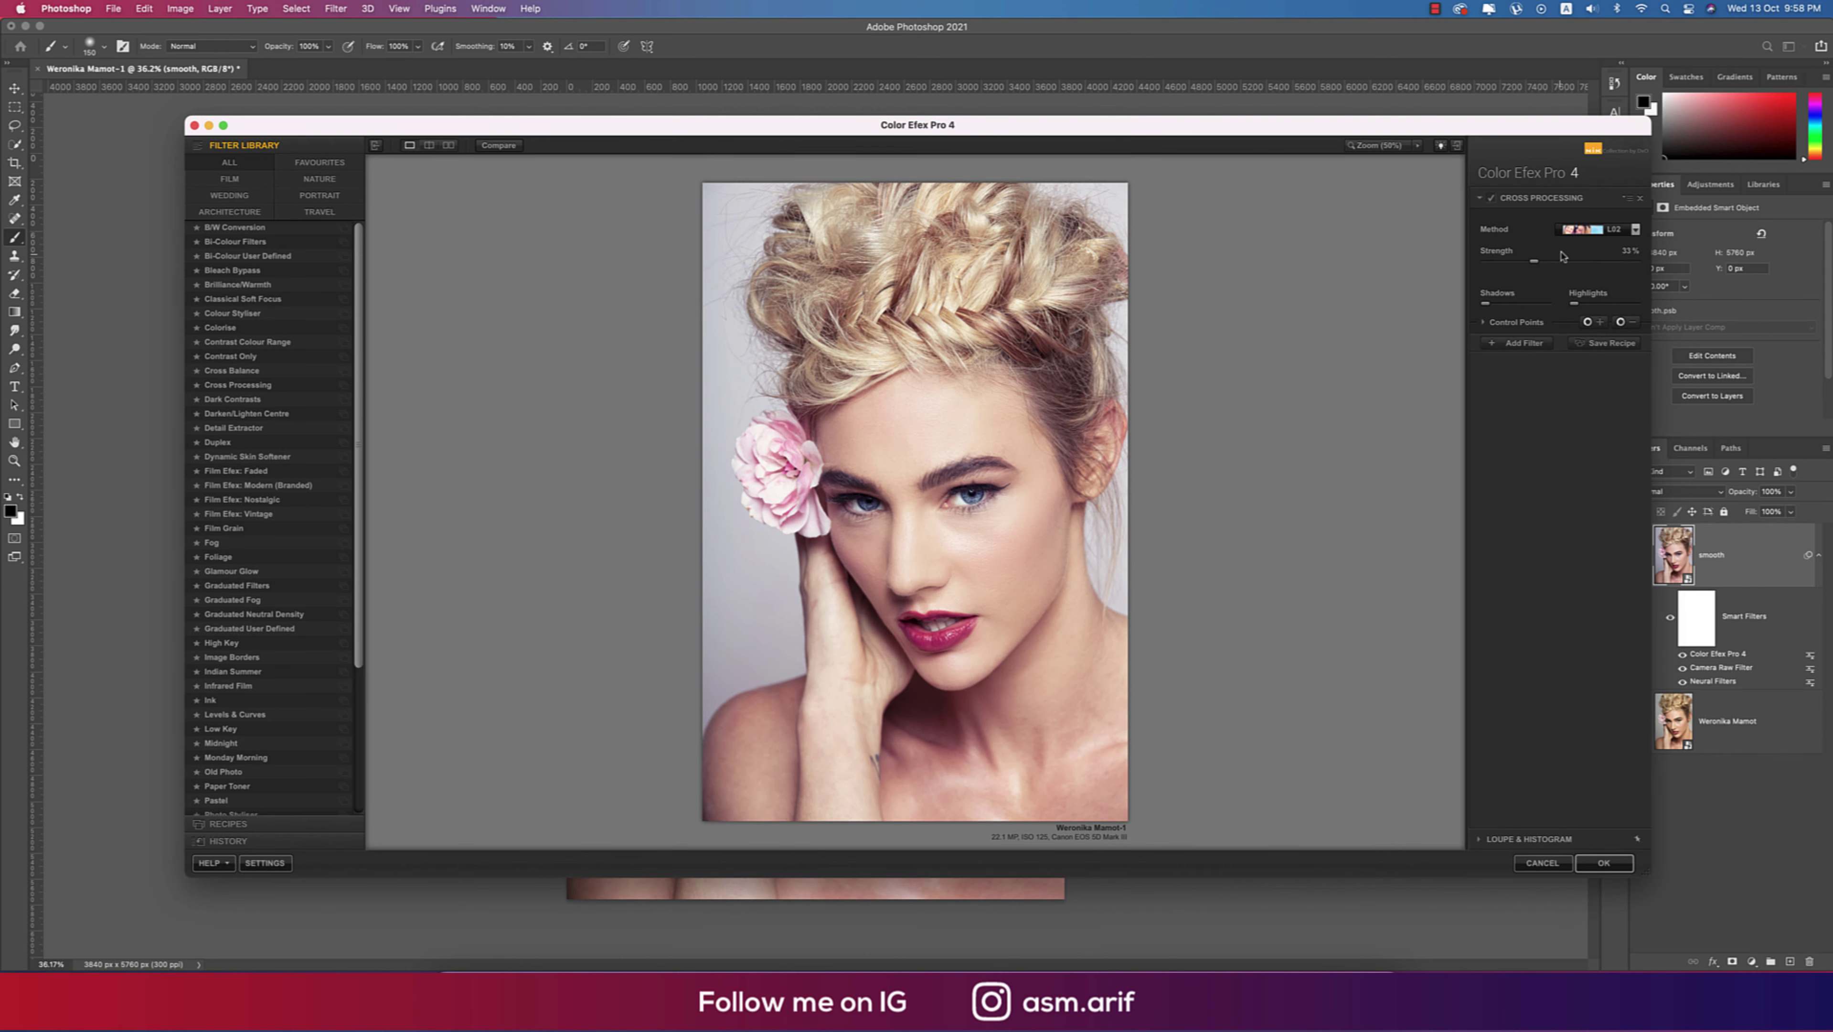
Apply a Cross Processing grade using the L02 method.
left_click(1573, 228)
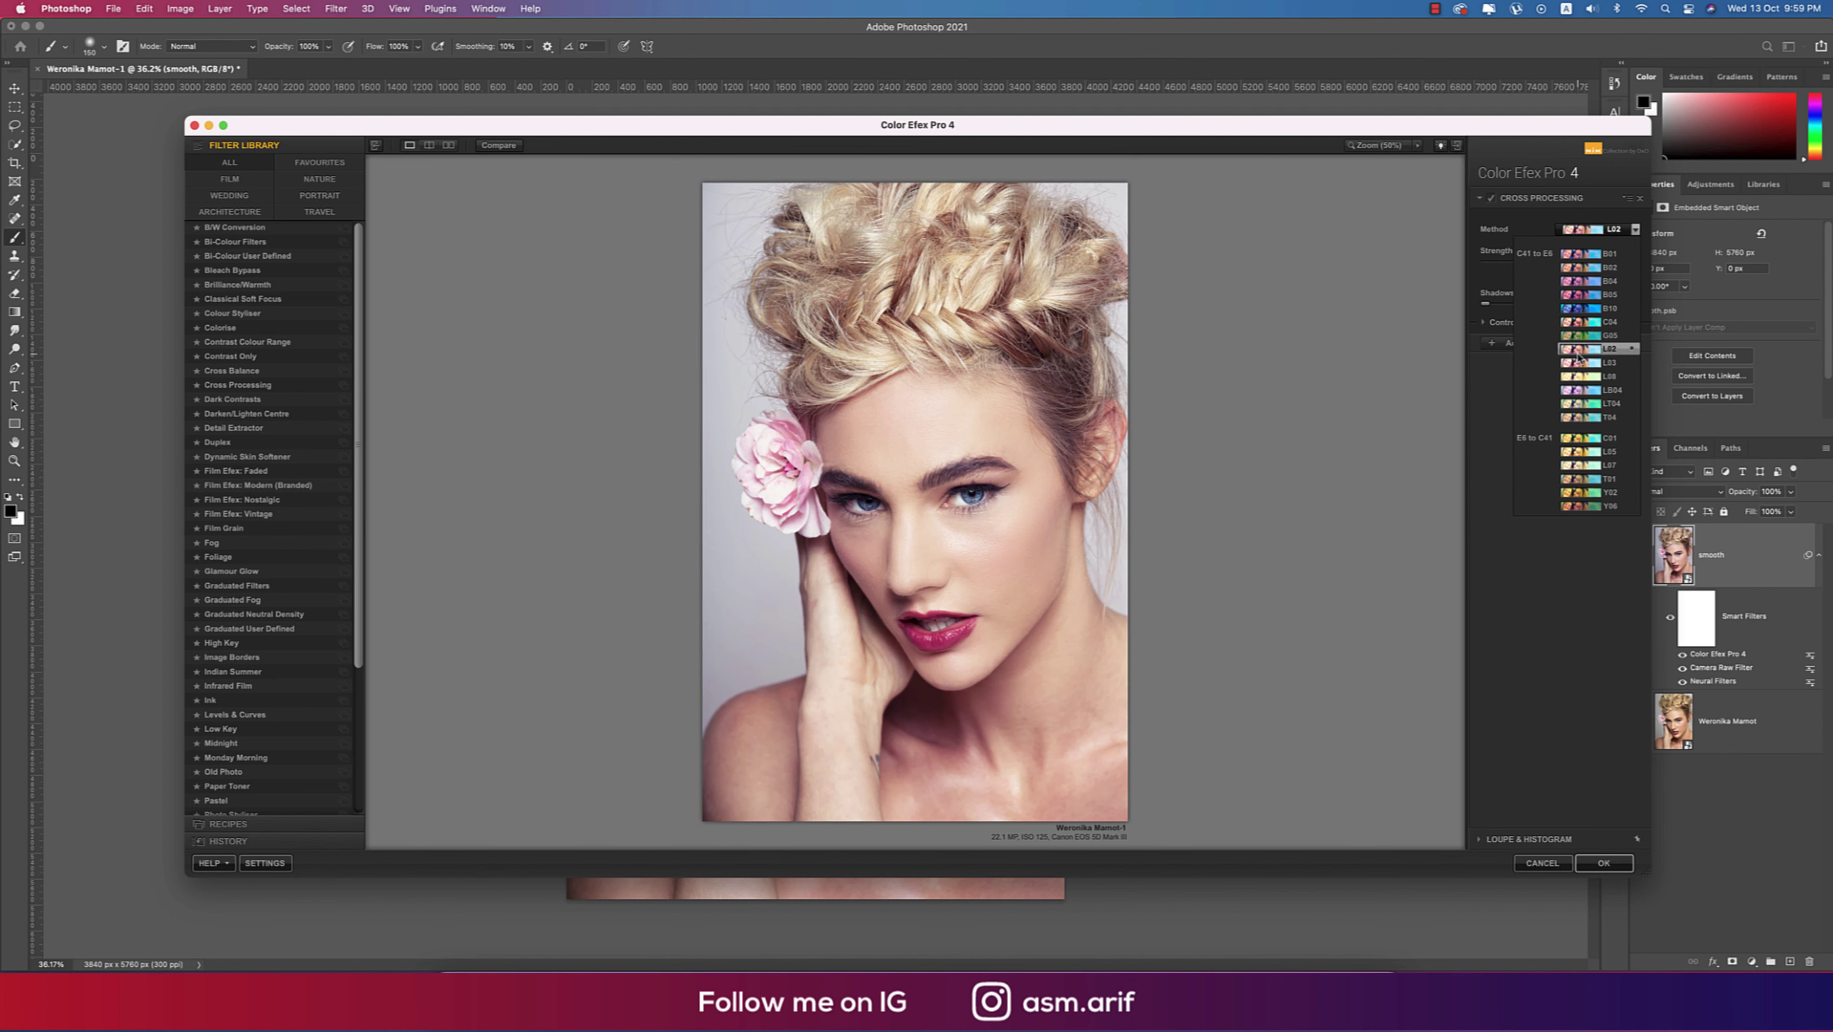
left_click(1578, 352)
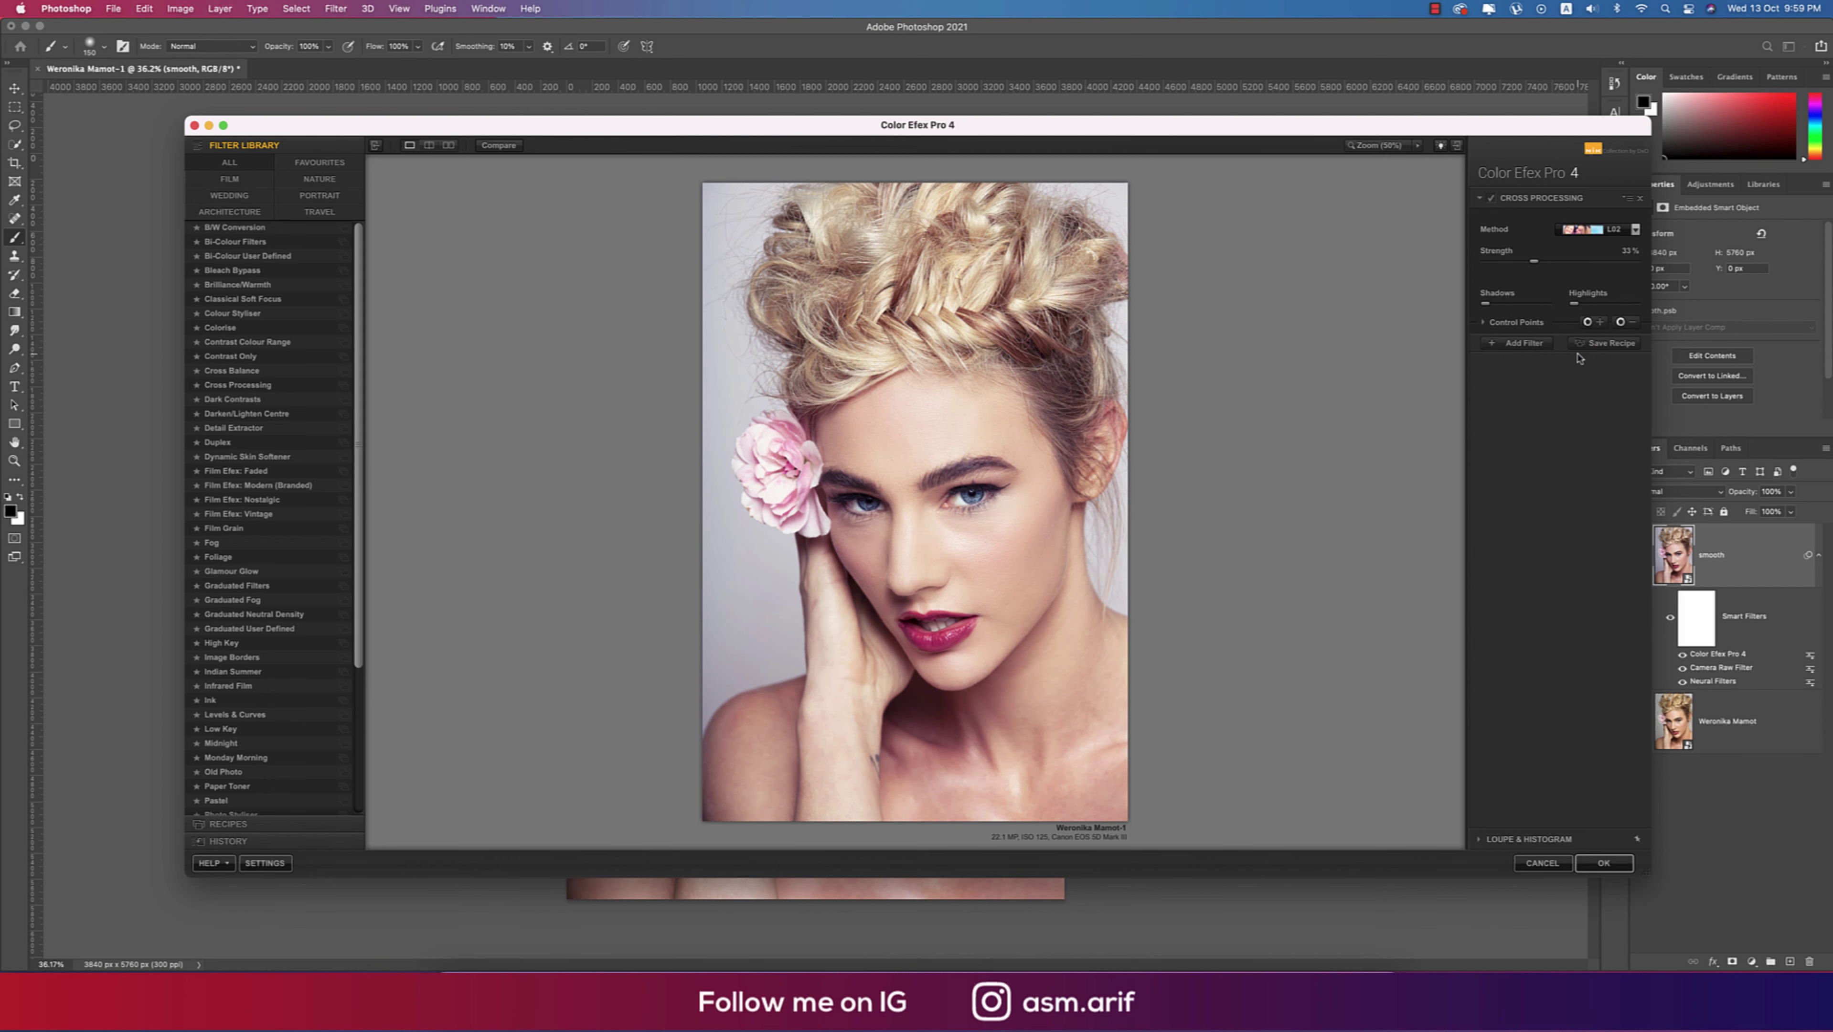
left_click(1604, 863)
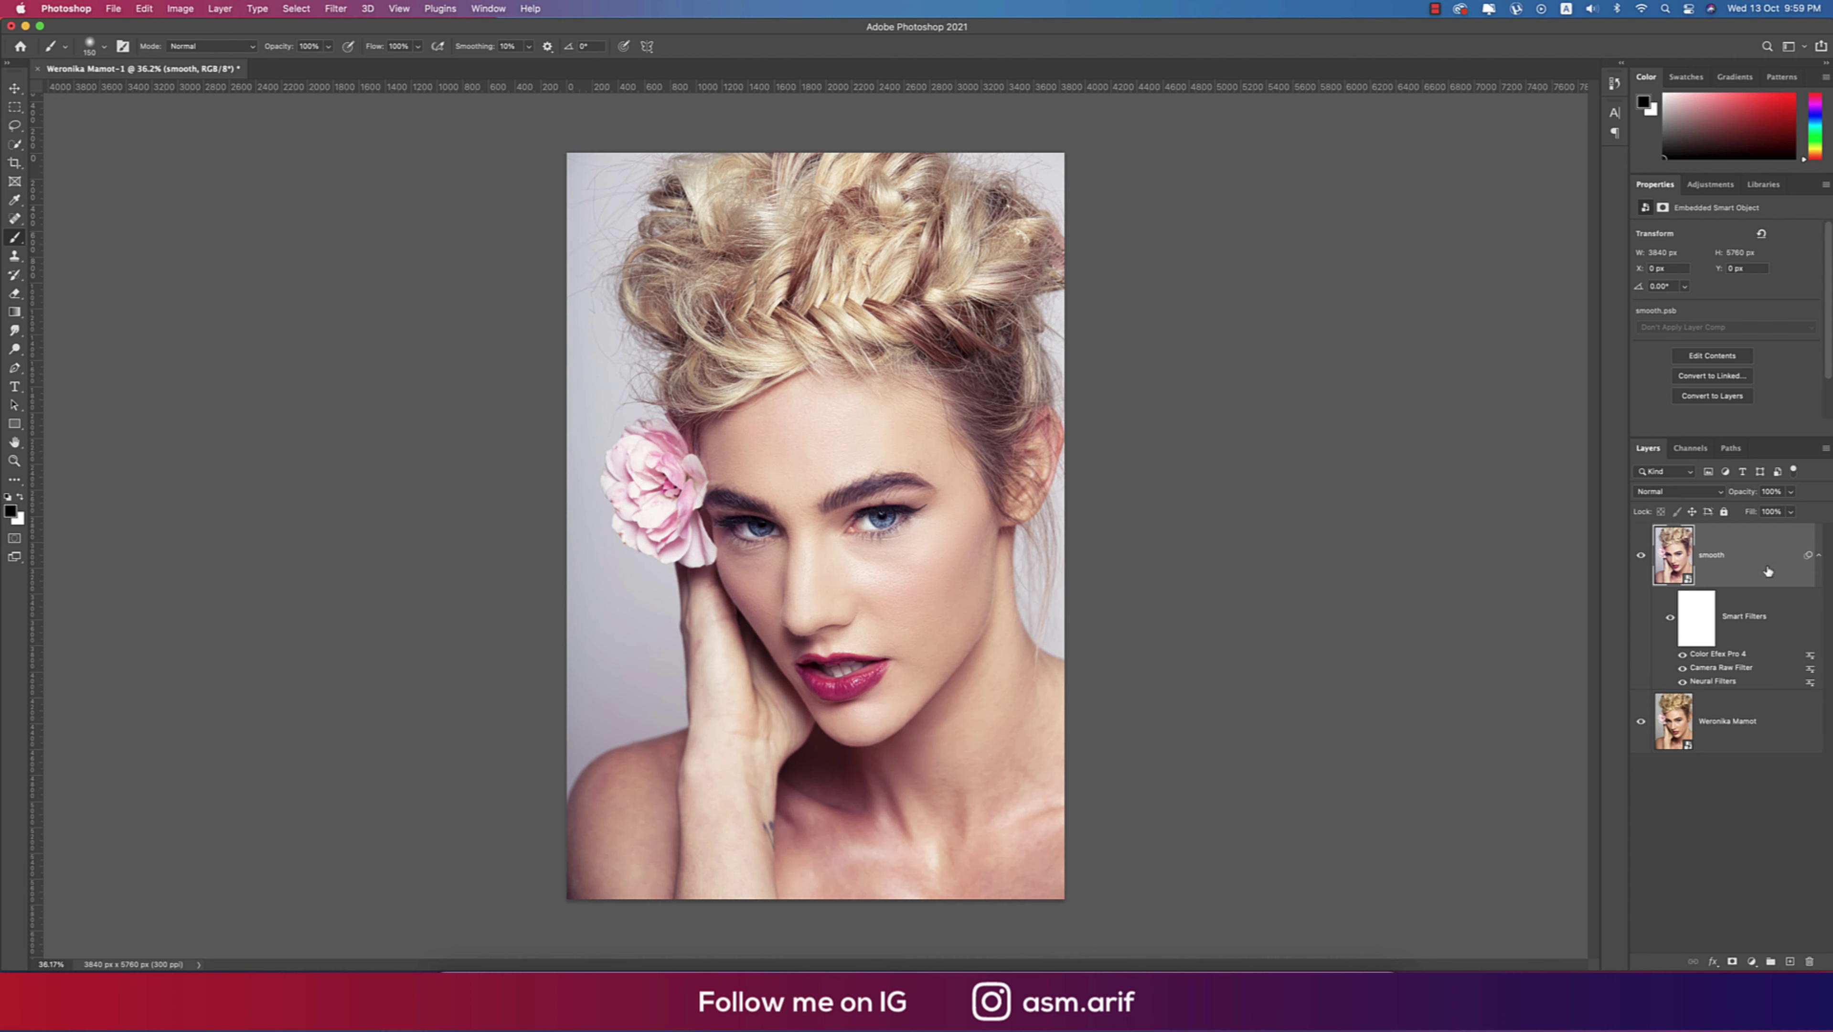
Add a Levels adjustment layer with the black input level raised to 24.
left_click(1753, 961)
left_click(1750, 705)
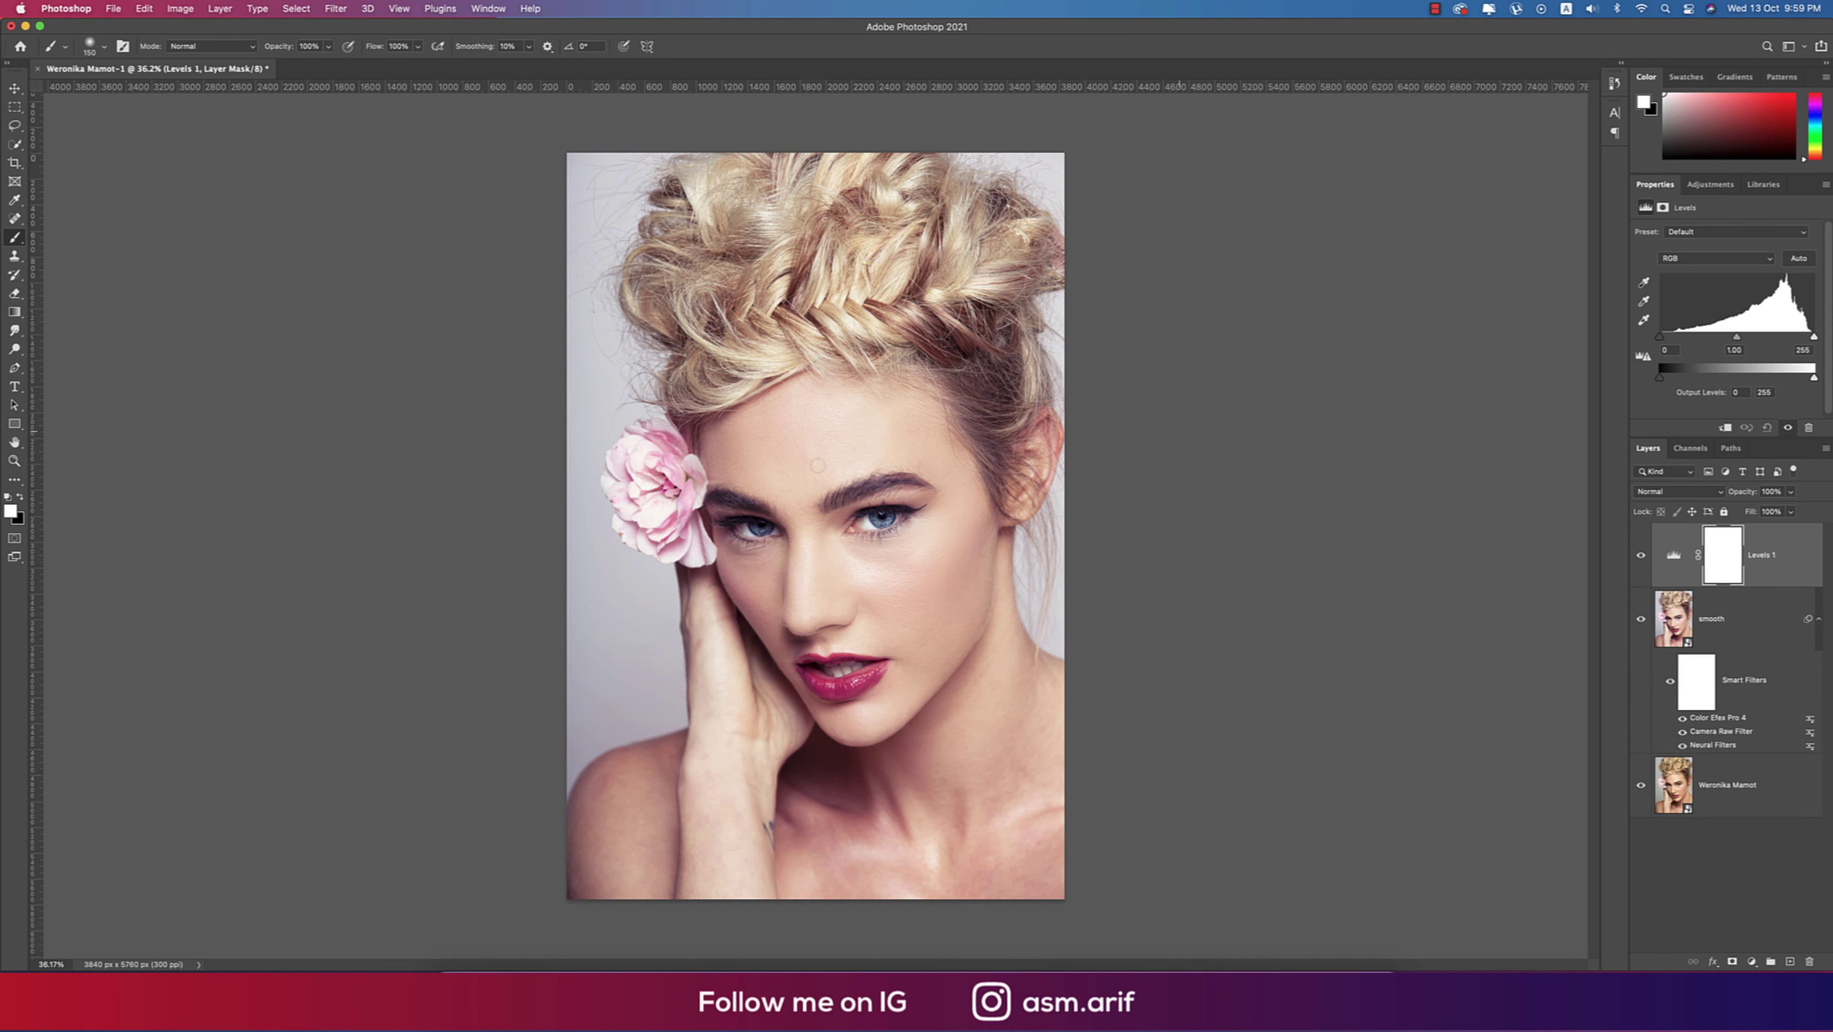
left_click_drag(1660, 337, 1674, 339)
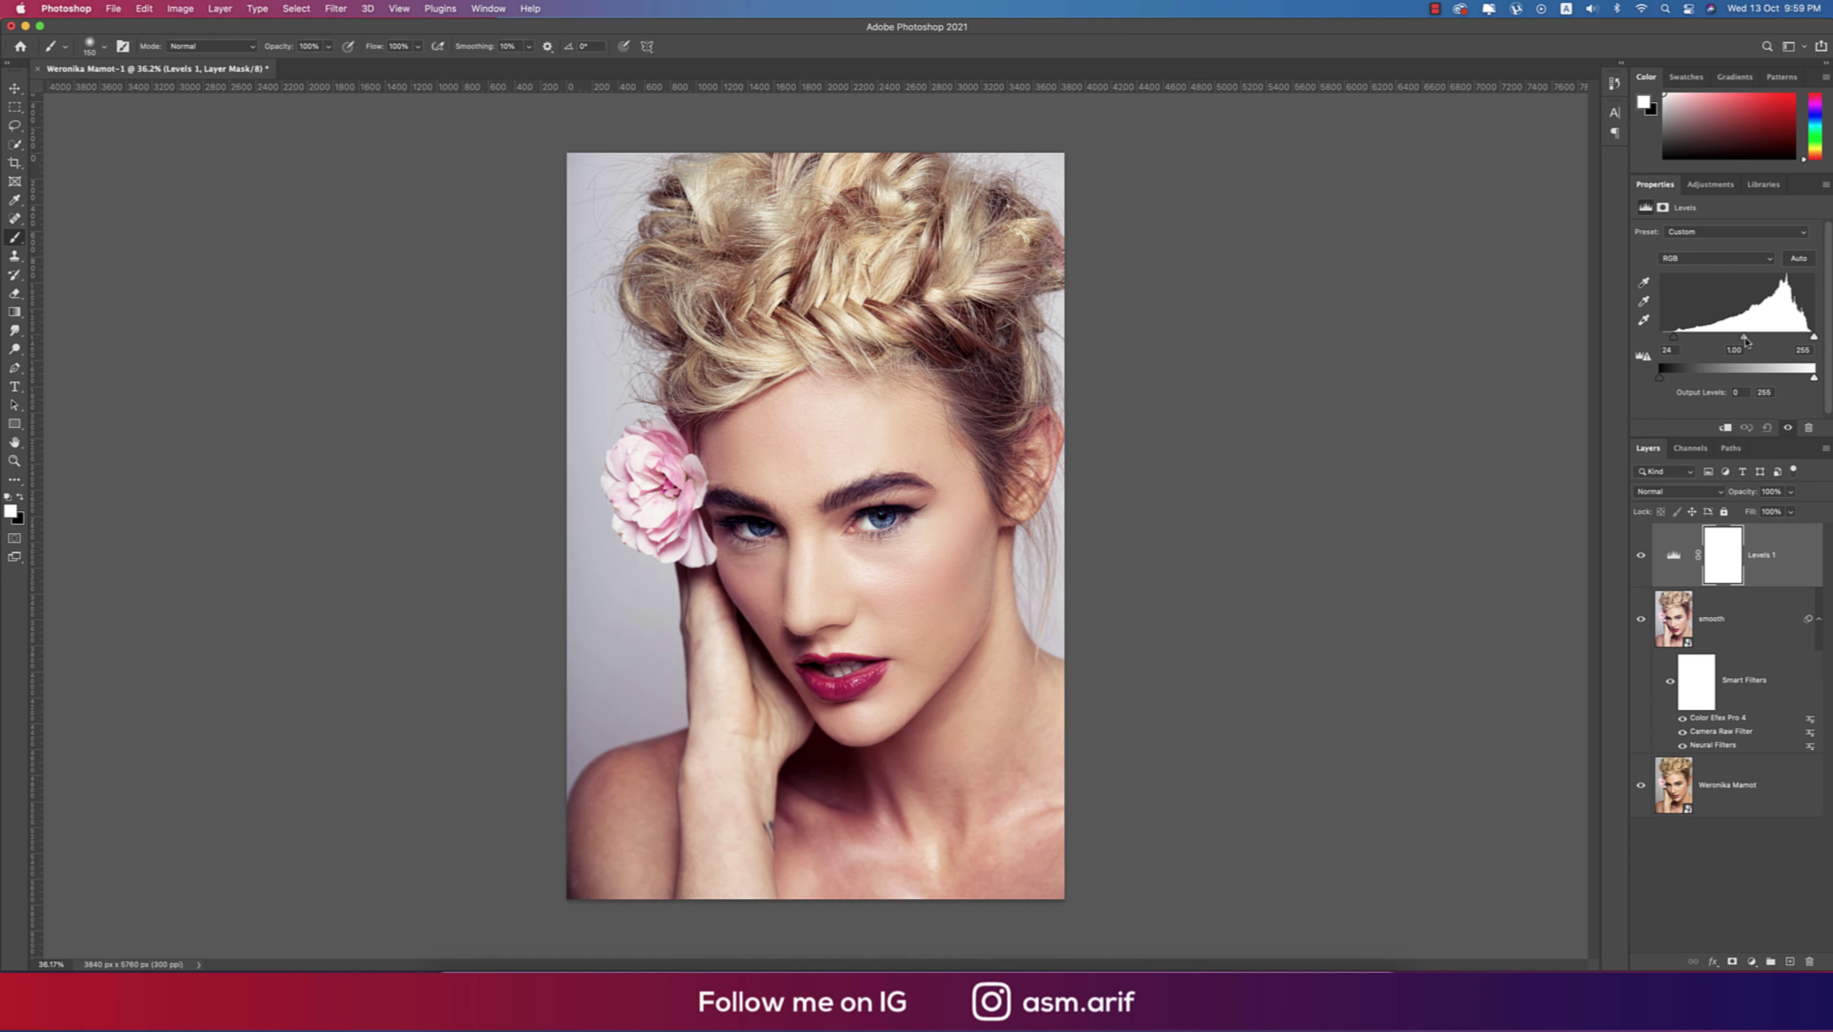
left_click(1673, 554)
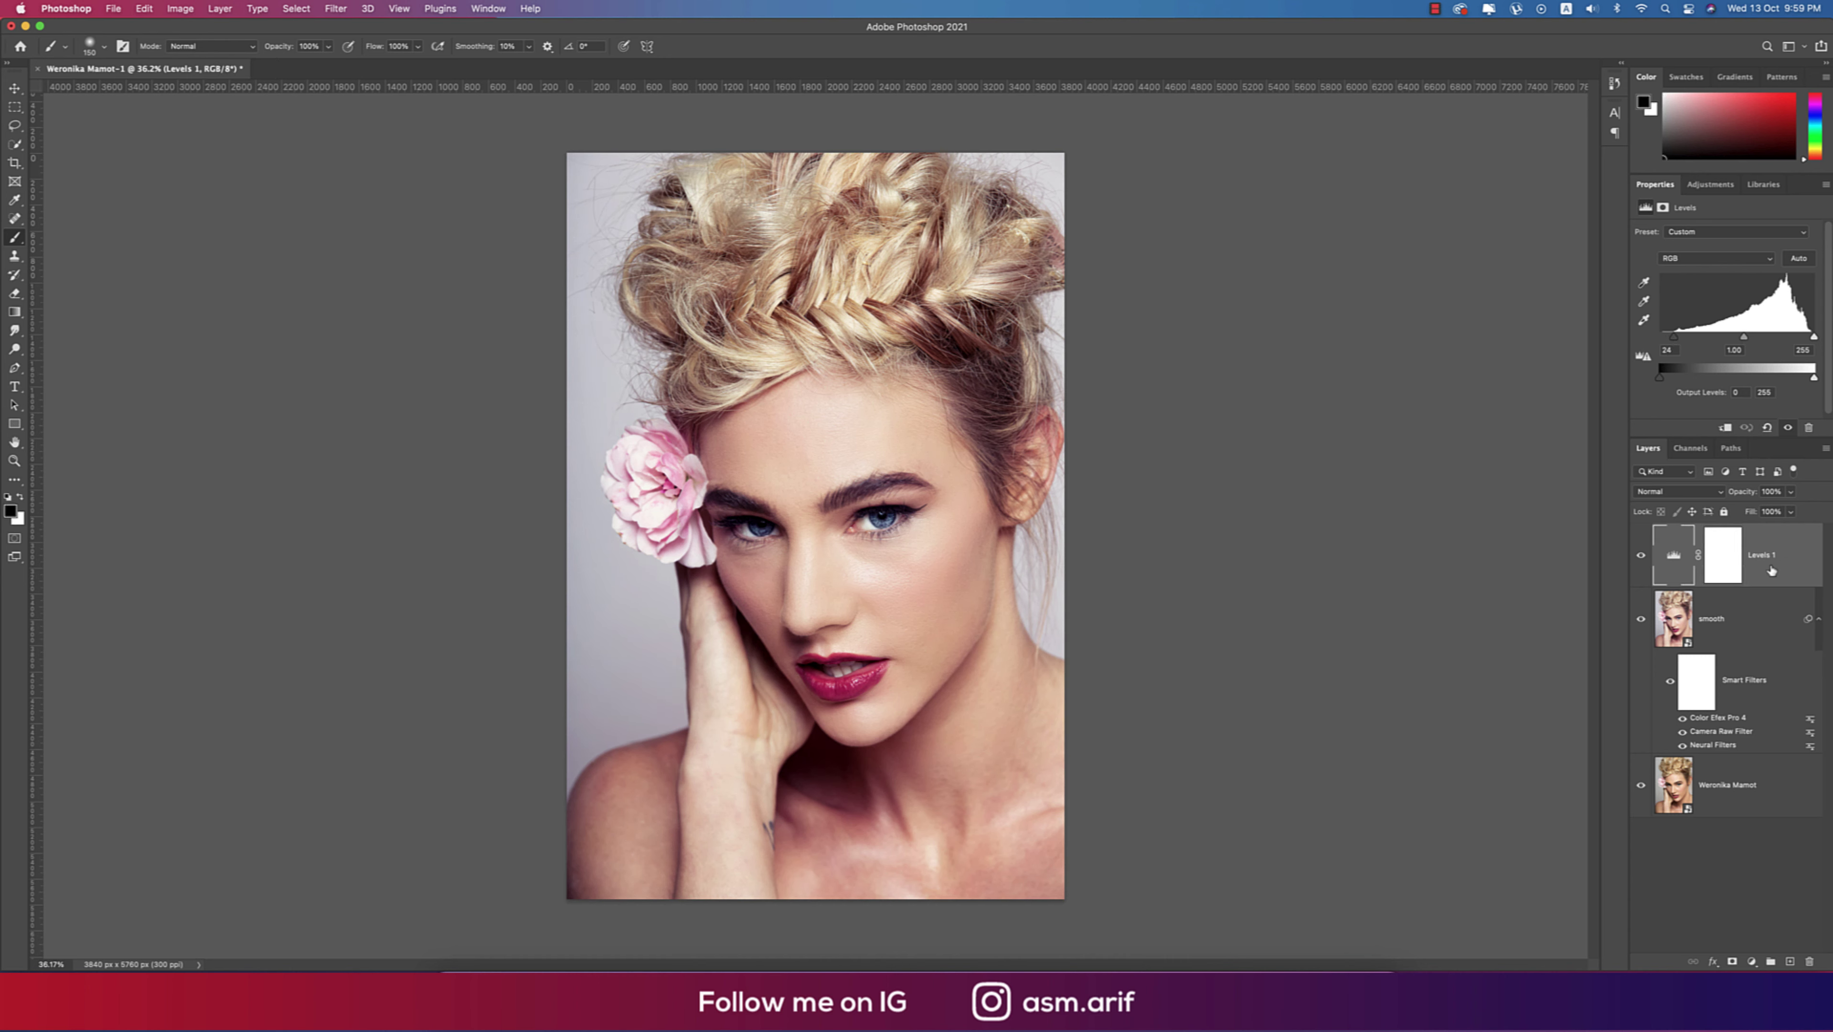
left_click(14, 92)
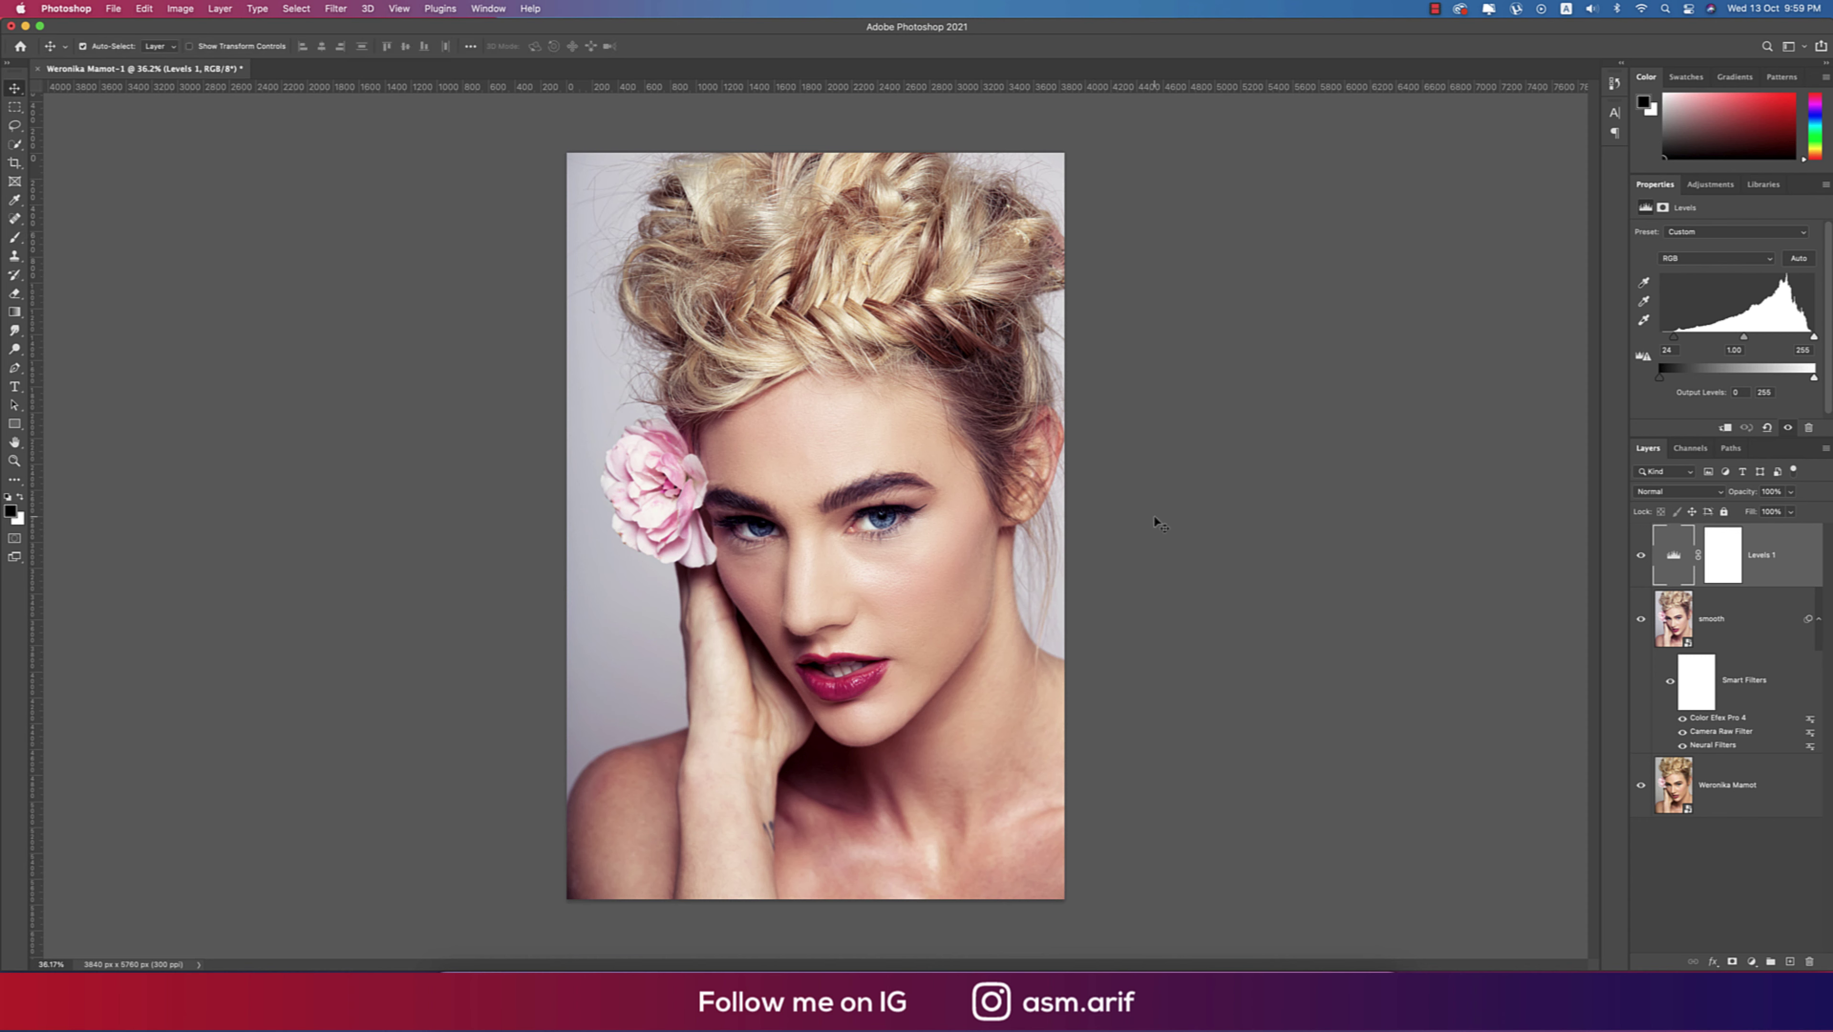
Add a reversed radial Gradient Fill layer at angle 0 and 462% scale.
left_click(1752, 961)
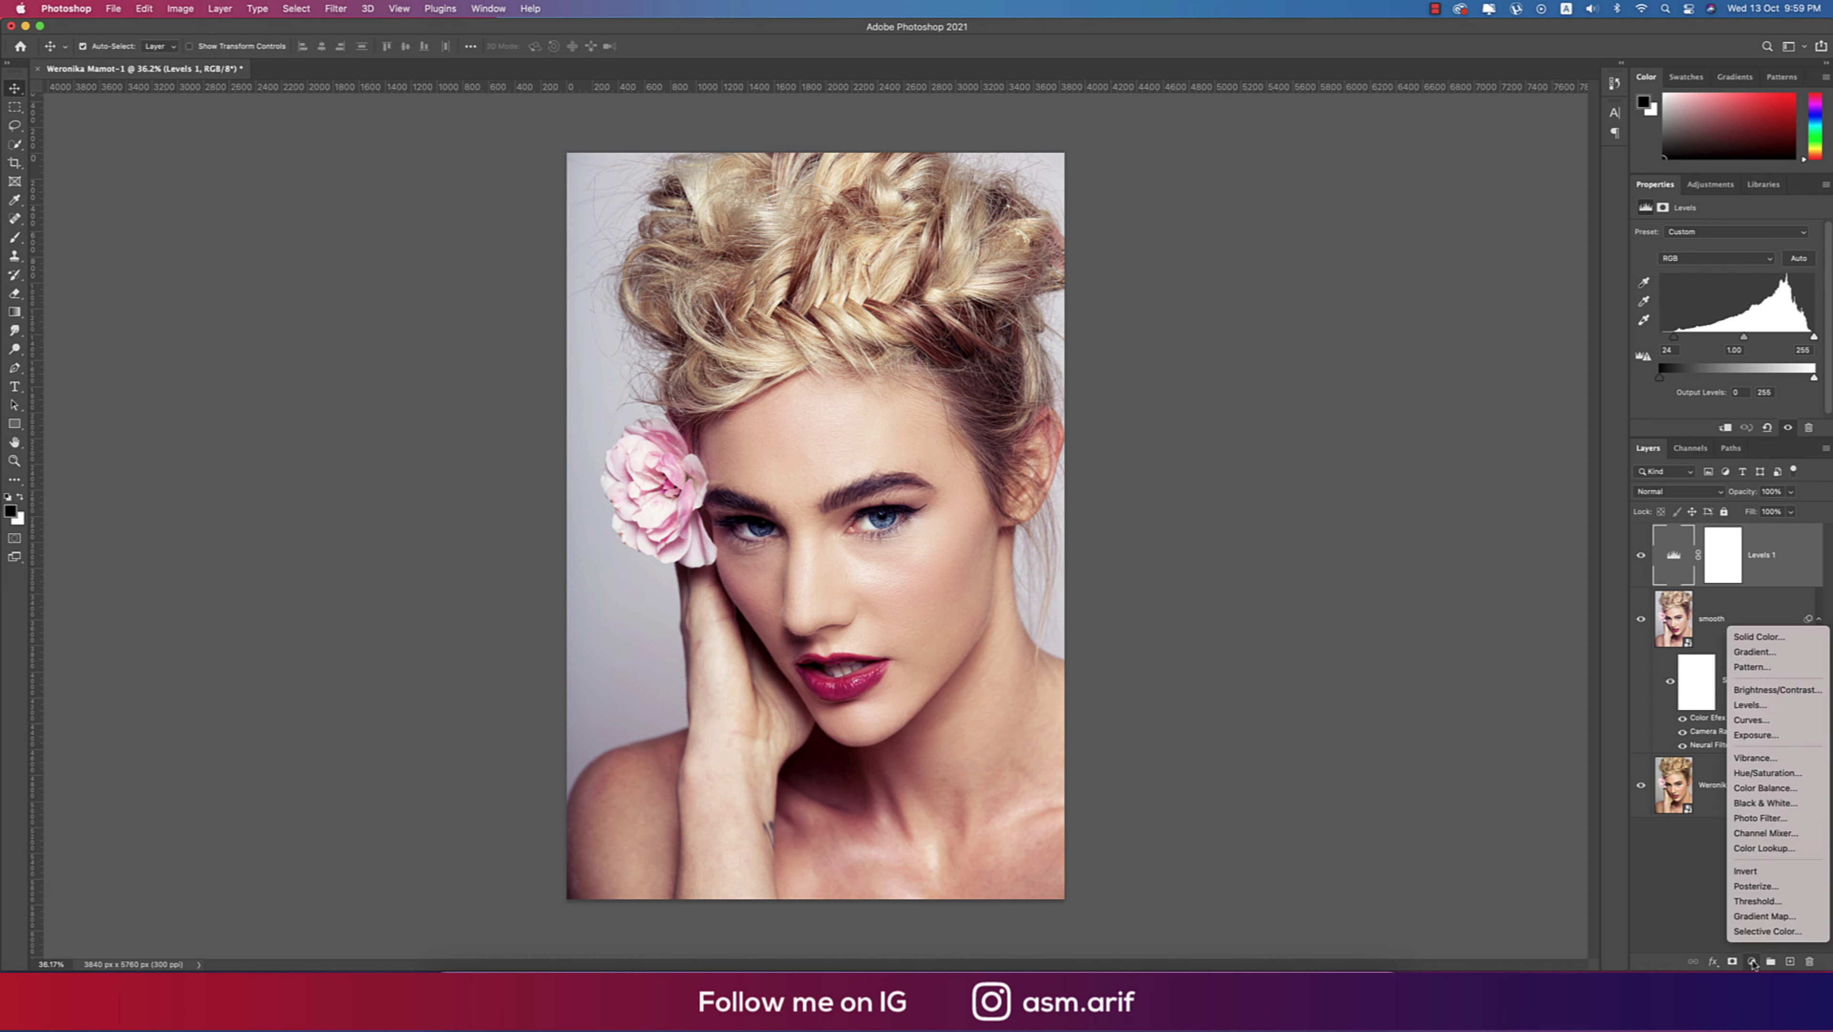
left_click(1754, 652)
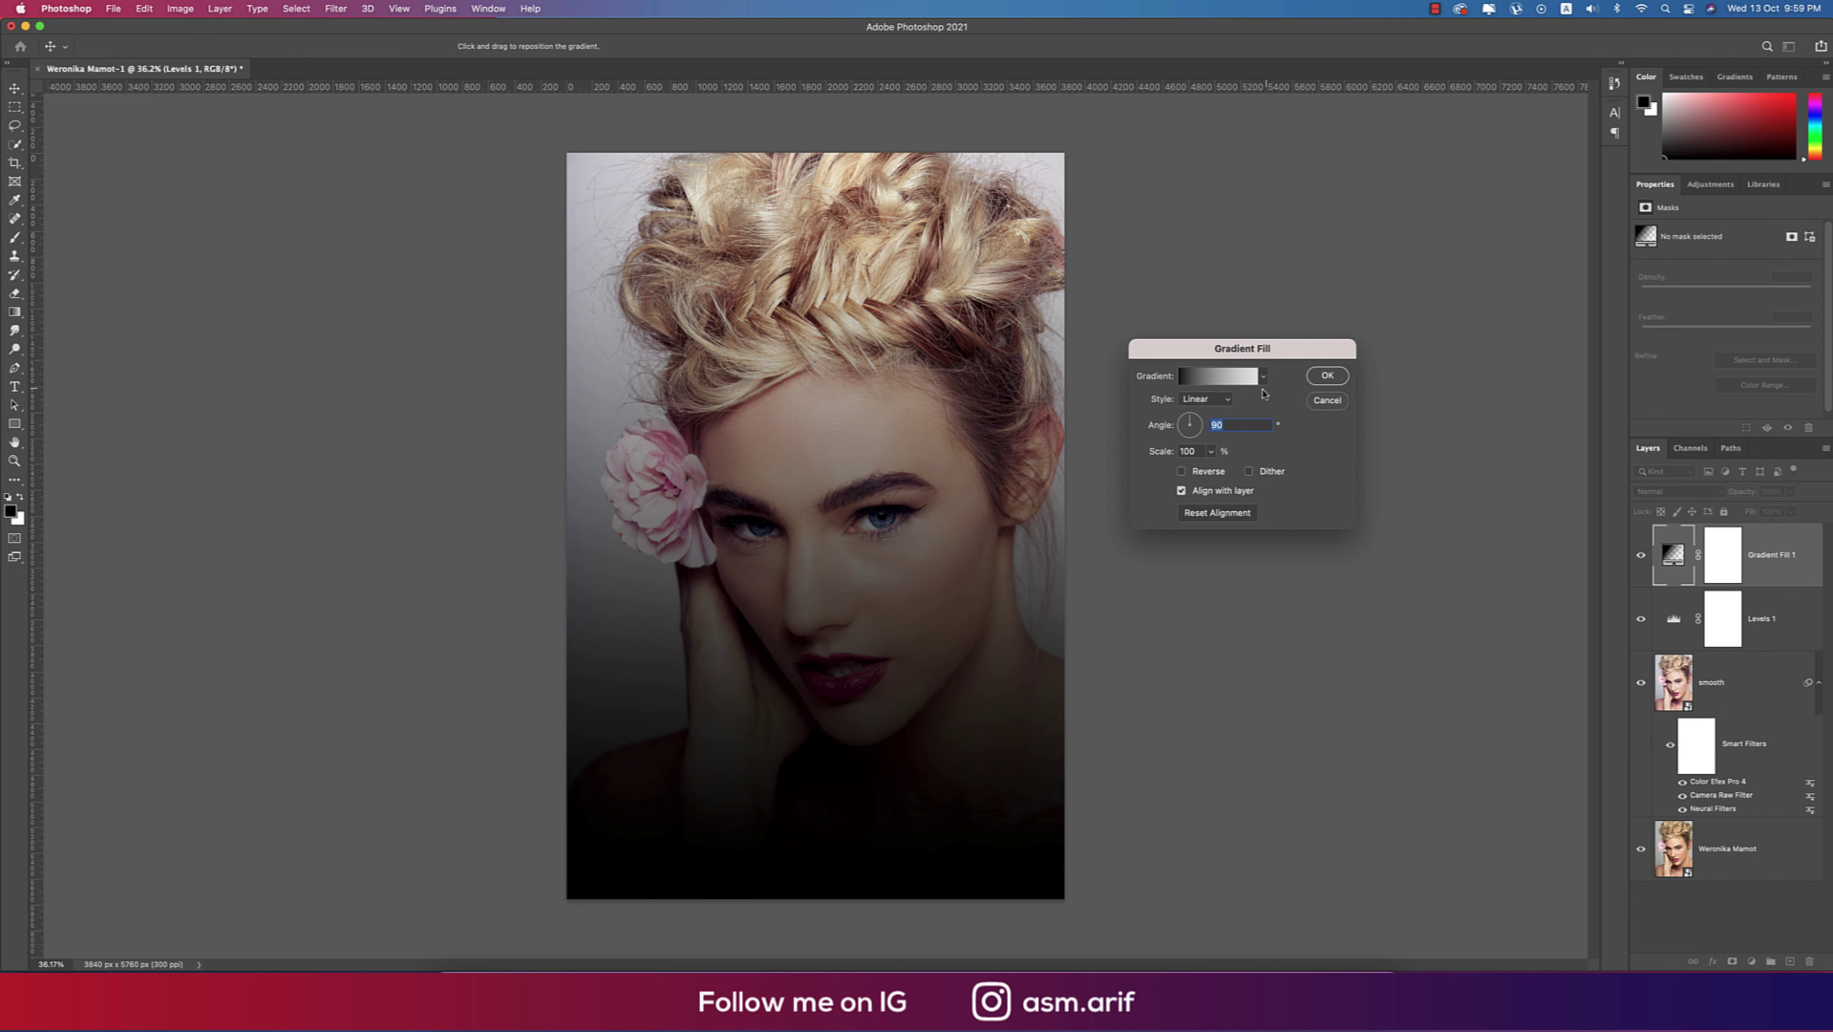
left_click(1230, 401)
left_click(1221, 414)
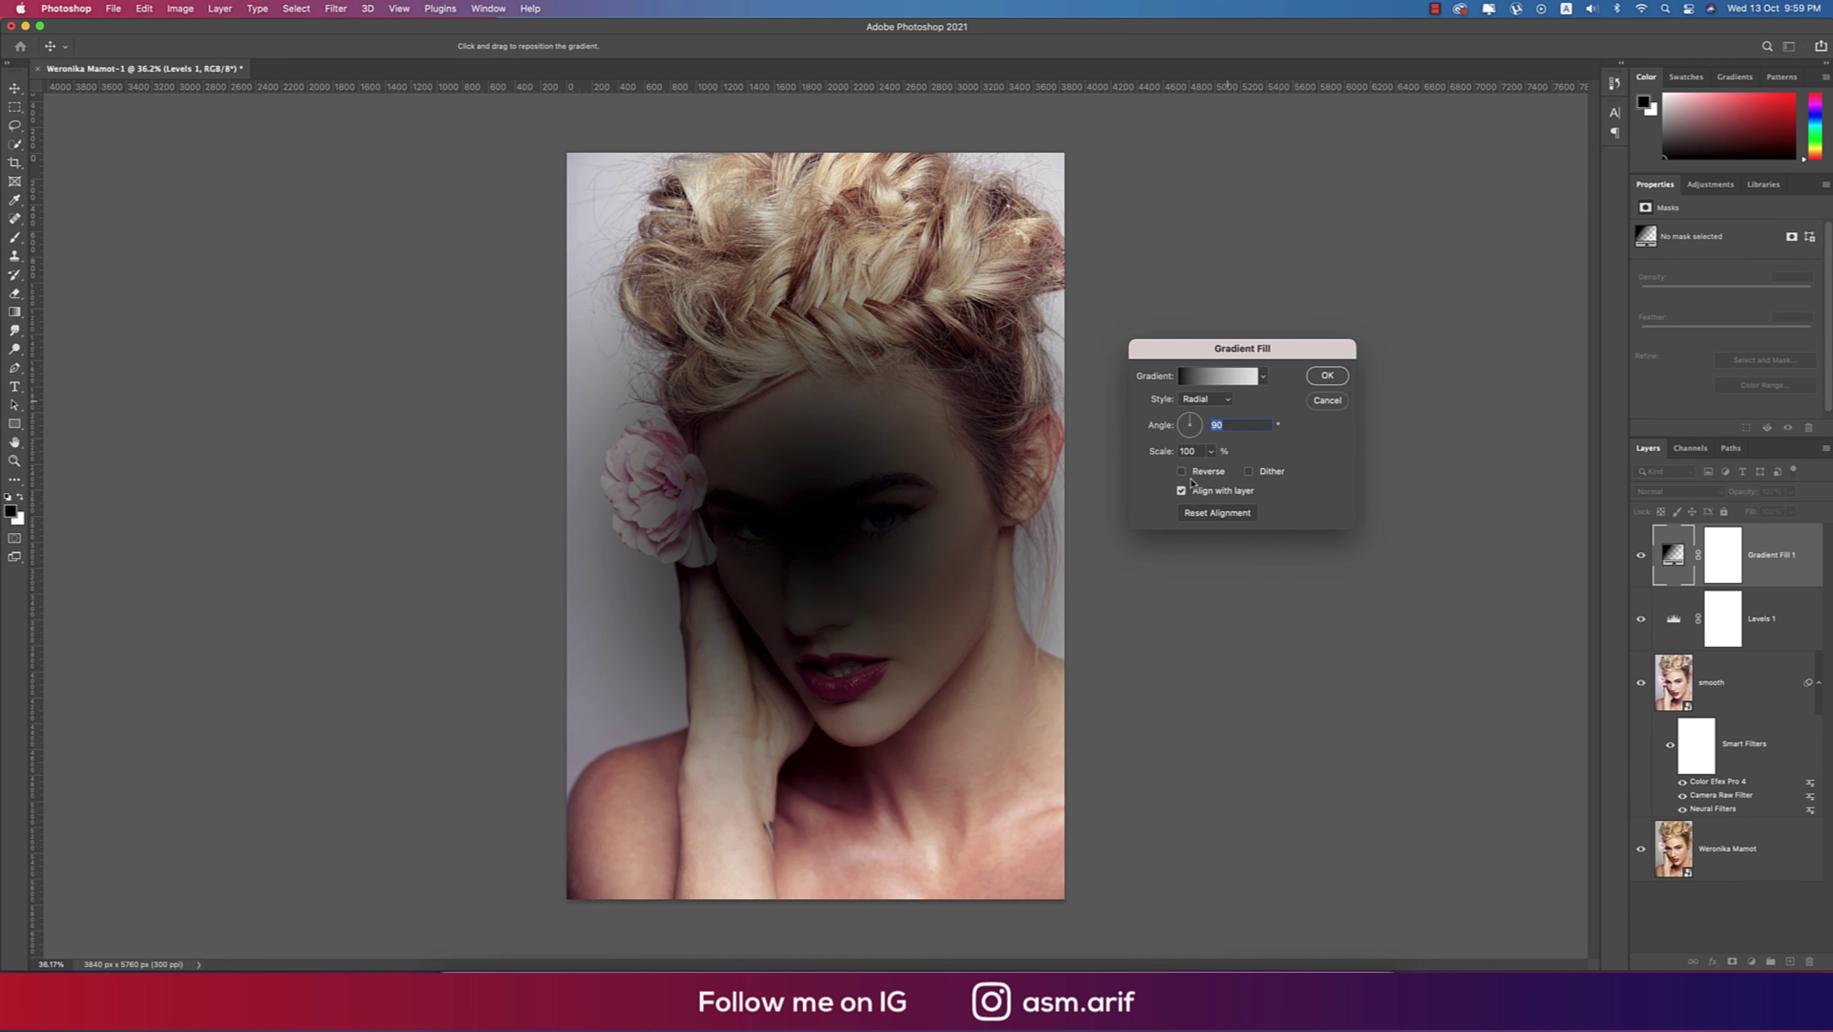
left_click(1182, 473)
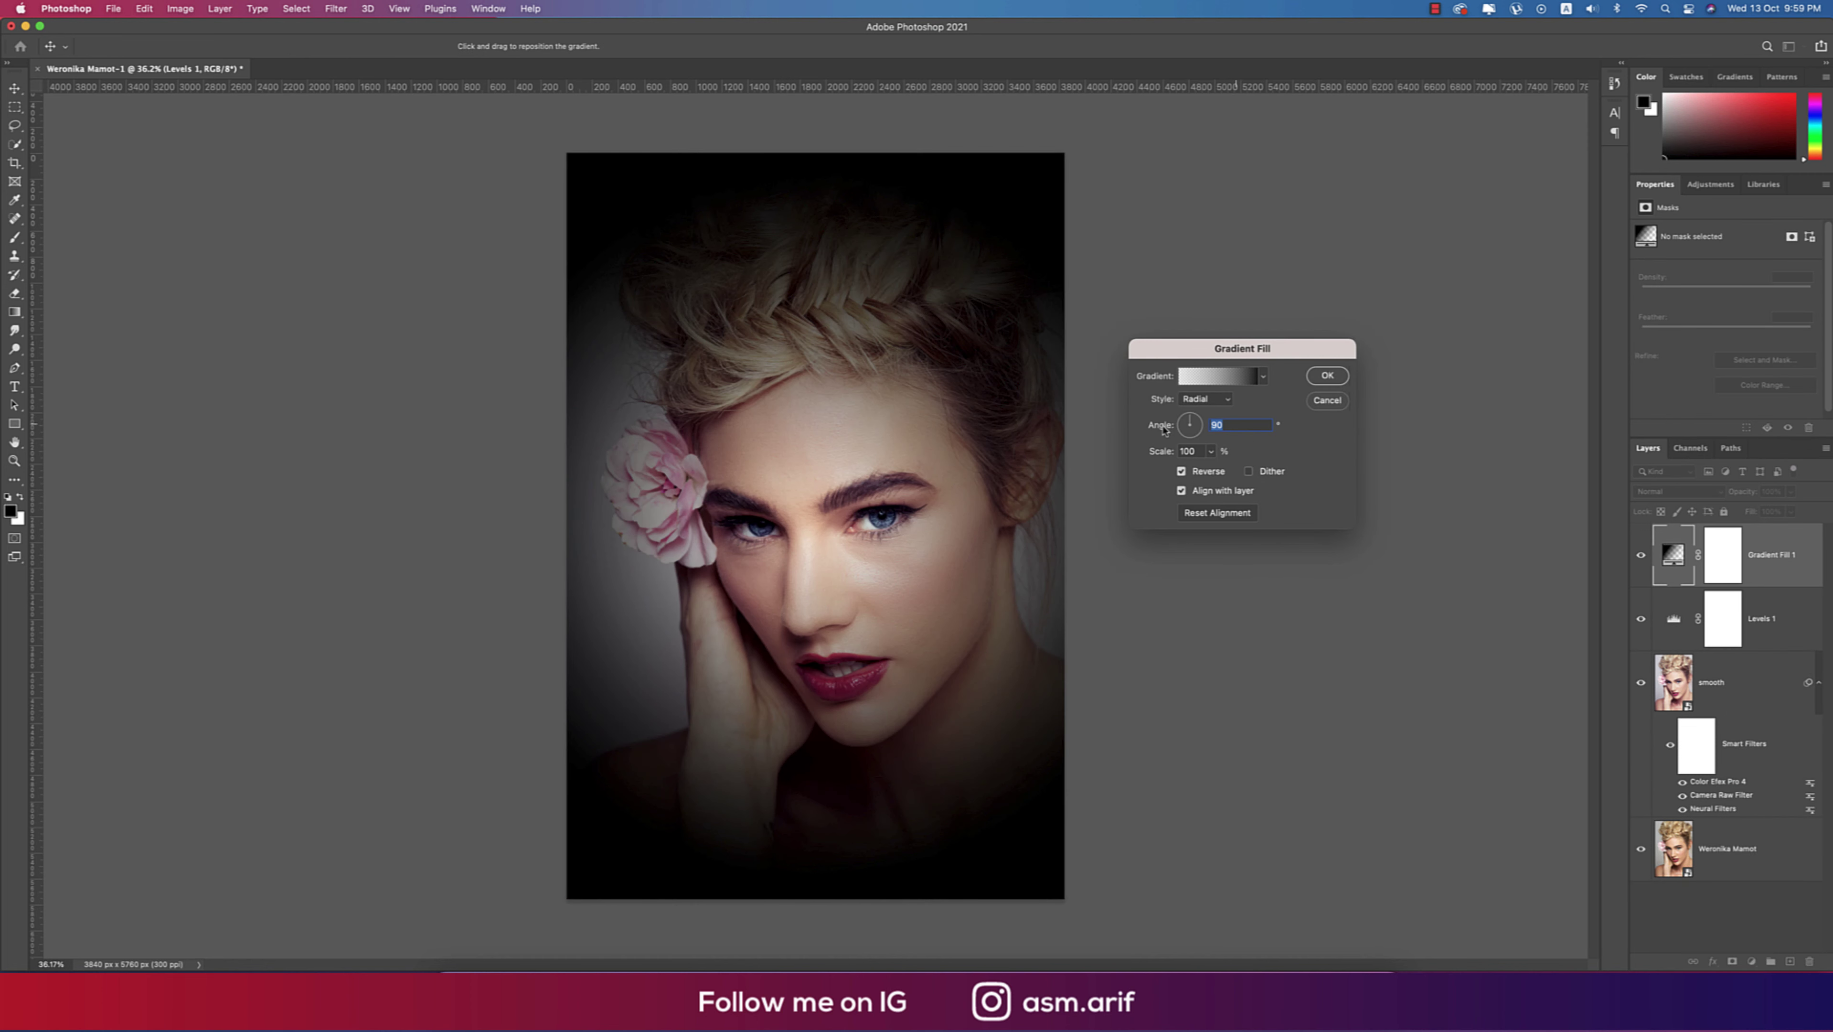
type("0")
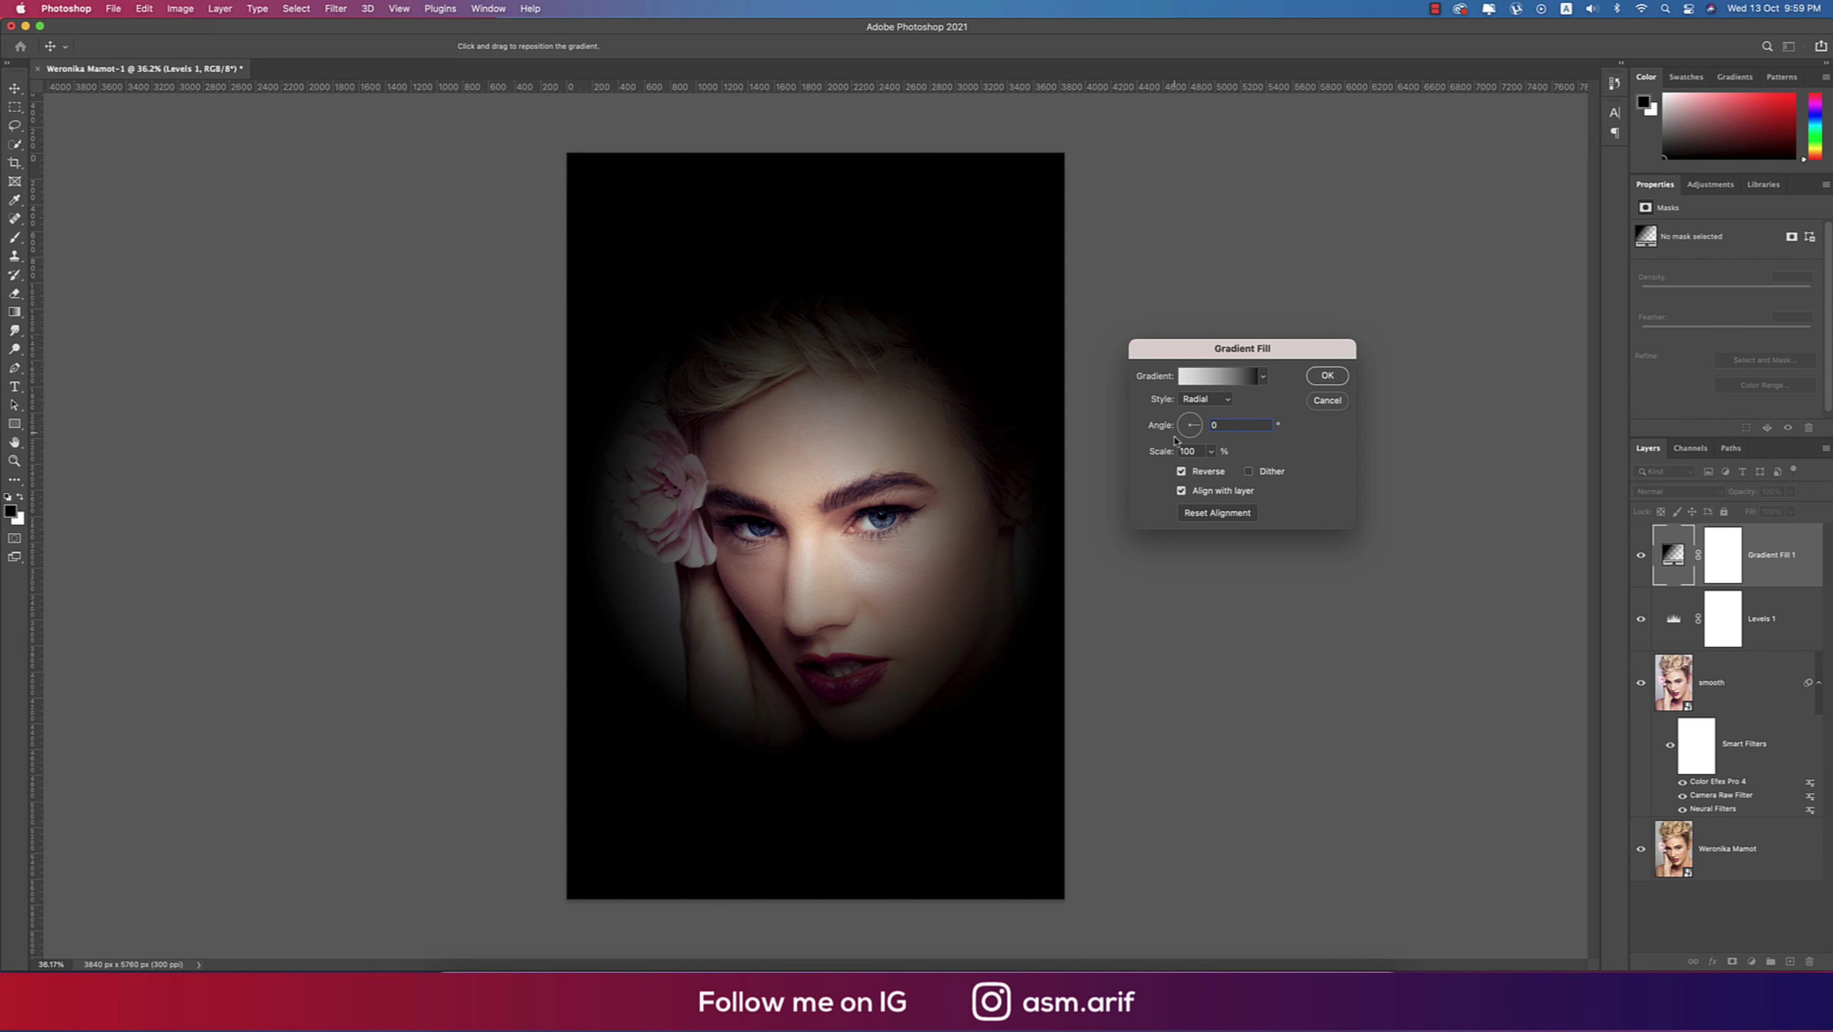
left_click(1211, 451)
left_click_drag(1211, 470, 1236, 471)
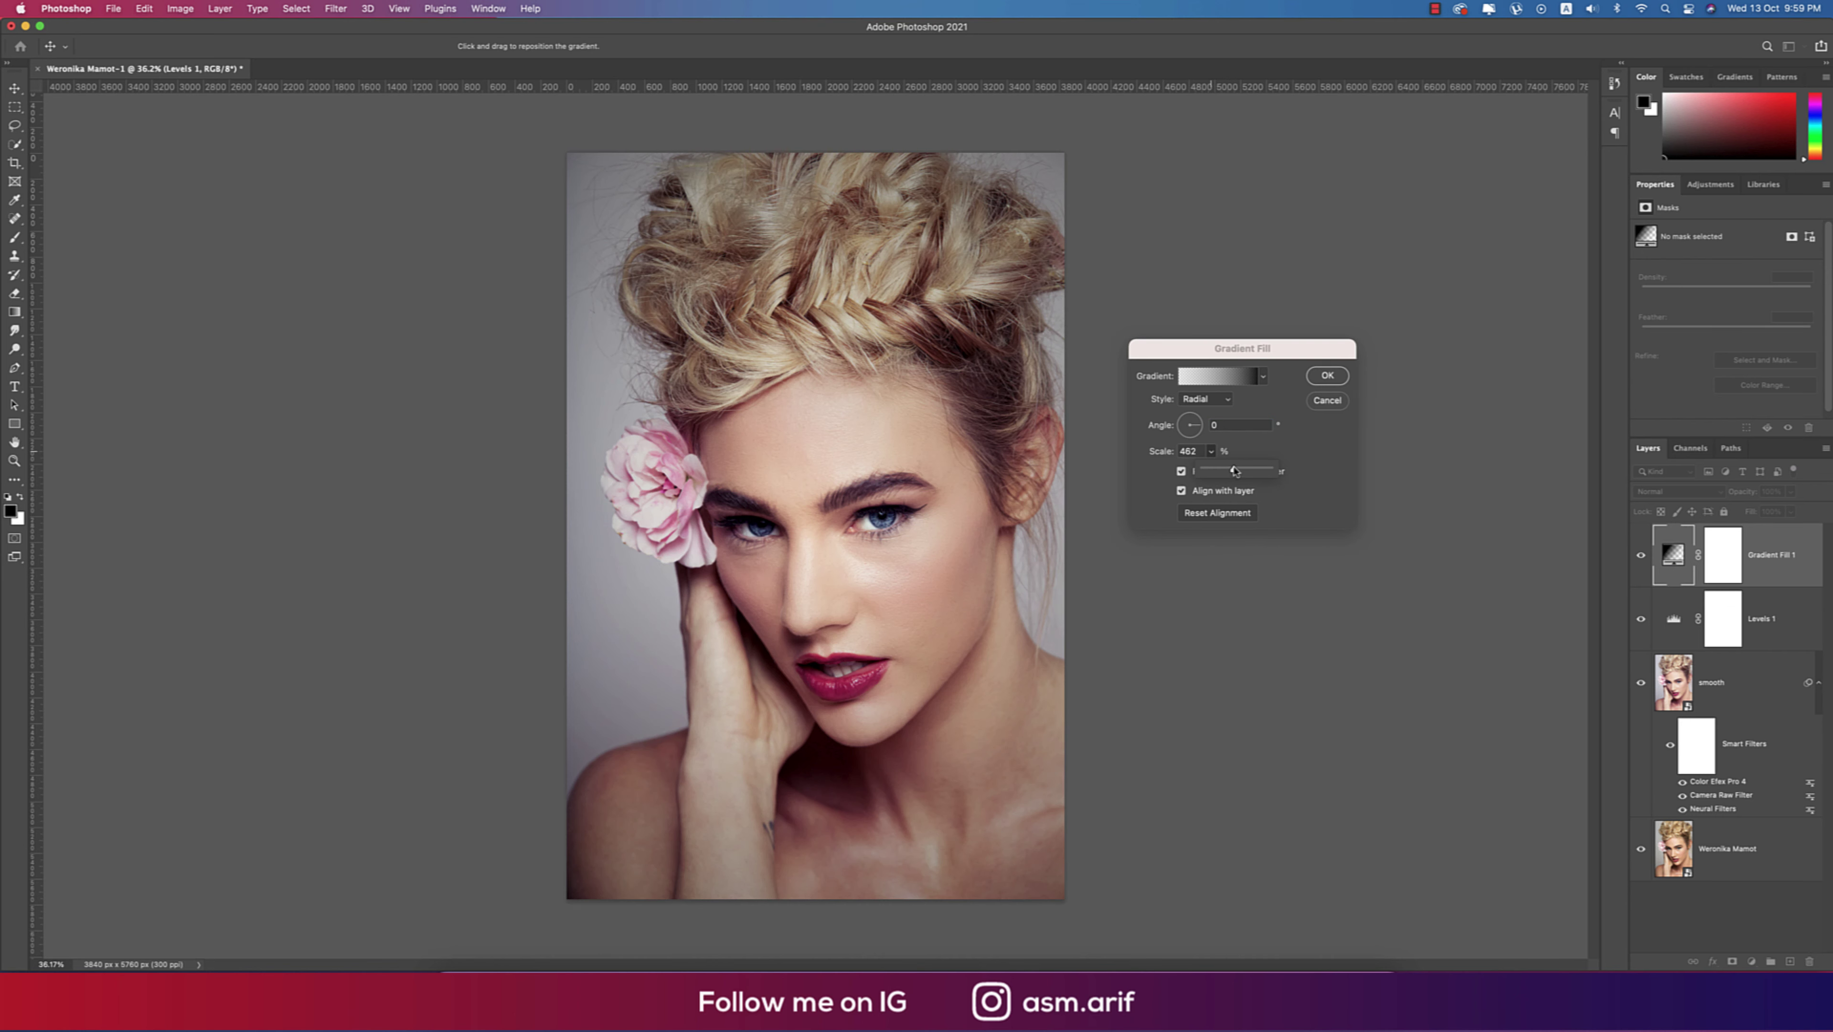
left_click(911, 521)
Position the vignette centre over the face and confirm the gradient fill.
left_click_drag(912, 521, 869, 491)
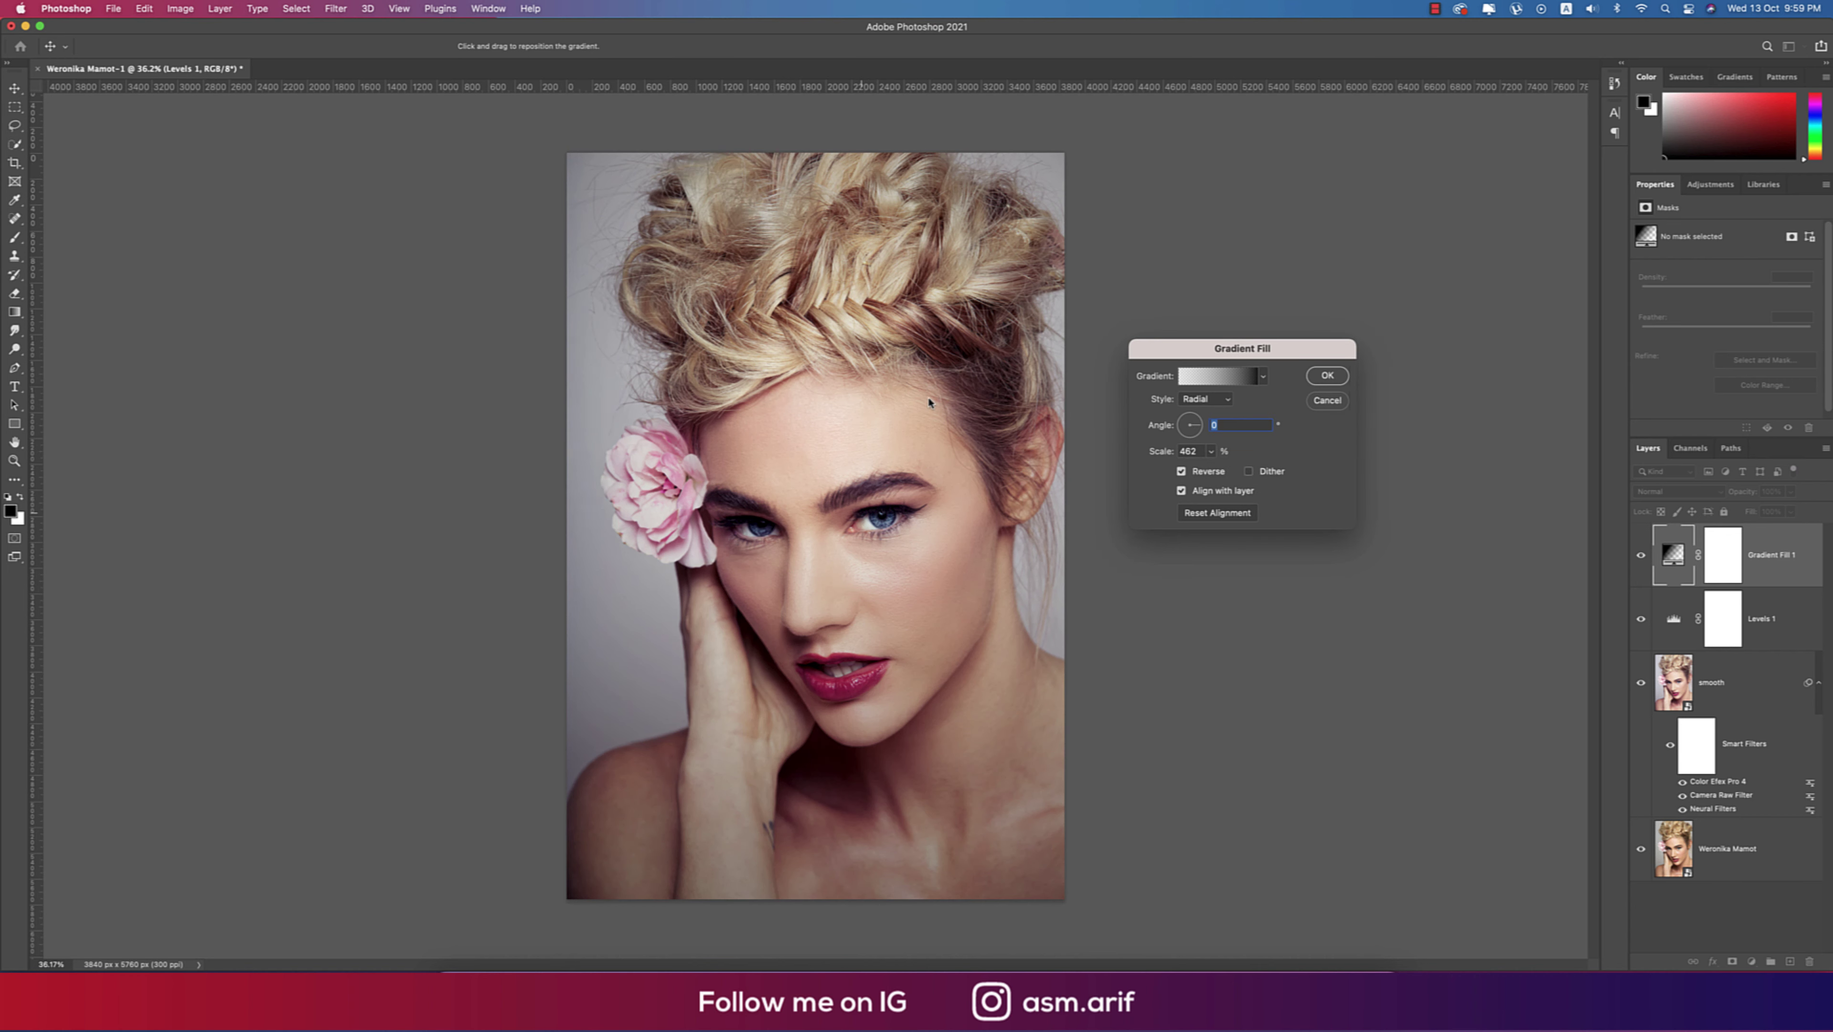
left_click_drag(946, 414, 939, 347)
left_click_drag(819, 558, 825, 622)
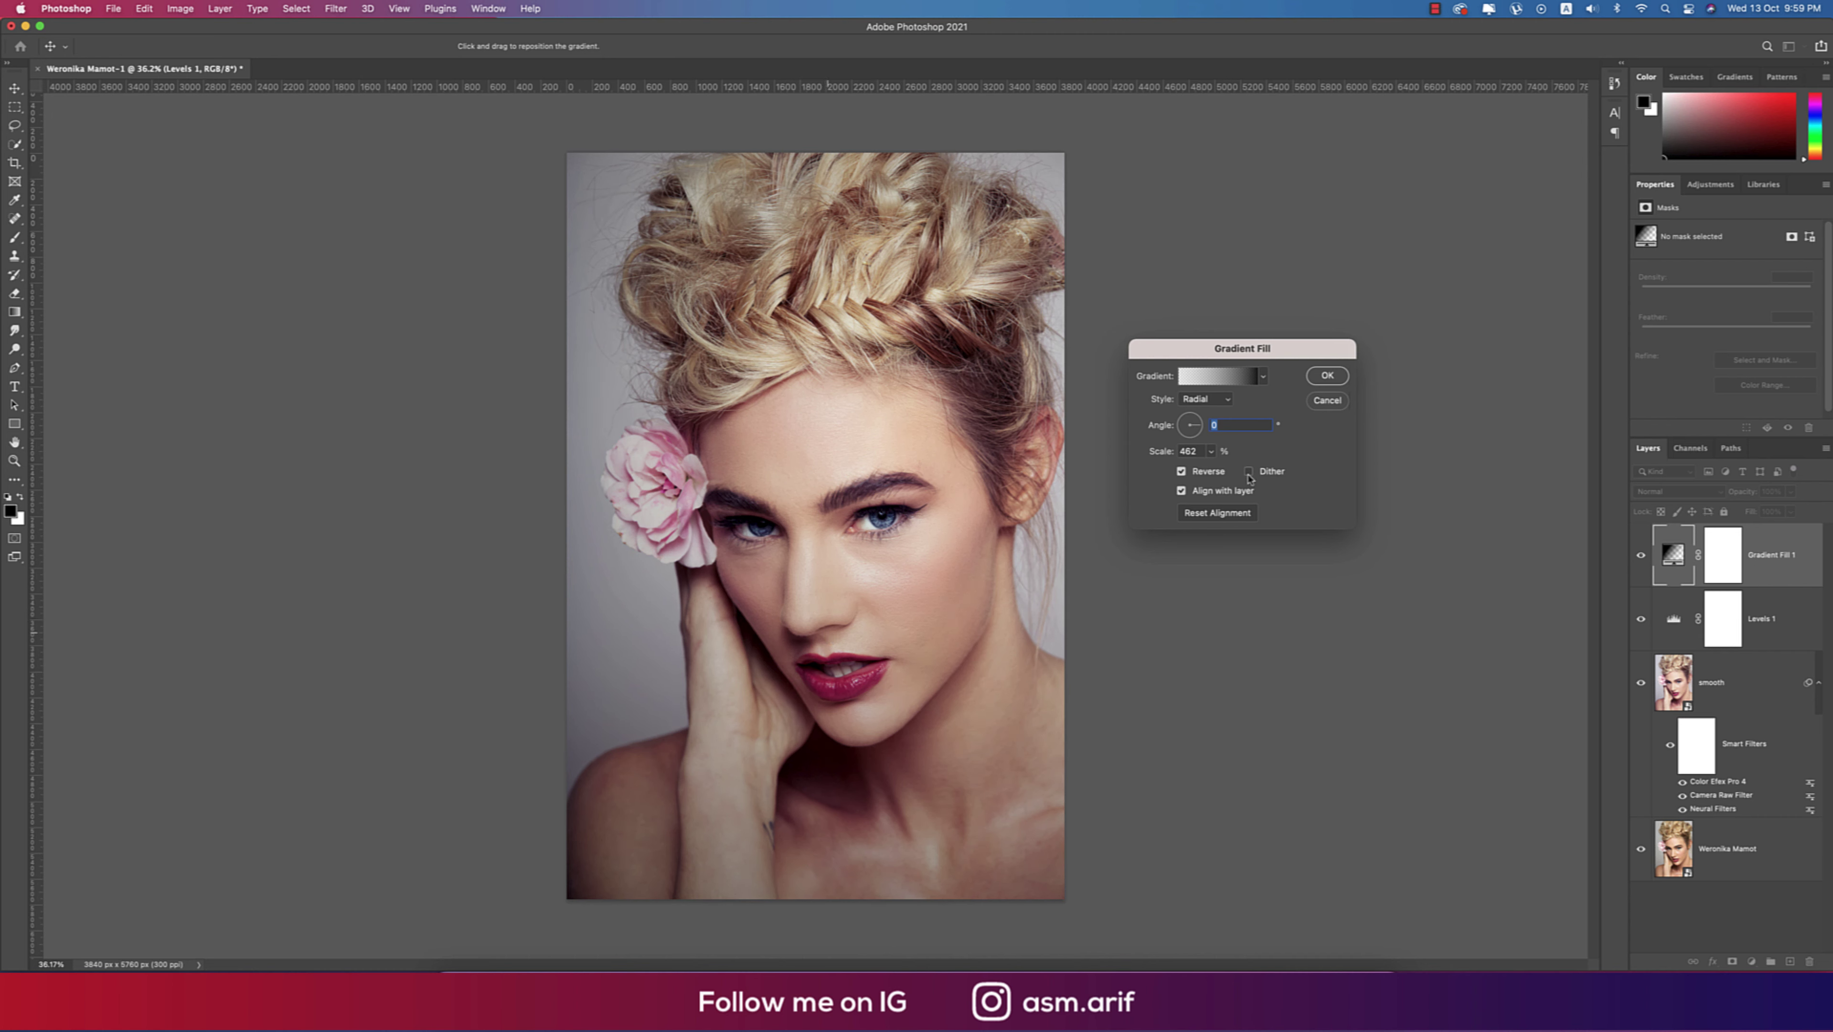
key("Return")
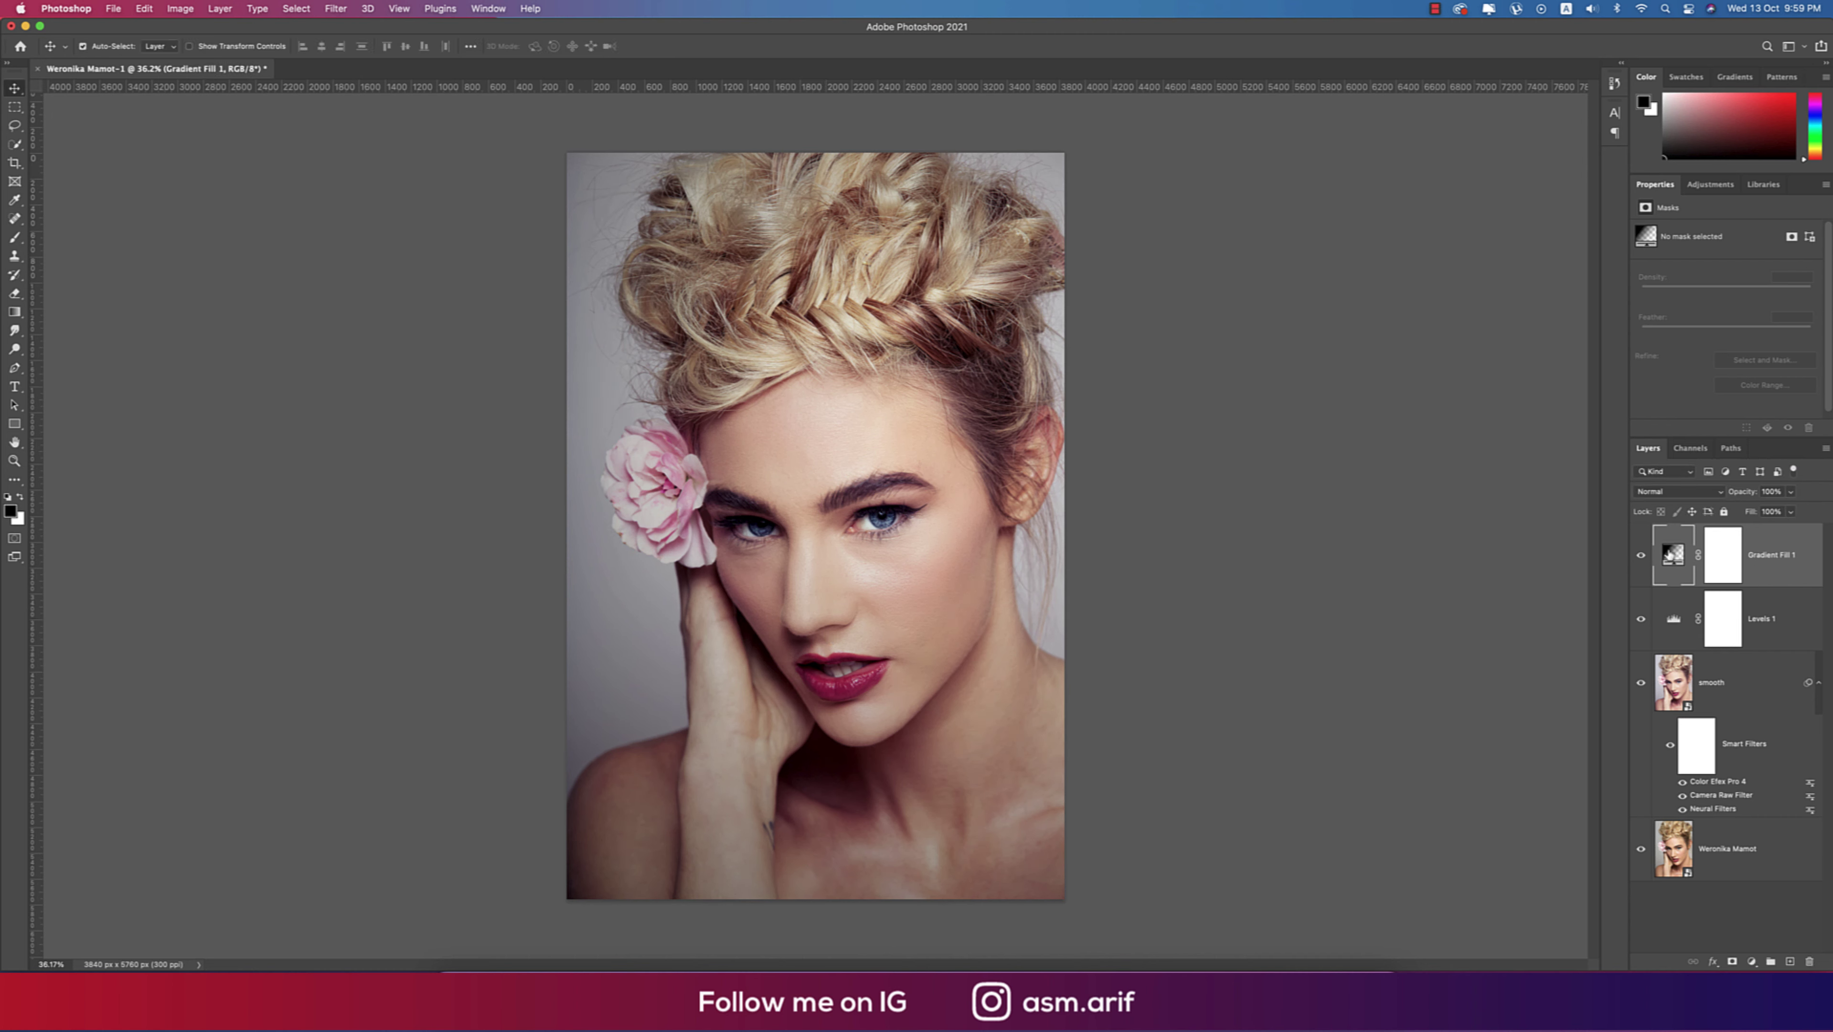
Lower the Gradient Fill 1 vignette opacity to 87%, checking it with visibility toggles.
left_click(1640, 559)
left_click(1641, 558)
left_click(1640, 558)
left_click(1640, 558)
left_click_drag(1751, 496, 1739, 496)
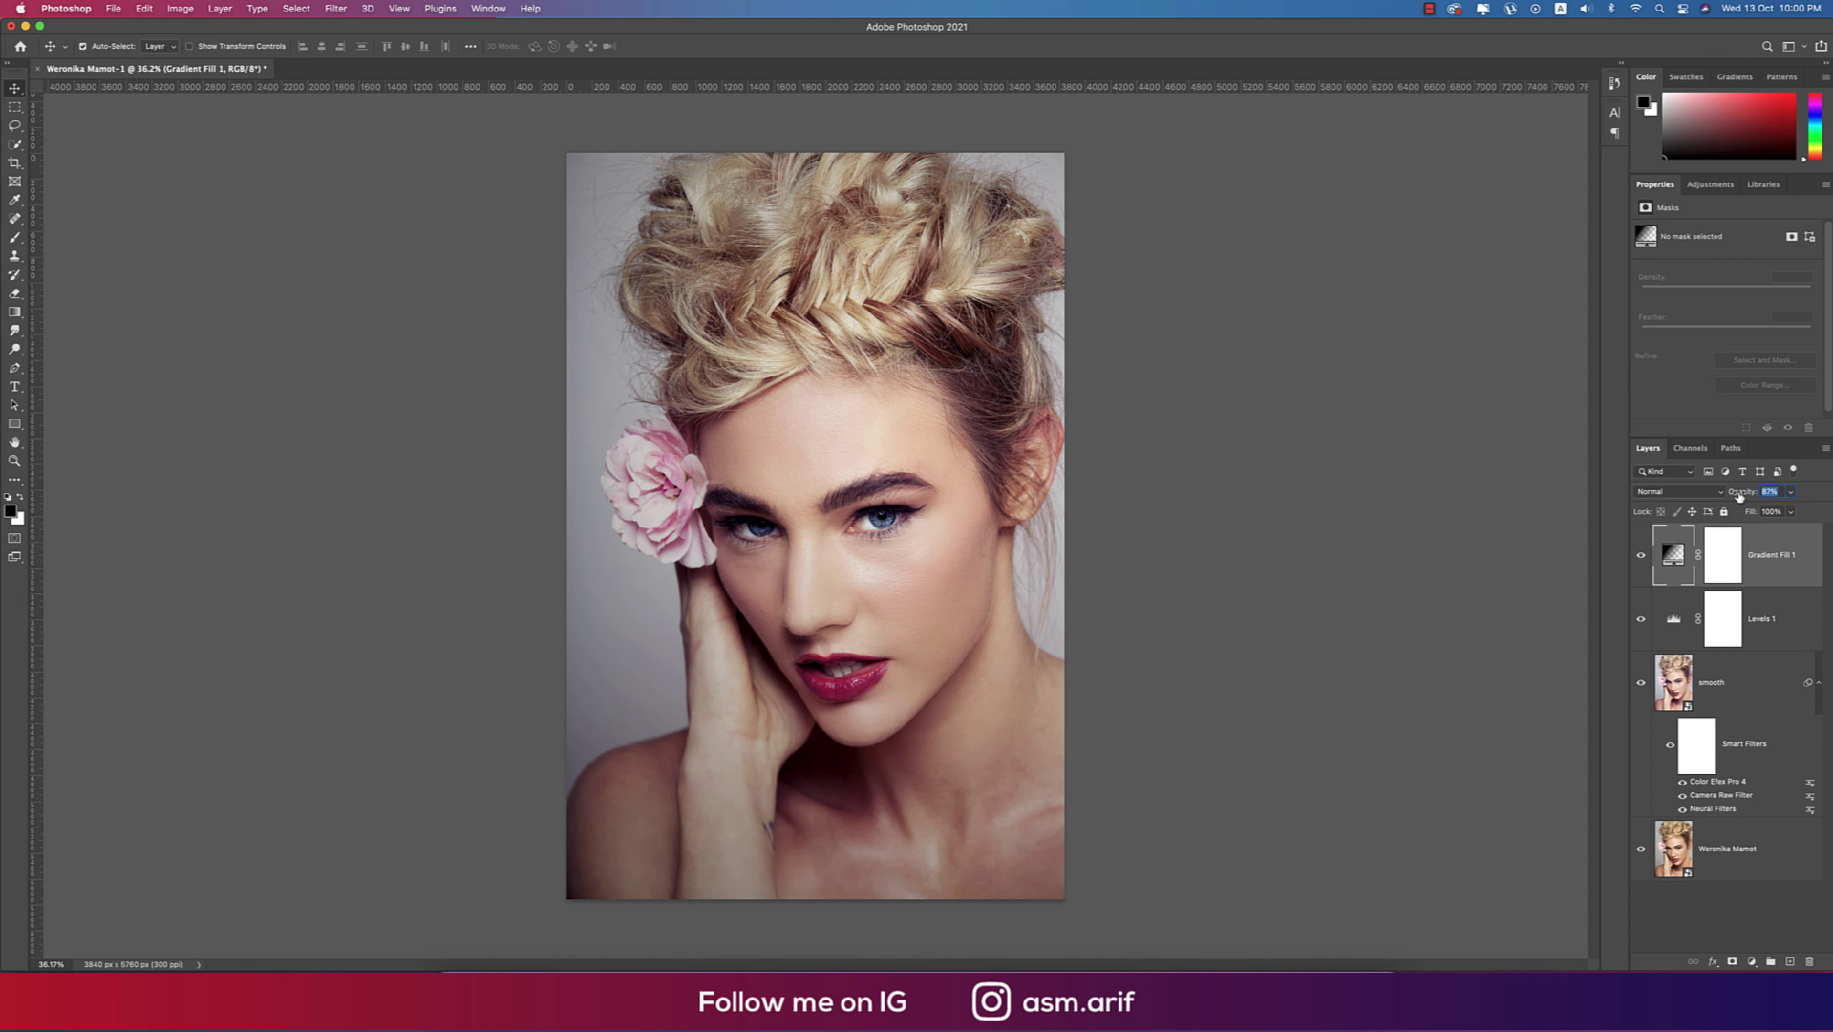
left_click(1641, 555)
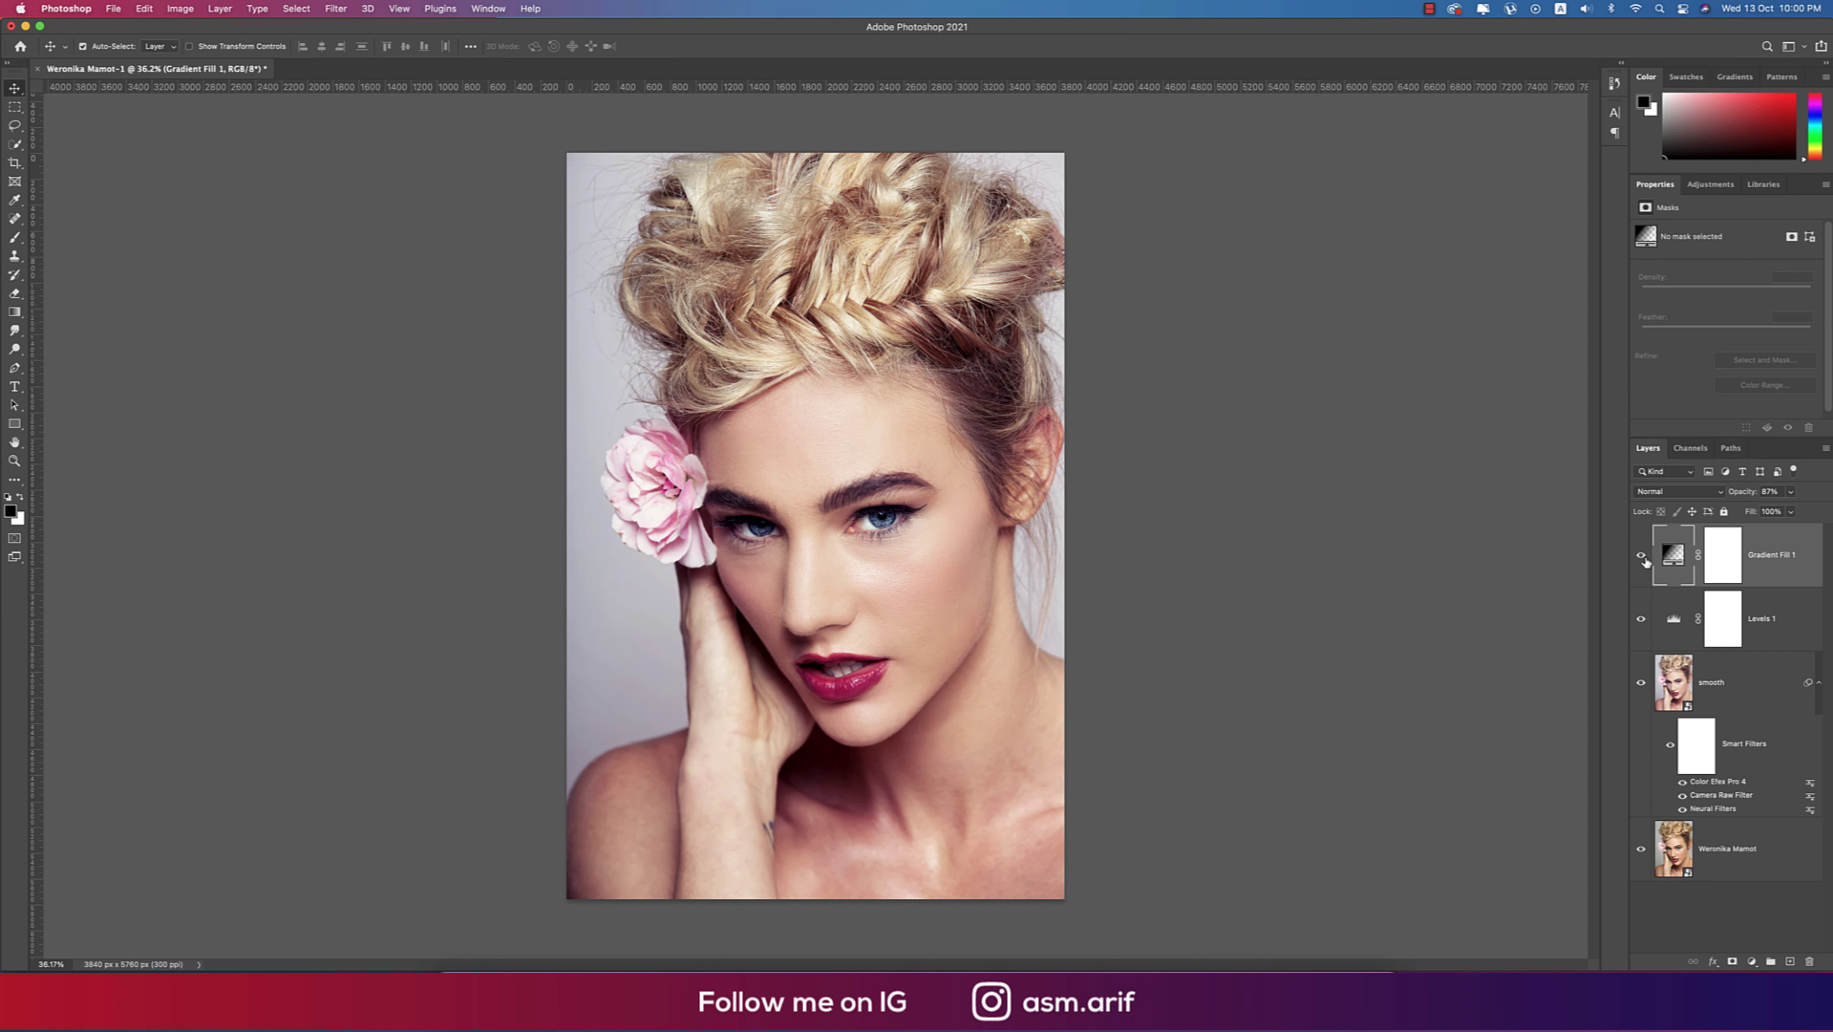
left_click(1641, 555)
Compare the finished retouch against the original photo by hiding and restoring the upper layers.
left_click(254, 198)
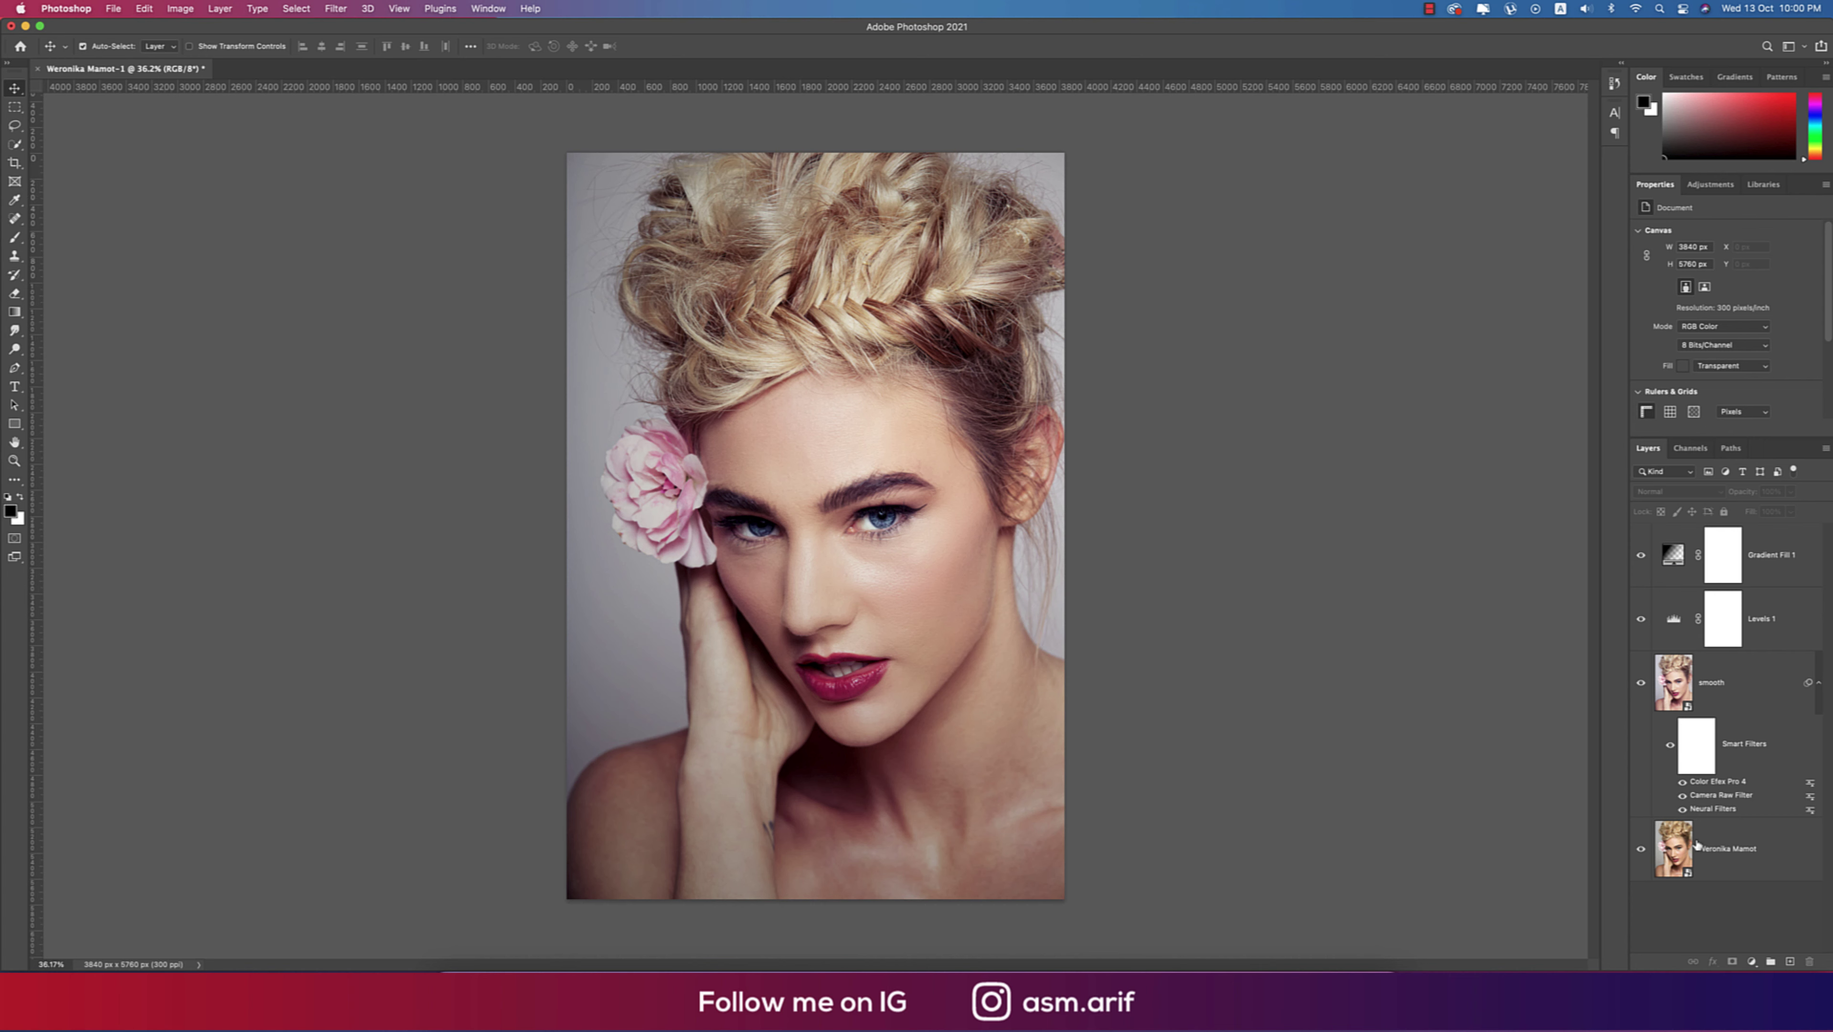
left_click(1642, 850, "alt")
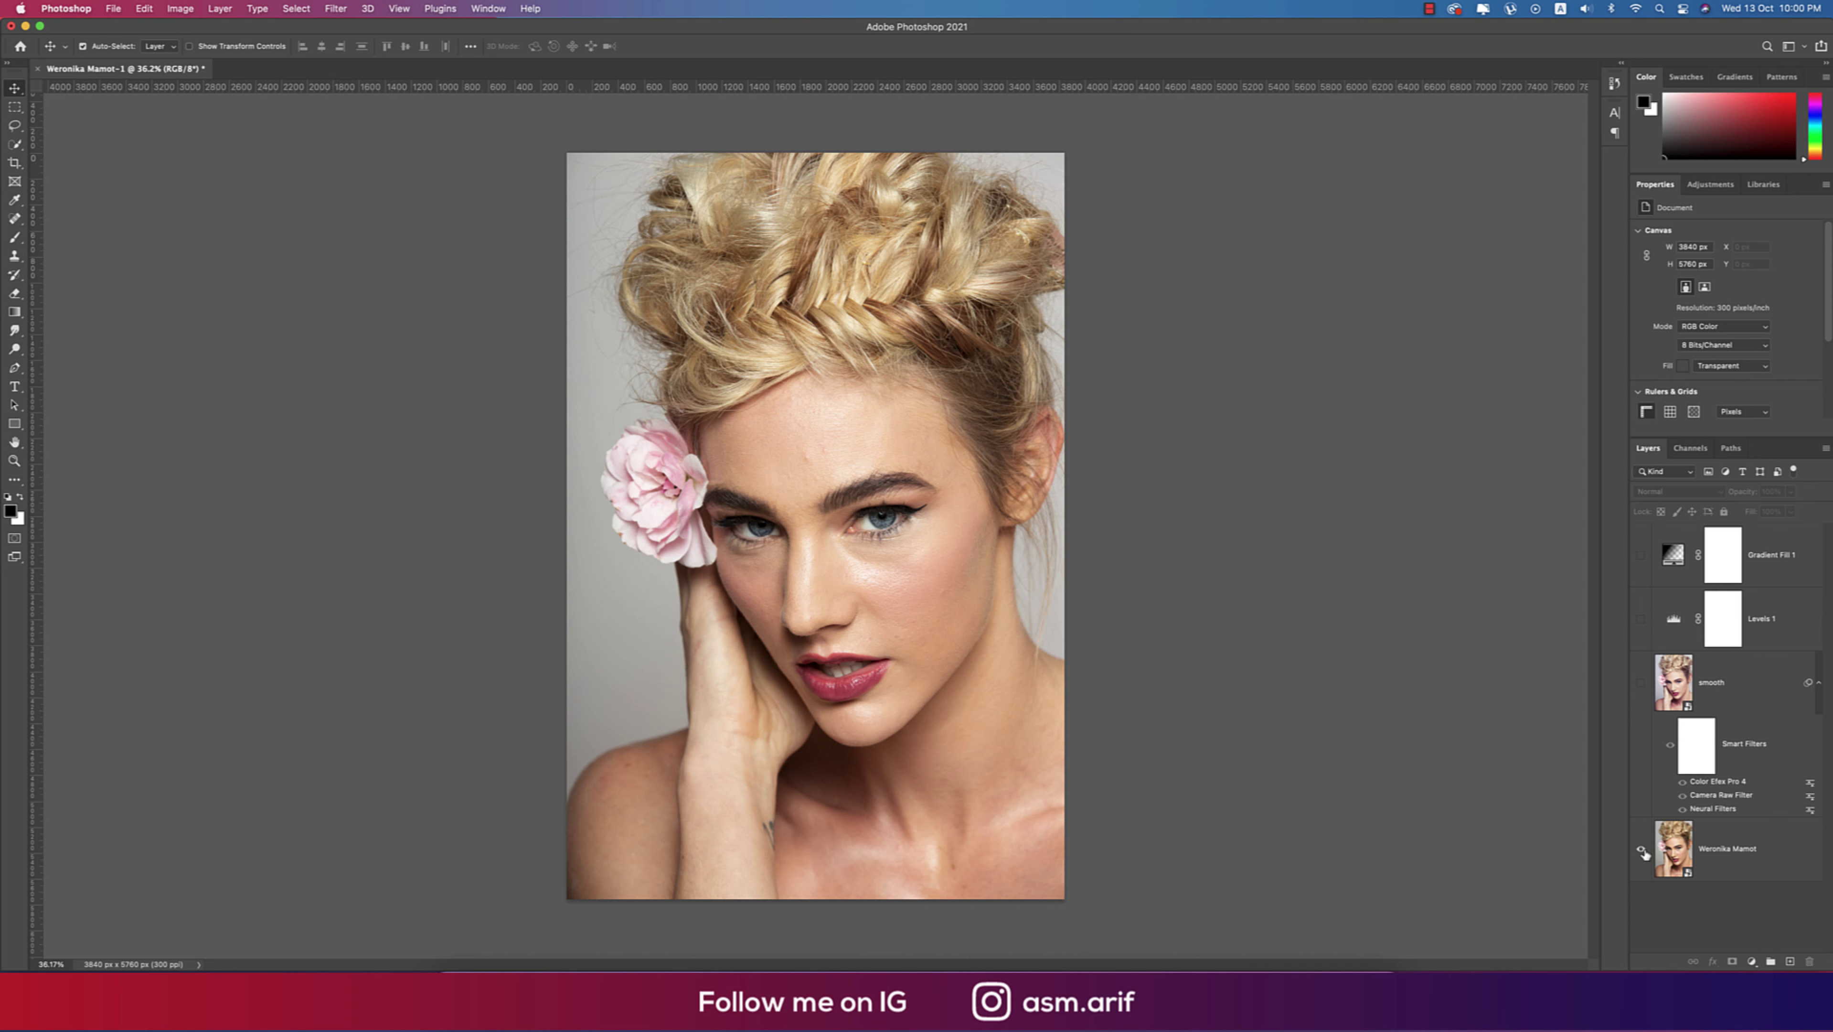
left_click(1641, 850, "alt")
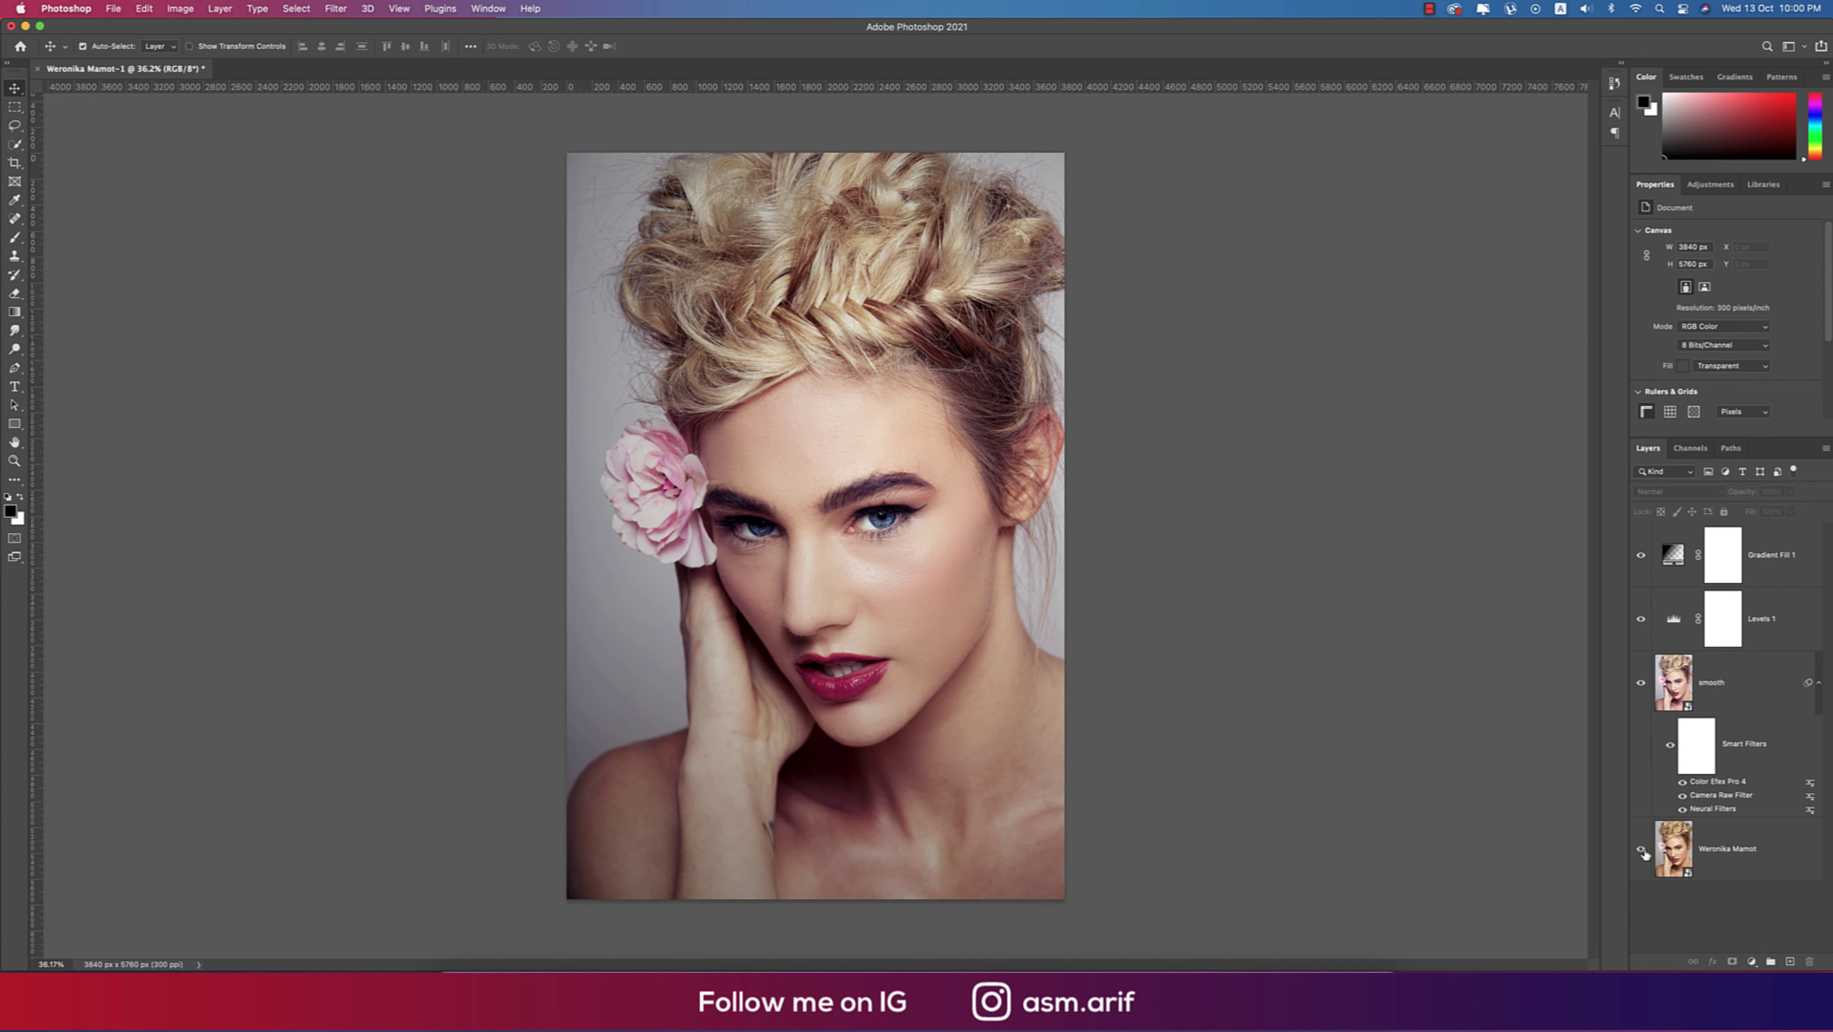